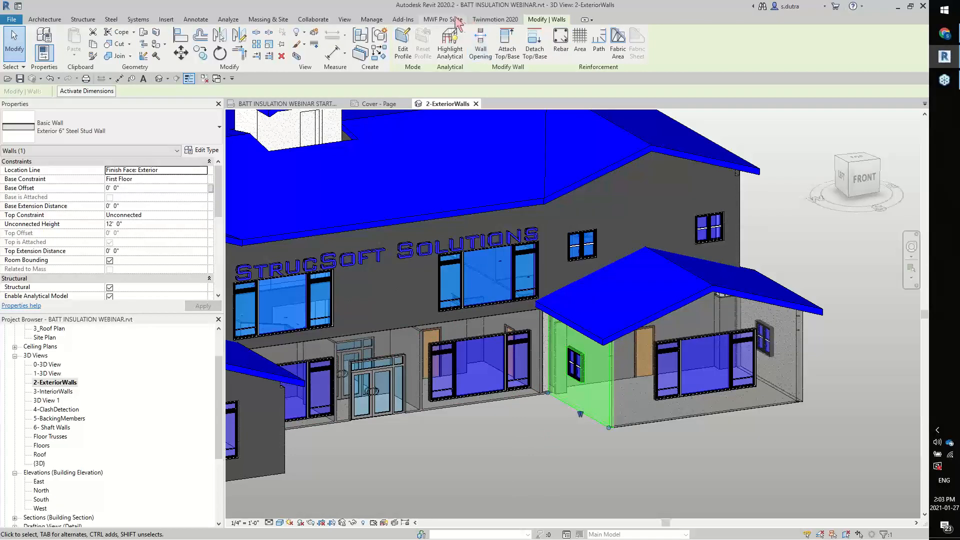
left_click(452, 19)
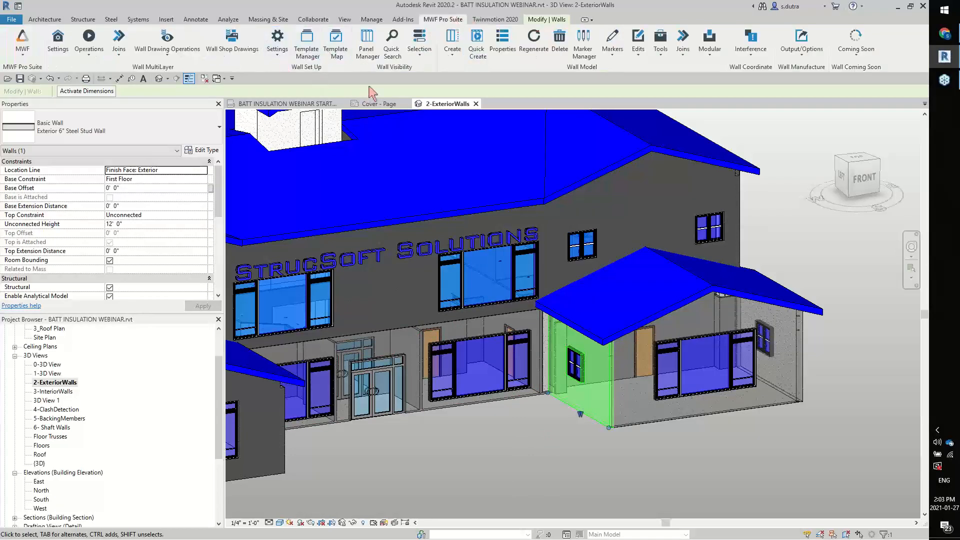
left_click(342, 63)
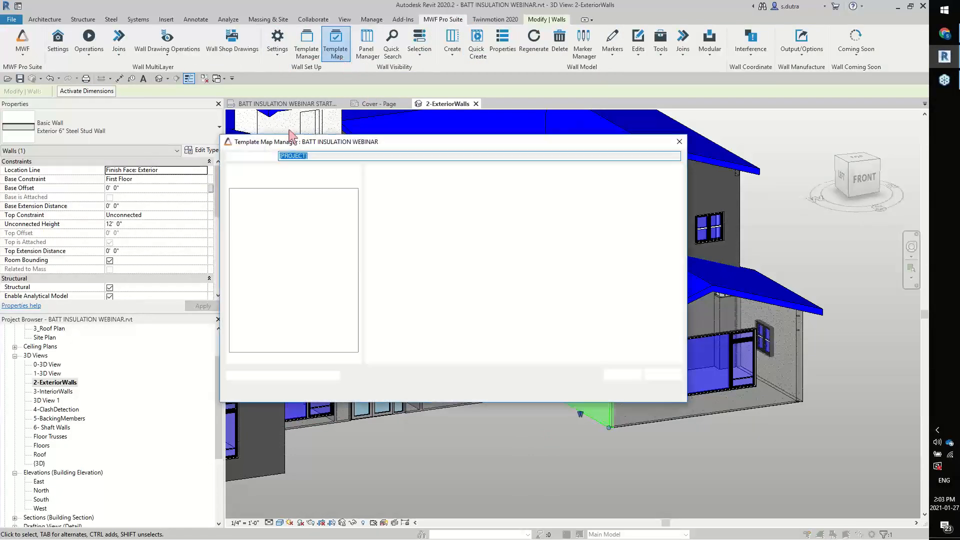
left_click(678, 142)
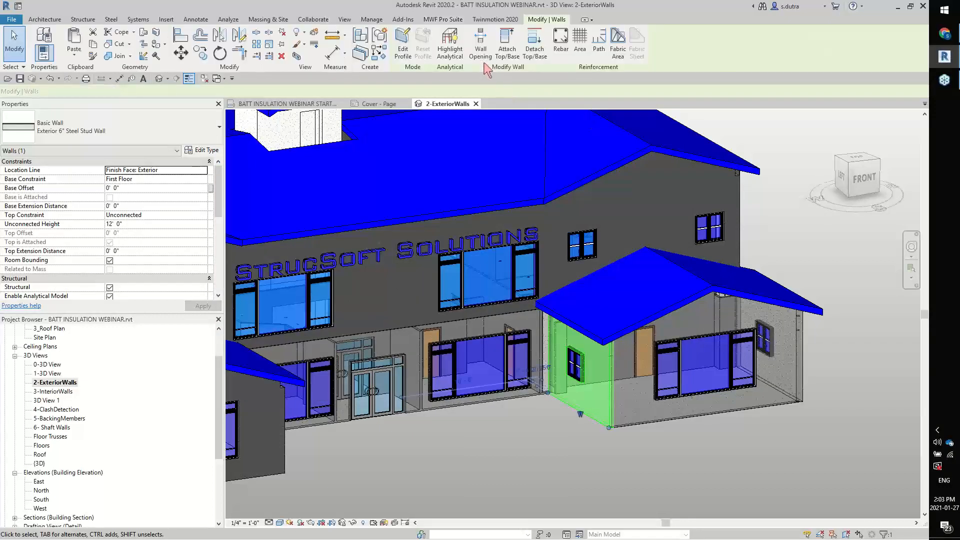
Generate the stud framing for the selected exterior wall of the front wing with Quick Create
left_click(451, 21)
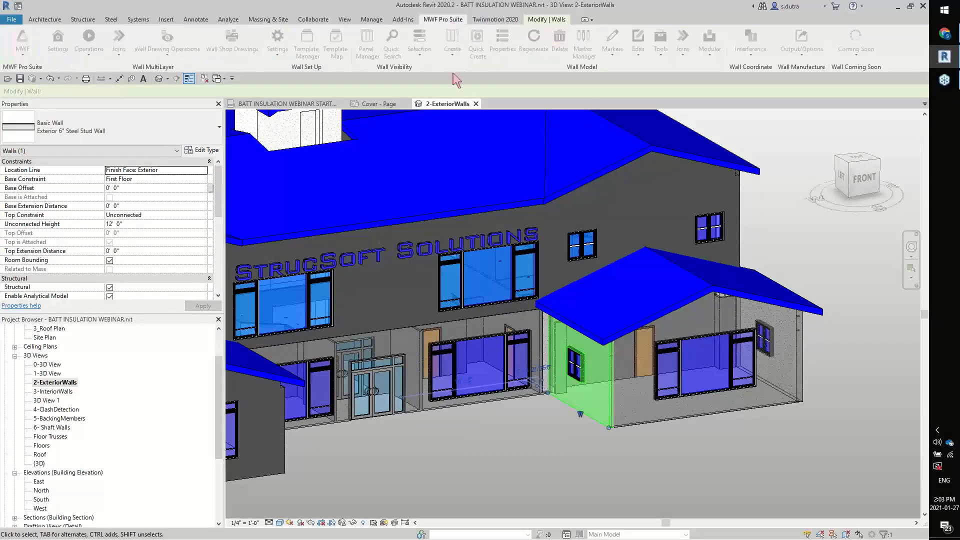
left_click(477, 50)
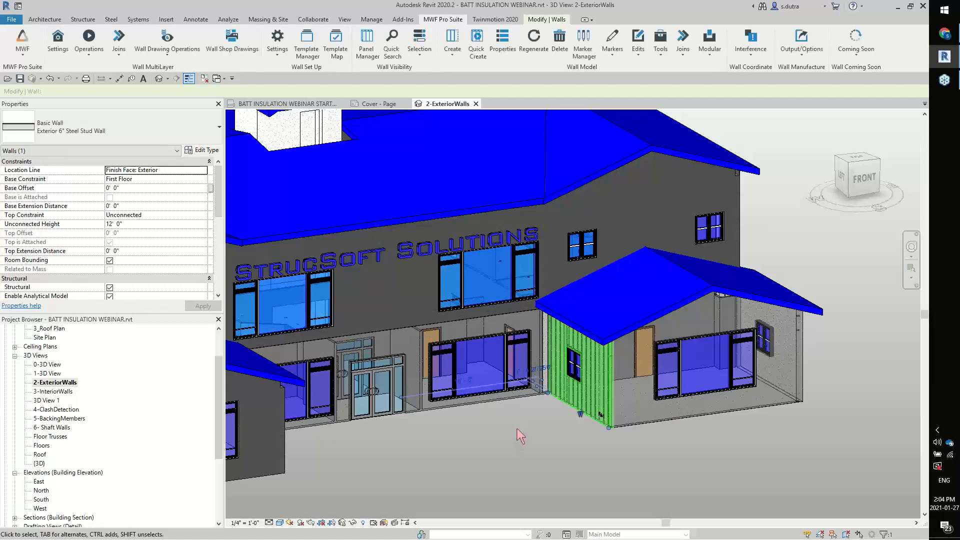
left_click(555, 445)
Select a stud of wall panel Ext-1 and display the miscellaneous feature list in its MWF framing properties
scroll(541, 441, "up", 3)
middle_click_drag(538, 436, 700, 428, "shift")
scroll(702, 416, "up", 5)
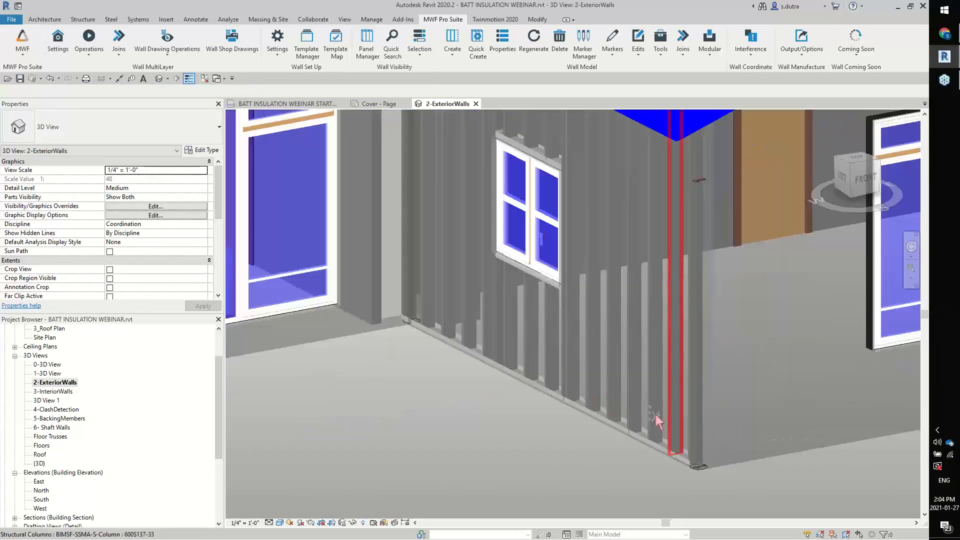
left_click(602, 399)
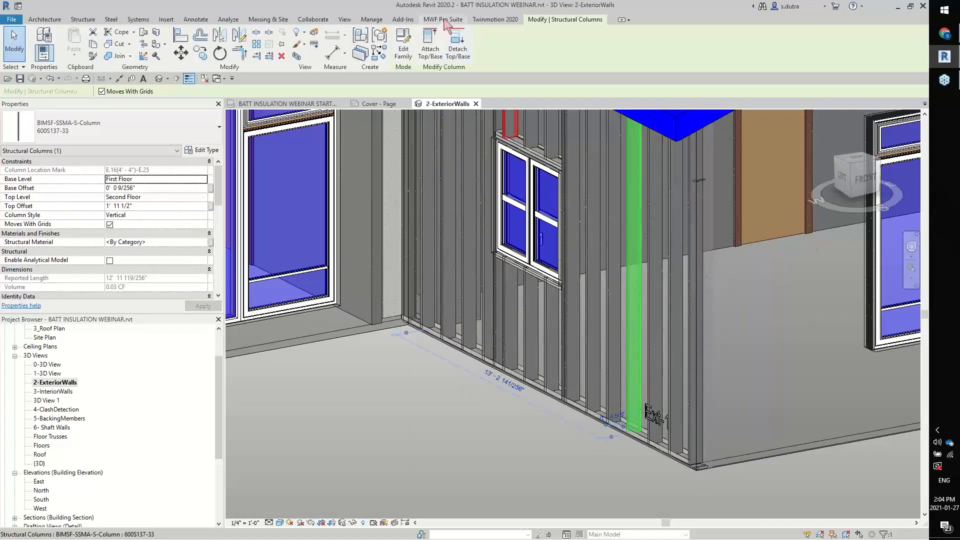
left_click(444, 20)
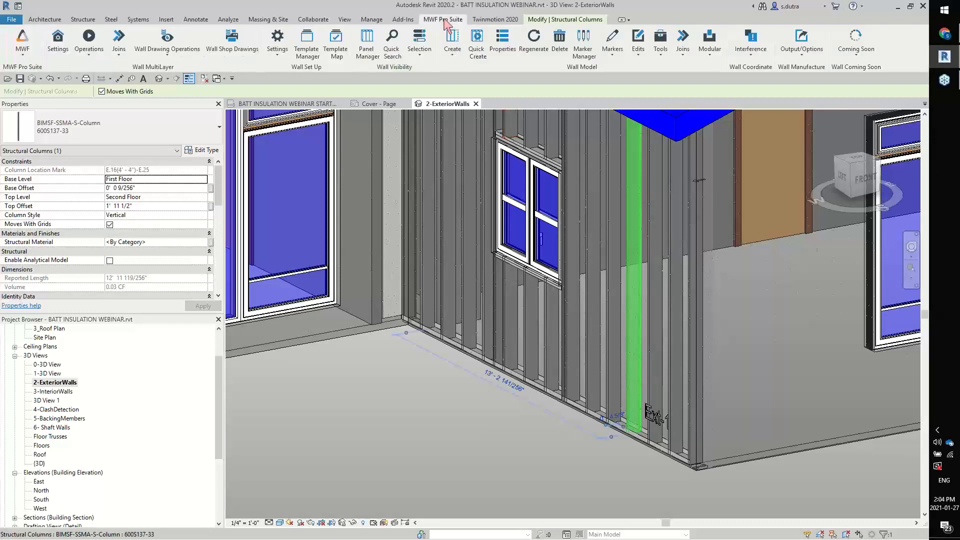
left_click(504, 44)
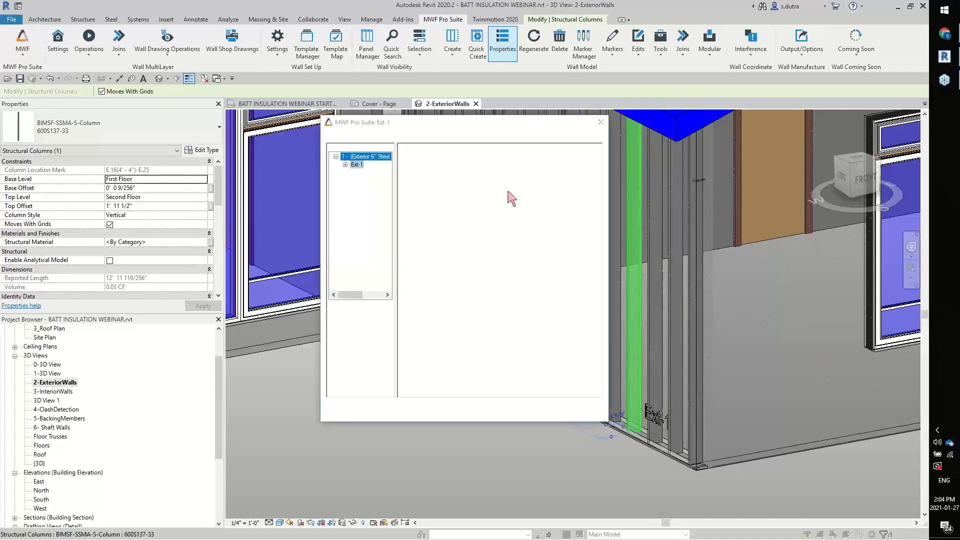
left_click_drag(432, 130, 209, 58)
left_click(254, 86)
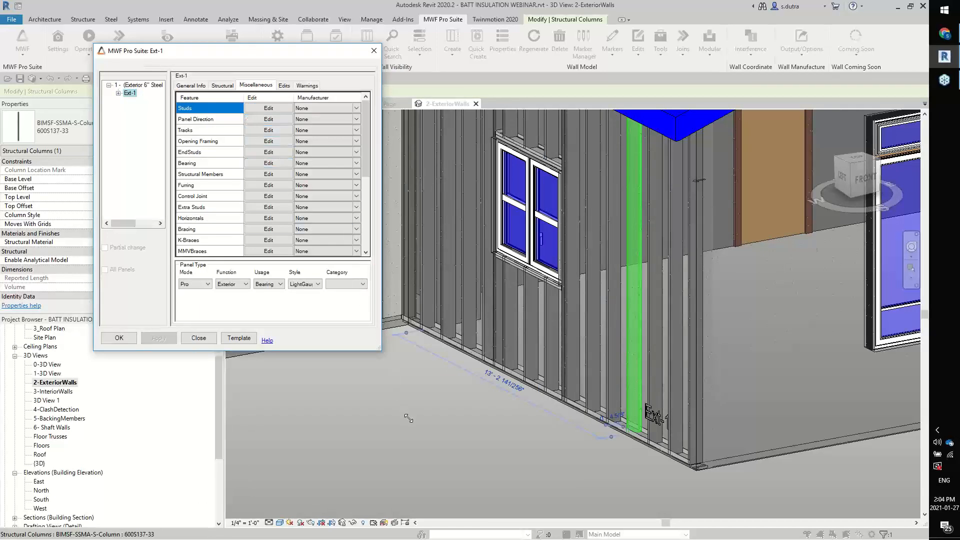
left_click_drag(409, 418, 411, 425)
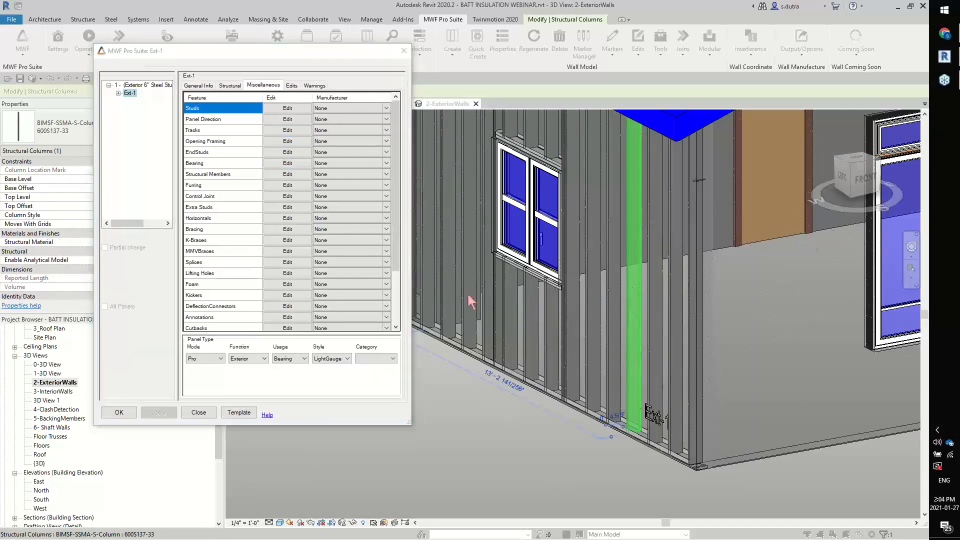
Set the Foam feature of panel Ext-1 to Style A
left_click(299, 284)
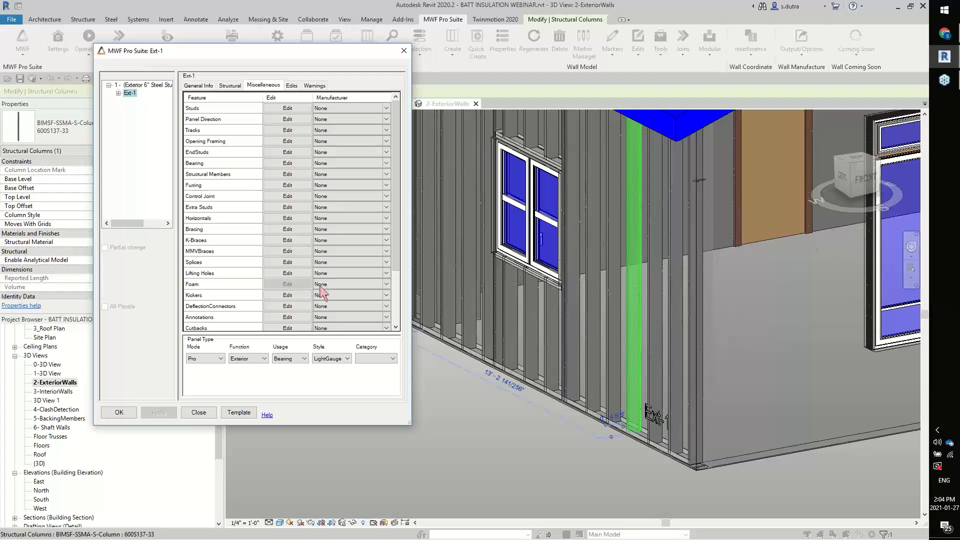
left_click(388, 285)
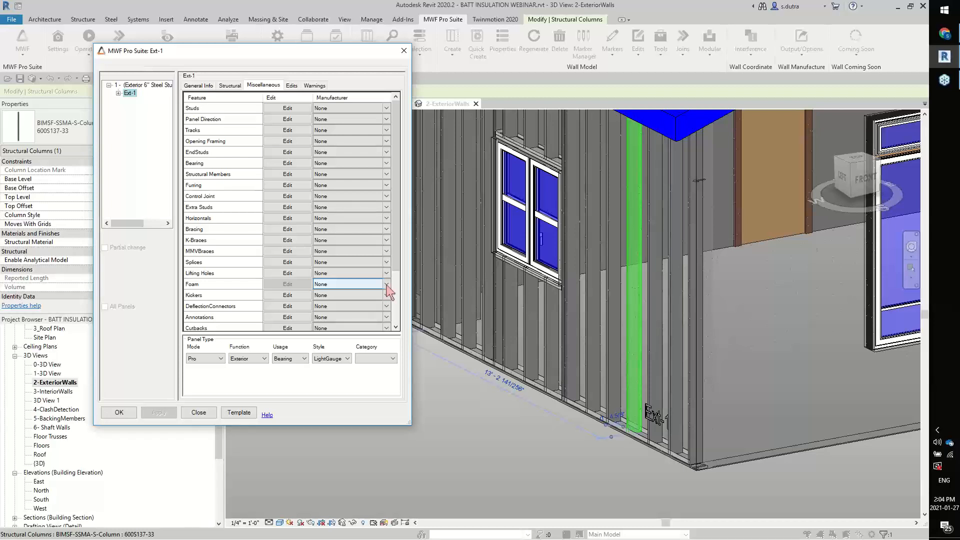
left_click(387, 285)
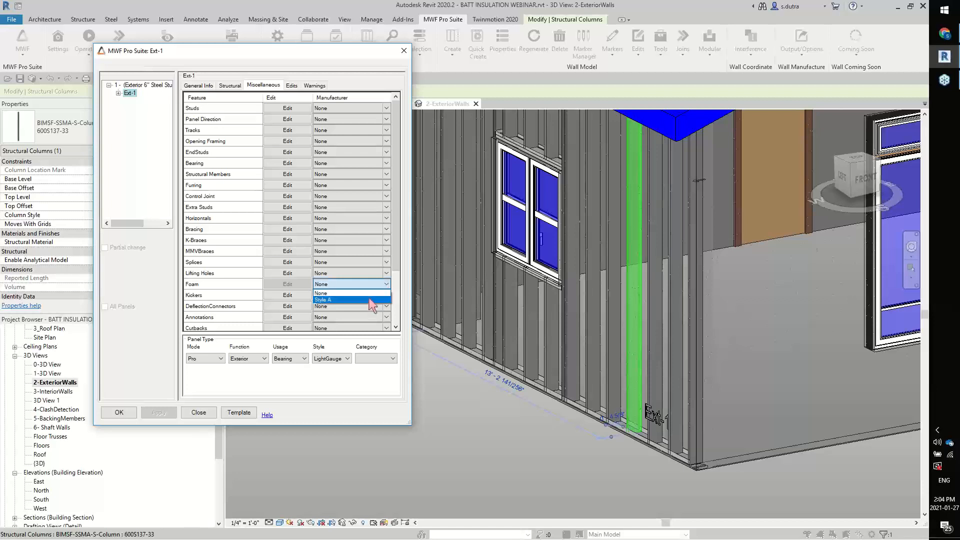
left_click(372, 299)
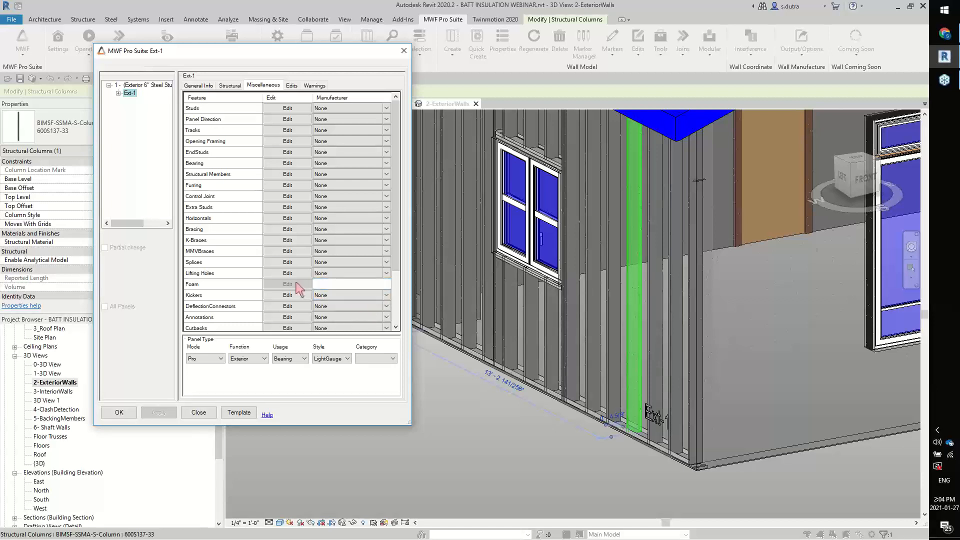
Set the foam's minimum length to 1/2", turn off both the left and right chase hole offsets, and apply the settings to panel Ext-1
left_click(296, 284)
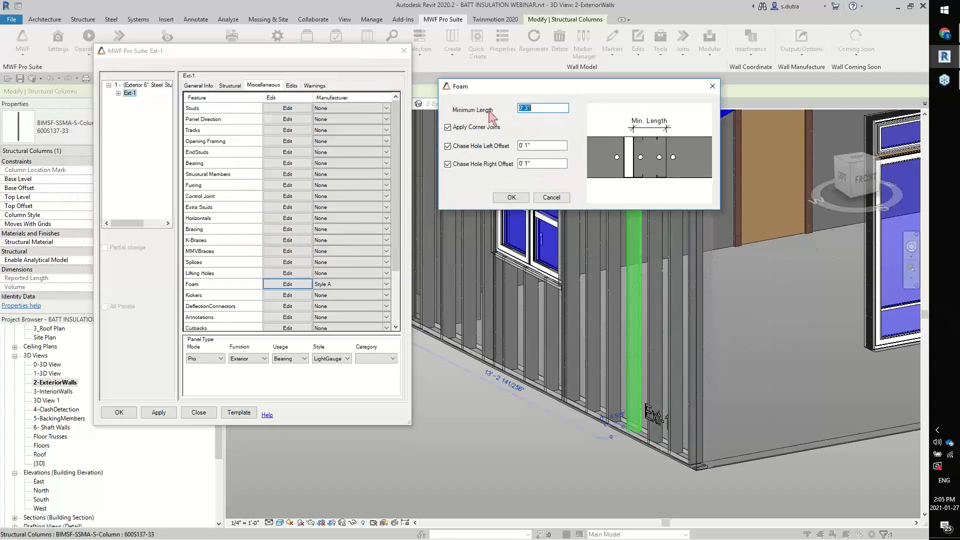
left_click(526, 110)
type("1/2")
left_click(534, 146)
left_click(532, 163)
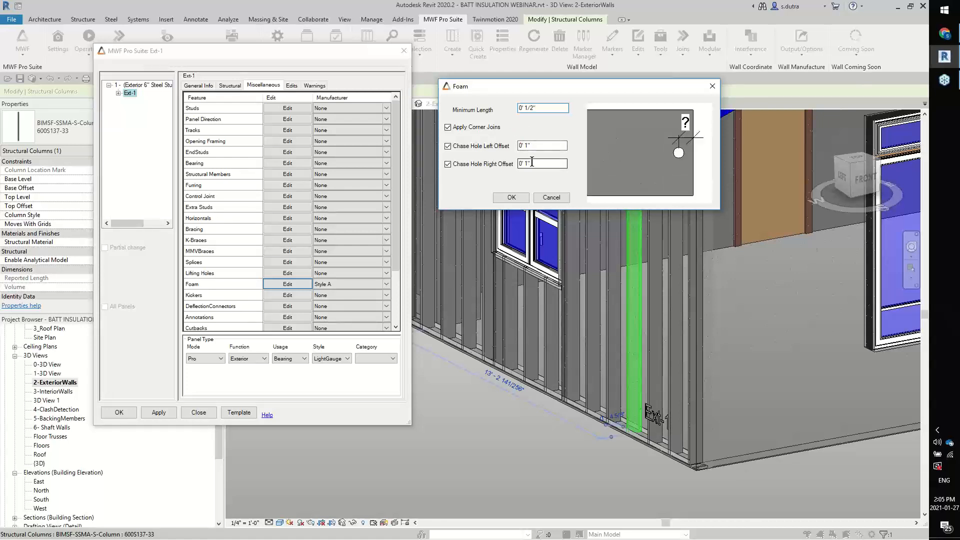
left_click(535, 145)
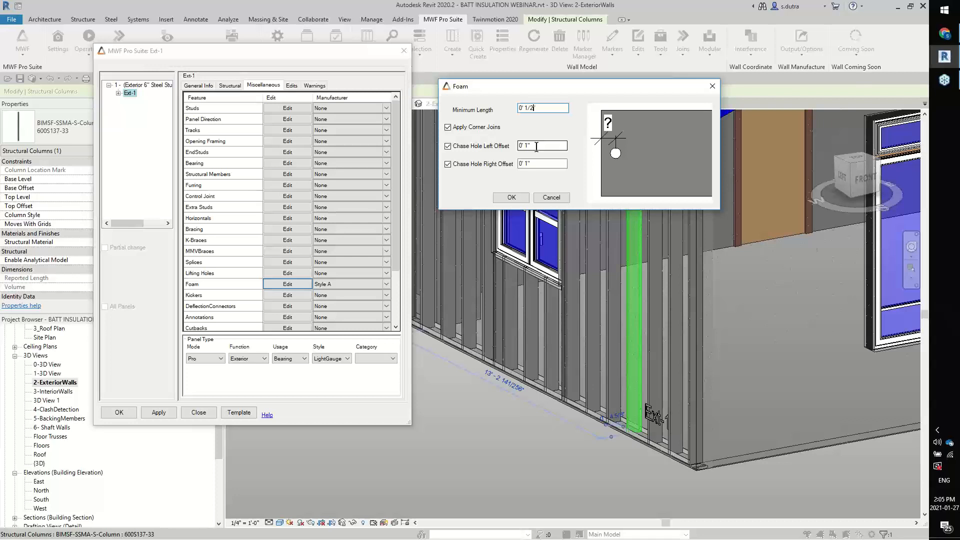
left_click(448, 146)
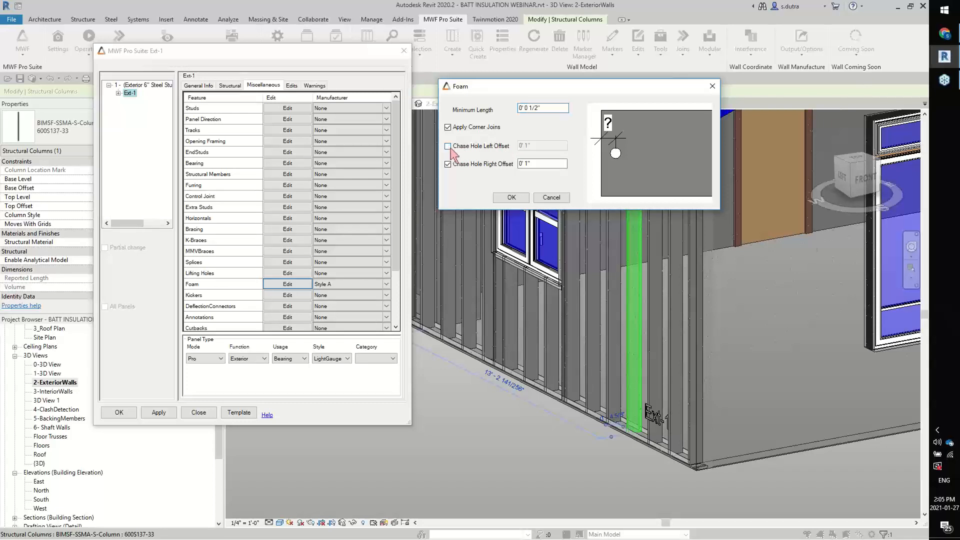
left_click(448, 164)
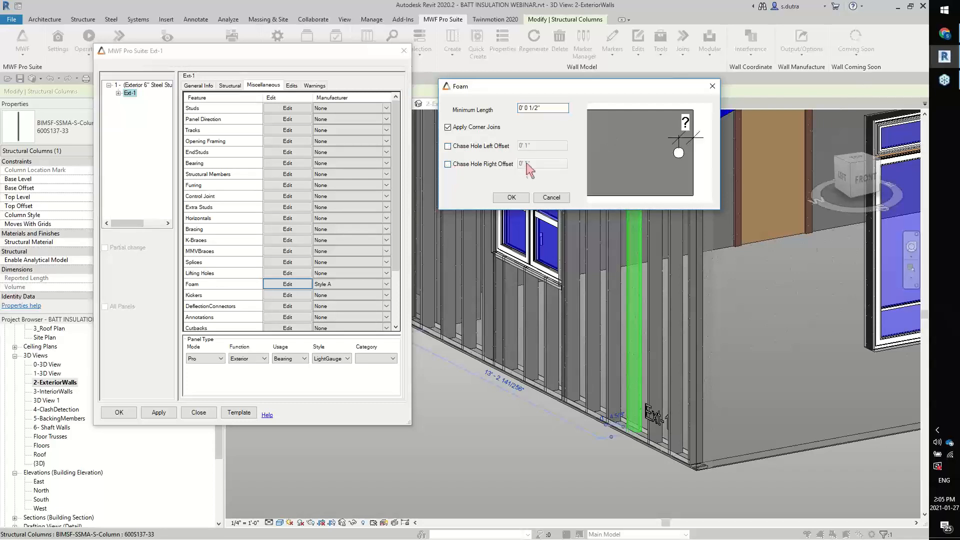
left_click(520, 199)
left_click(119, 413)
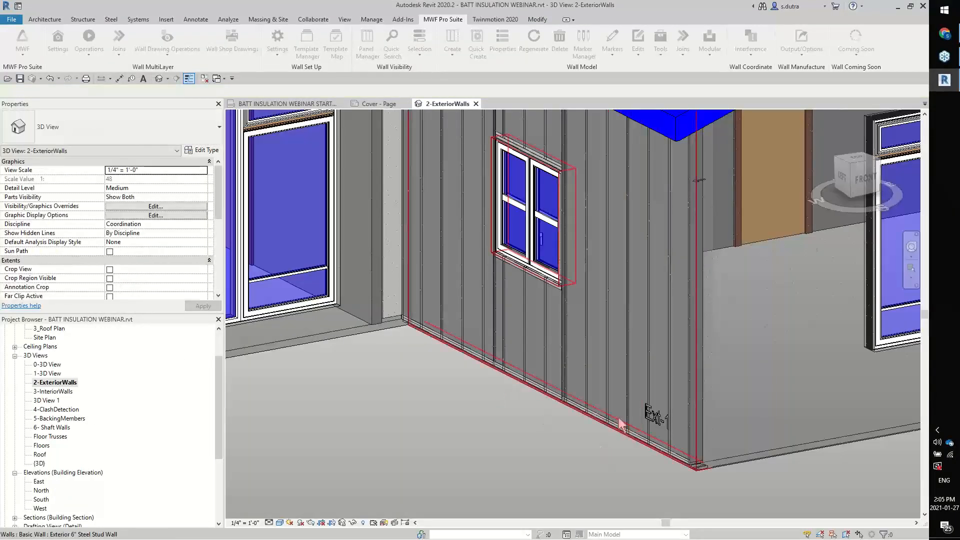
Examine the foam insulation pieces between the studs of Ext-1 in the 1_First Floor plan
left_click(593, 444)
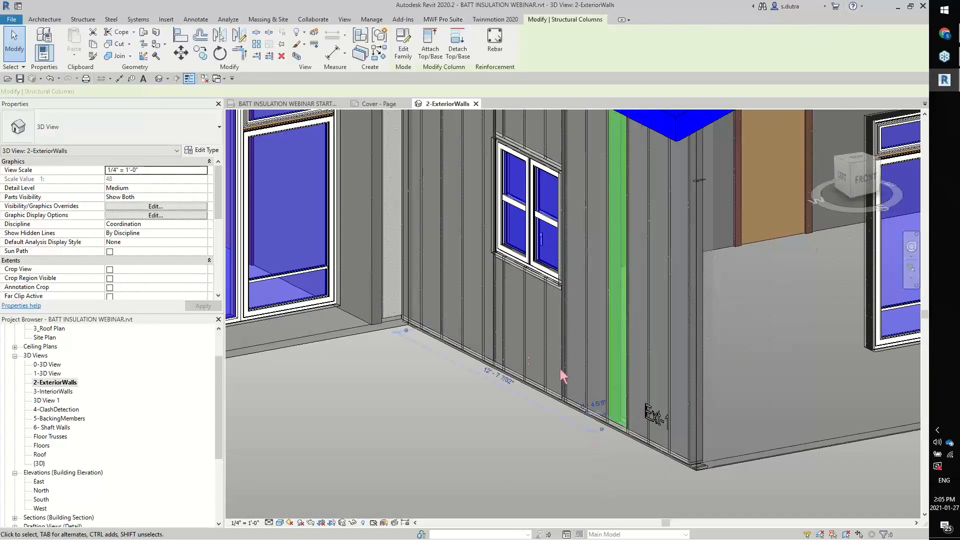
left_click_drag(218, 436, 217, 407)
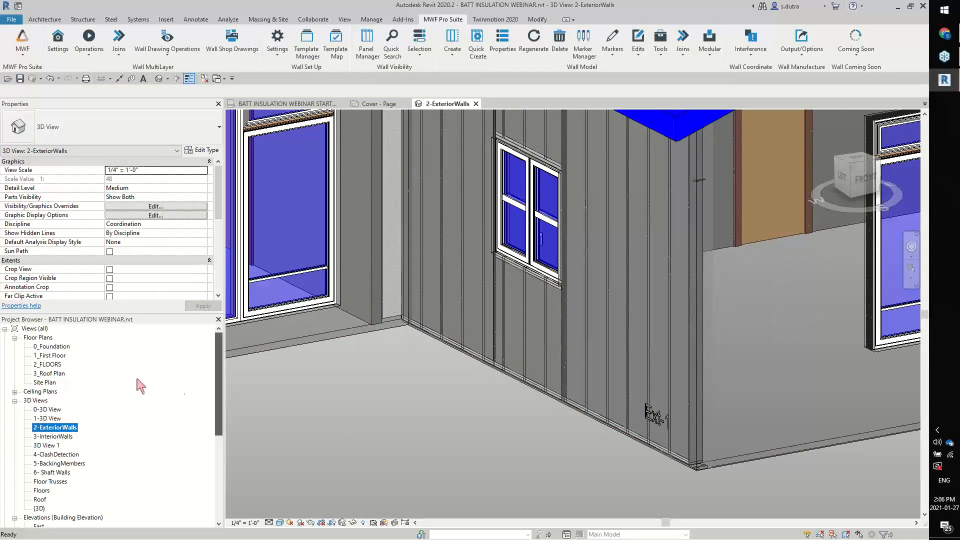
double_click(55, 356)
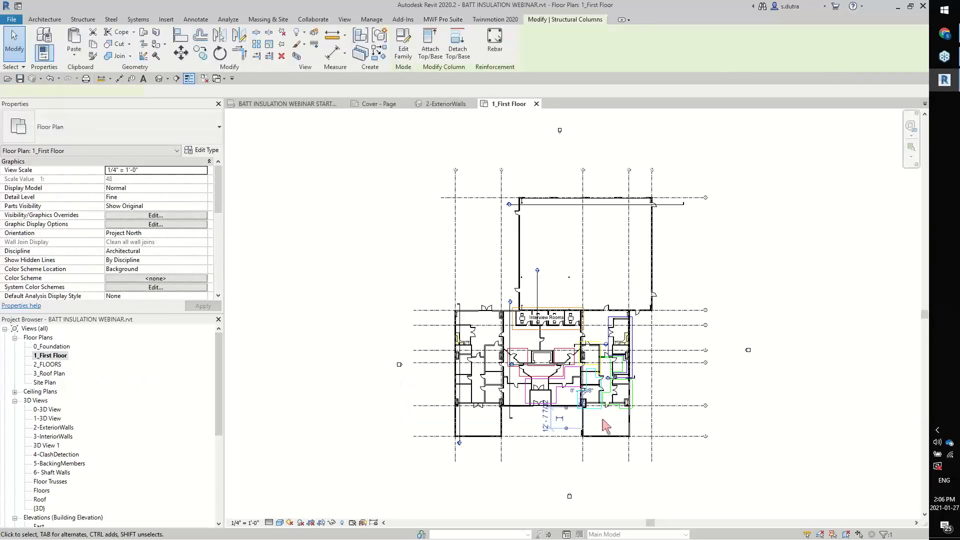
scroll(602, 449, "up", 6)
middle_click_drag(557, 443, 585, 403)
scroll(440, 384, "up", 5)
middle_click_drag(481, 388, 462, 322)
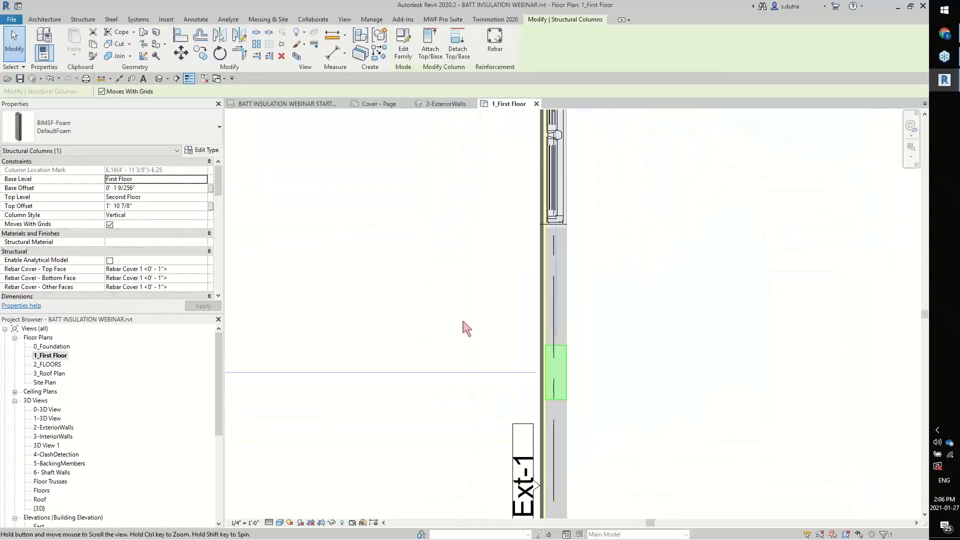
left_click(567, 327)
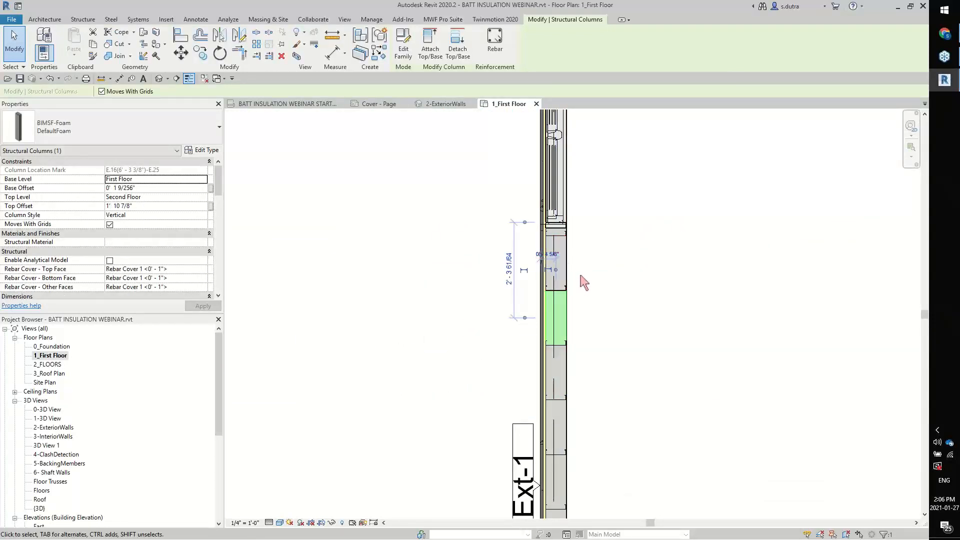
Open the BIMSF-Foam family of the foam piece next to the window for editing and orbit to its back-right side
left_click(564, 267)
scroll(574, 268, "up", 3)
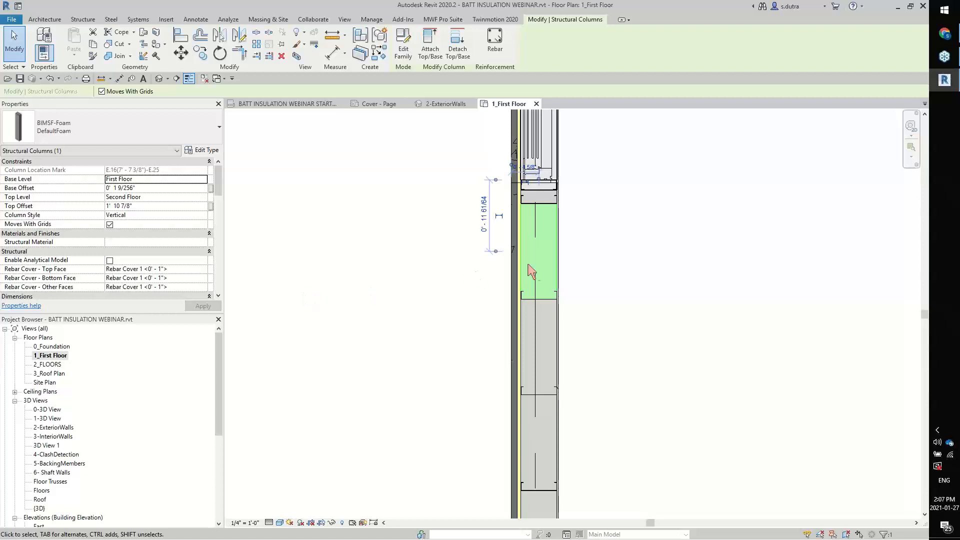
left_click(405, 54)
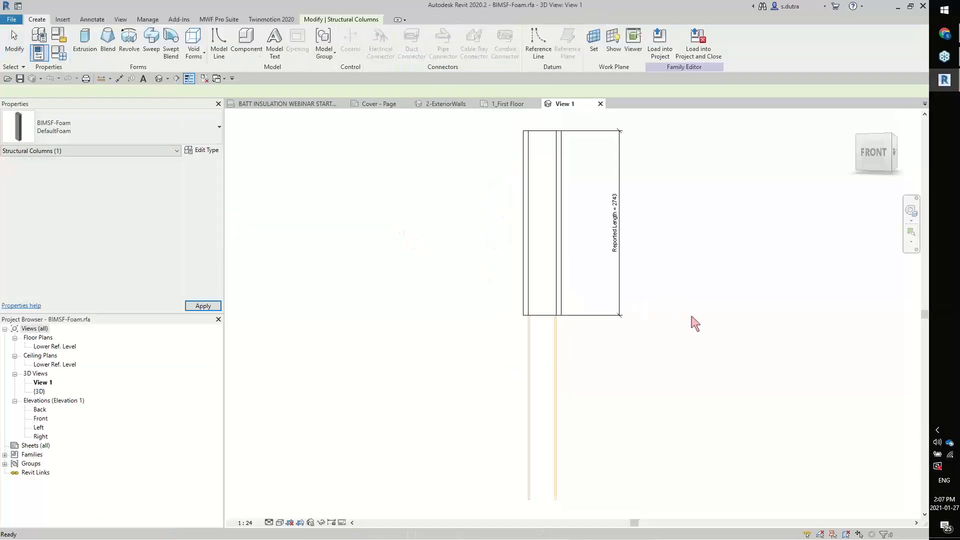
scroll(690, 314, "up", 1)
left_click_drag(701, 226, 623, 259)
middle_click_drag(677, 235, 505, 504, "shift")
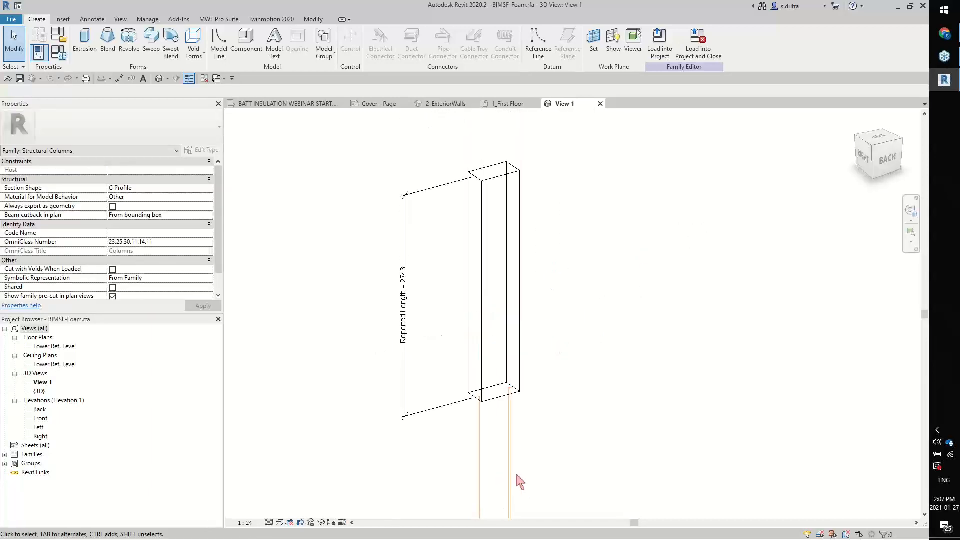
scroll(565, 249, "up", 2)
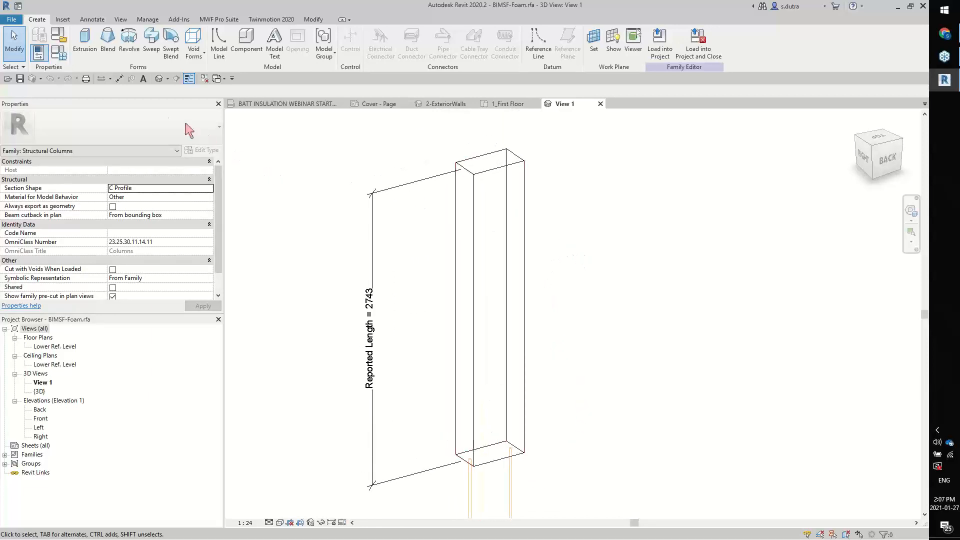
Change the foam family's Structural Material parameter to a type parameter
left_click(61, 55)
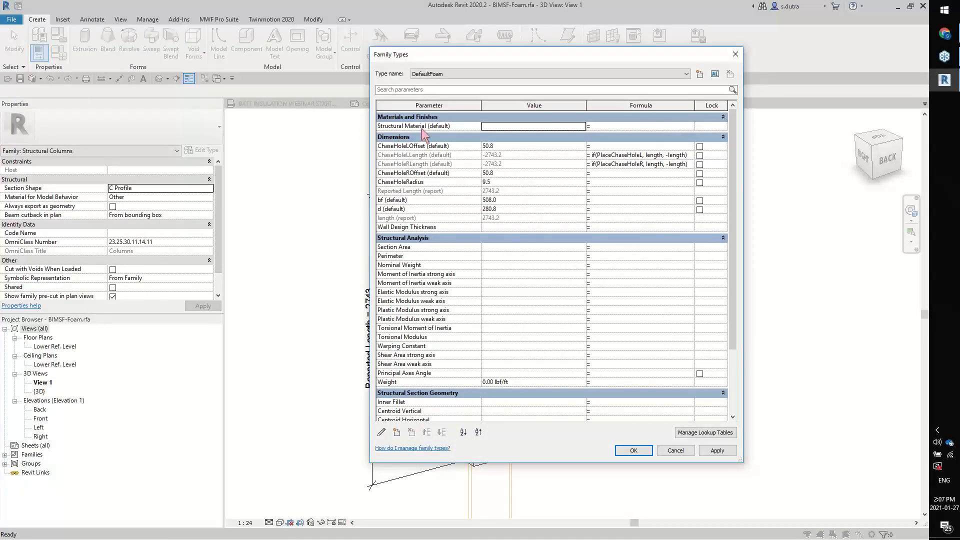
left_click(384, 128)
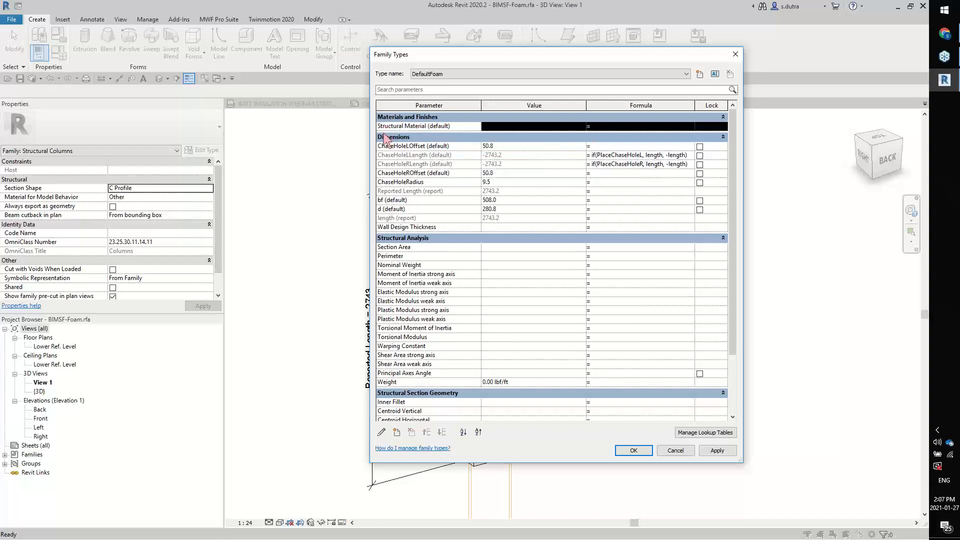
left_click(383, 433)
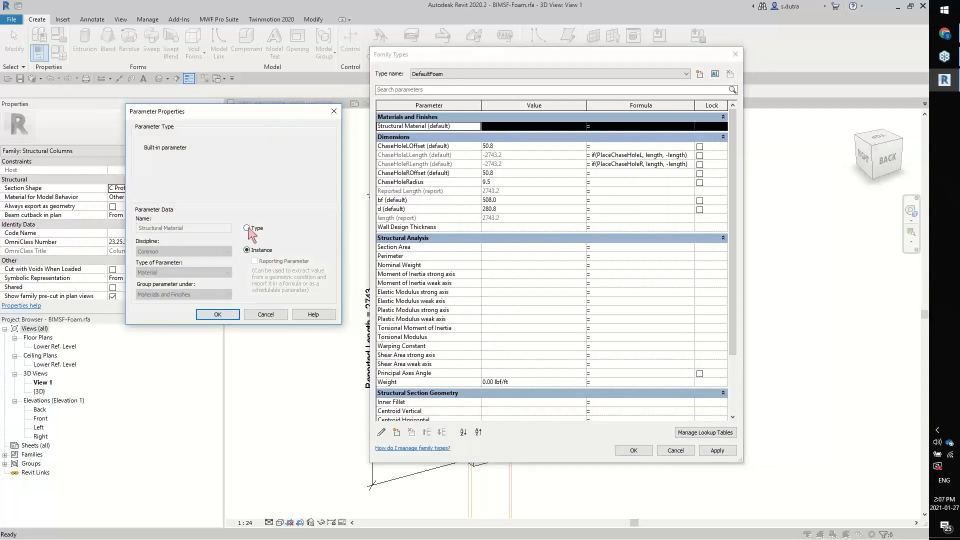
left_click(219, 314)
left_click(632, 450)
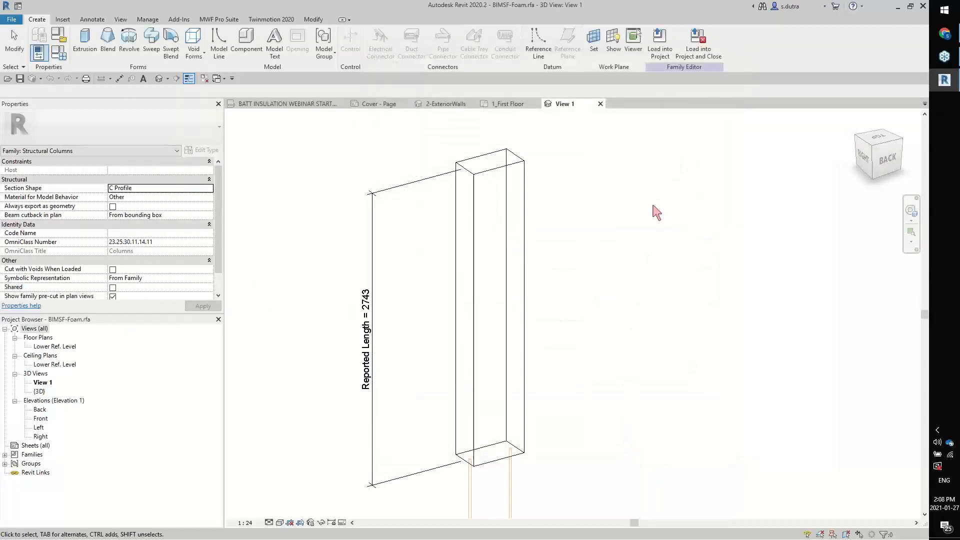
Associate the foam extrusion's material with the Structural Material parameter and reload the family into the project, overwriting the existing version and its parameter values
left_click(525, 238)
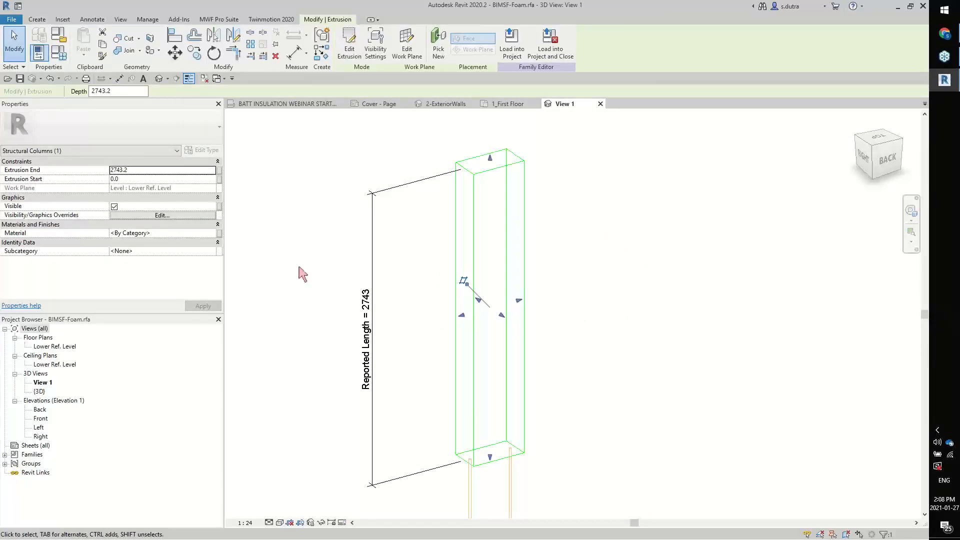
left_click(219, 237)
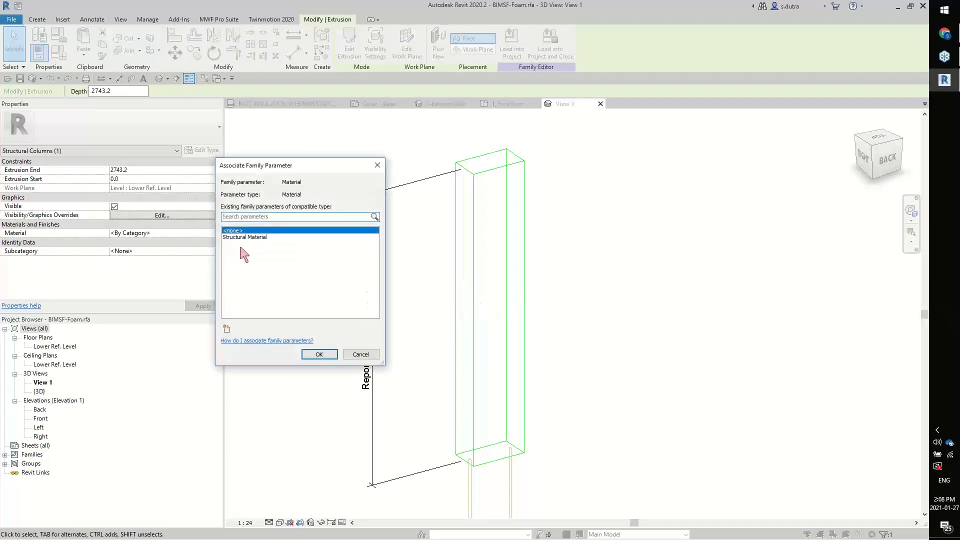
left_click(243, 237)
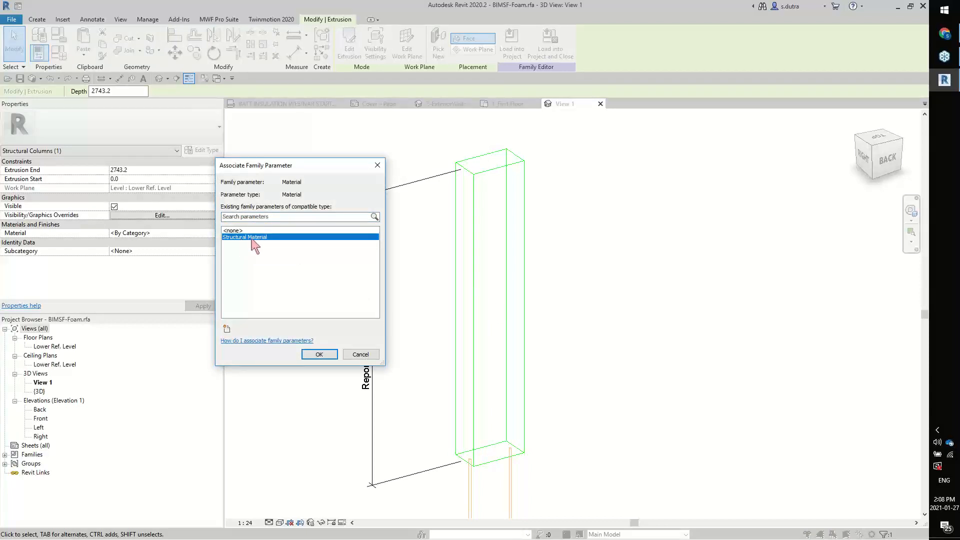
left_click(319, 354)
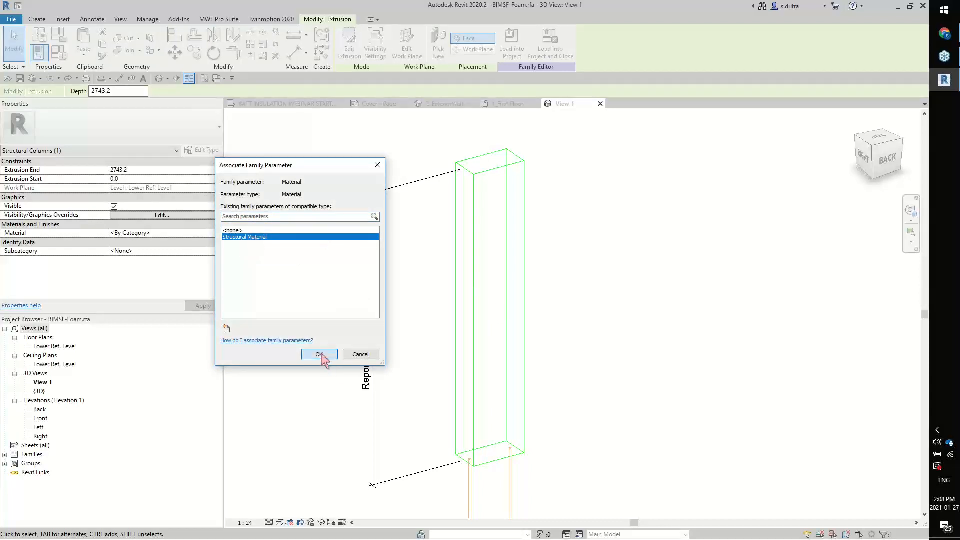
left_click(668, 331)
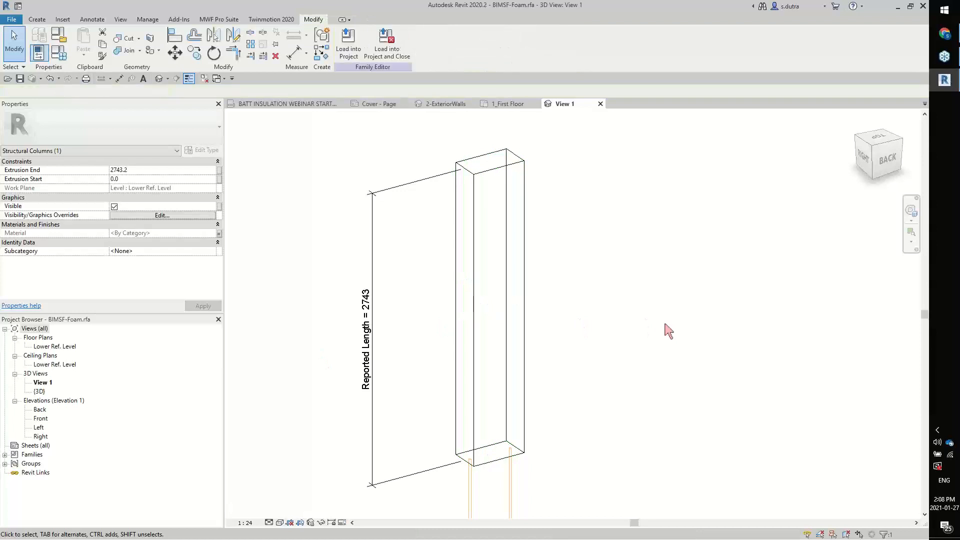
left_click(355, 49)
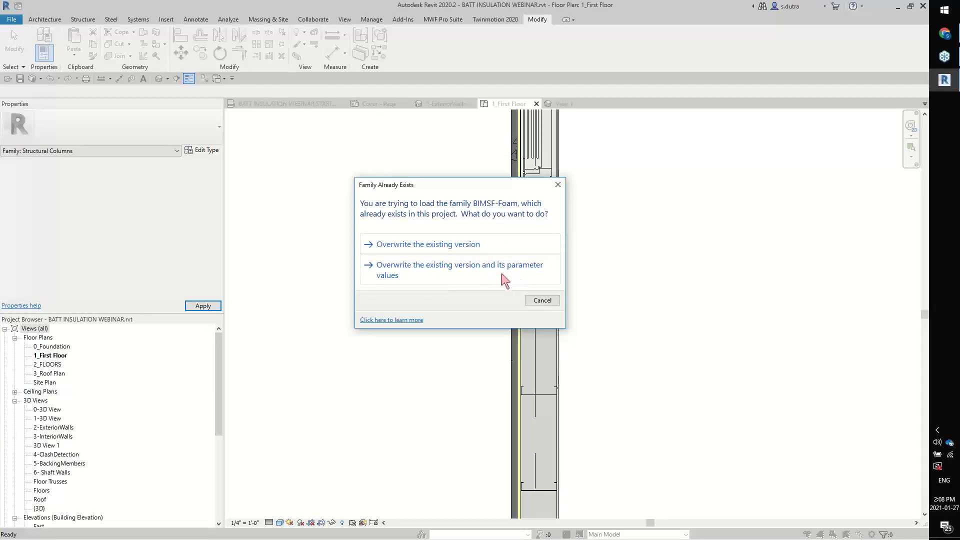
left_click(462, 273)
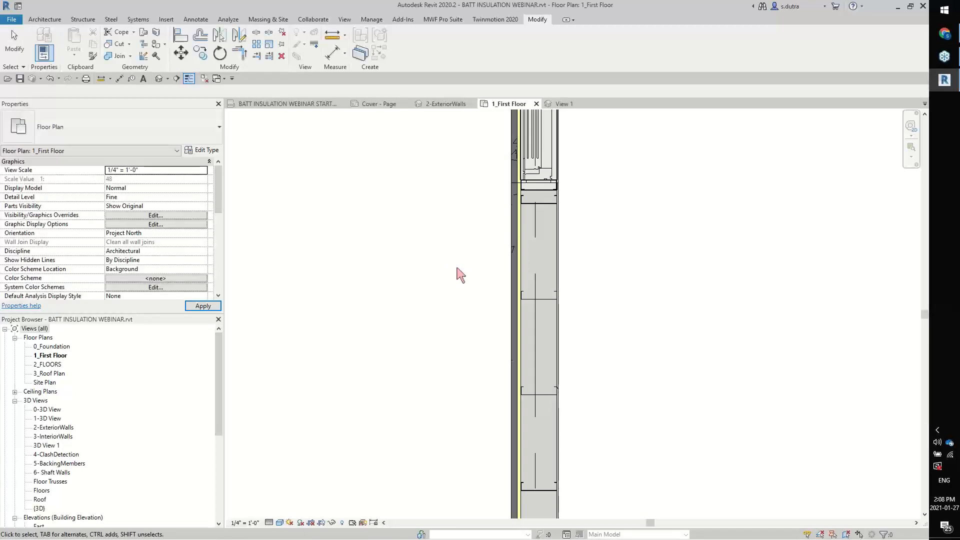
Open the material selection for the Structural Material of the DefaultFoam type, using a foam piece in the 1_First Floor plan
left_click(536, 341)
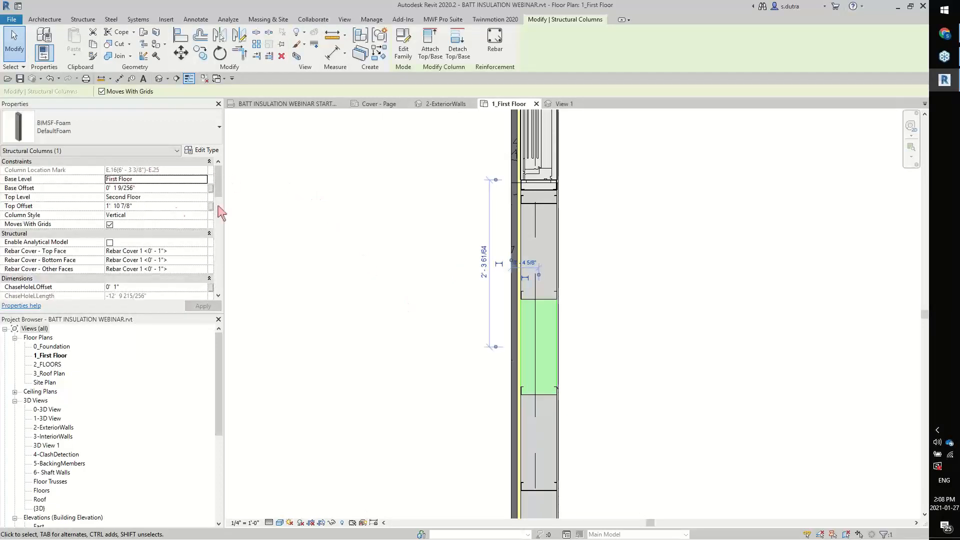
scroll(221, 193, "down", 4)
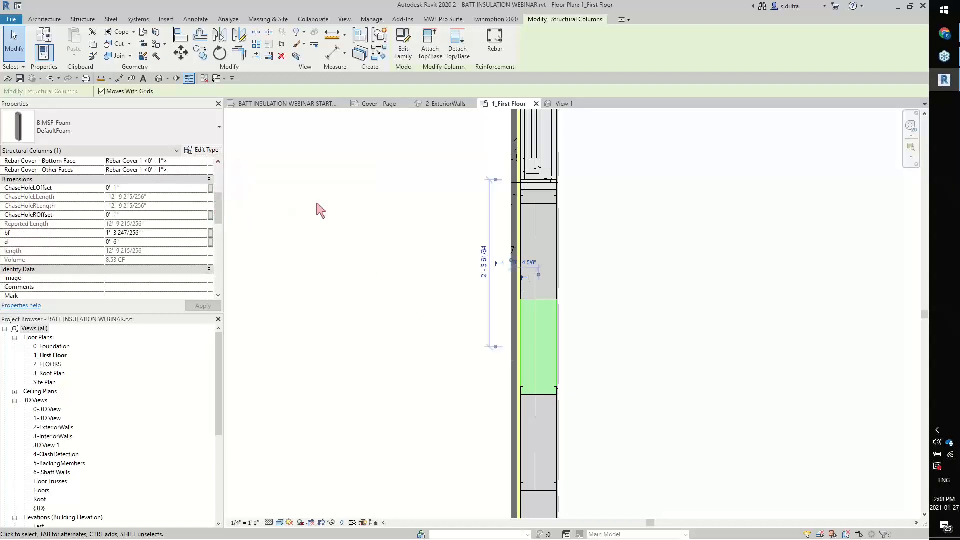
left_click(202, 150)
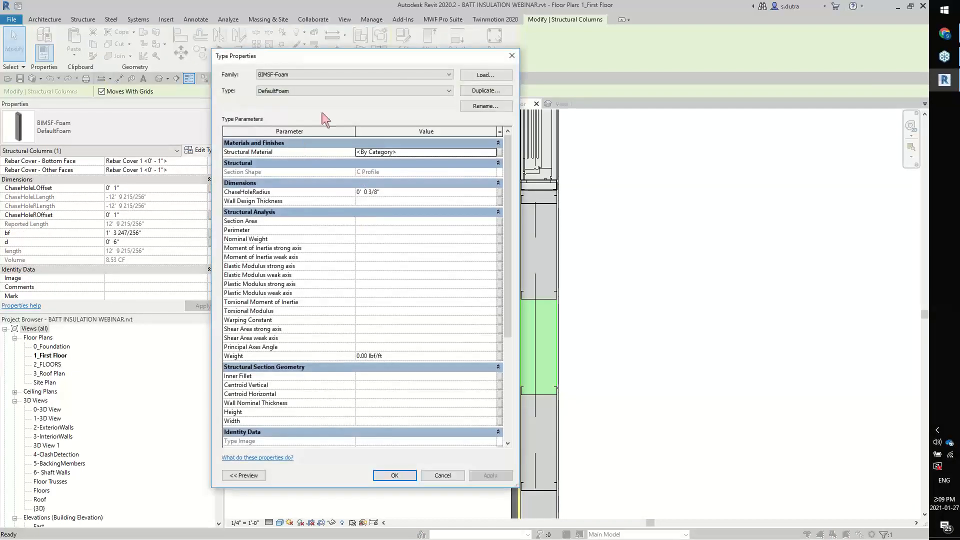
left_click_drag(356, 59, 225, 41)
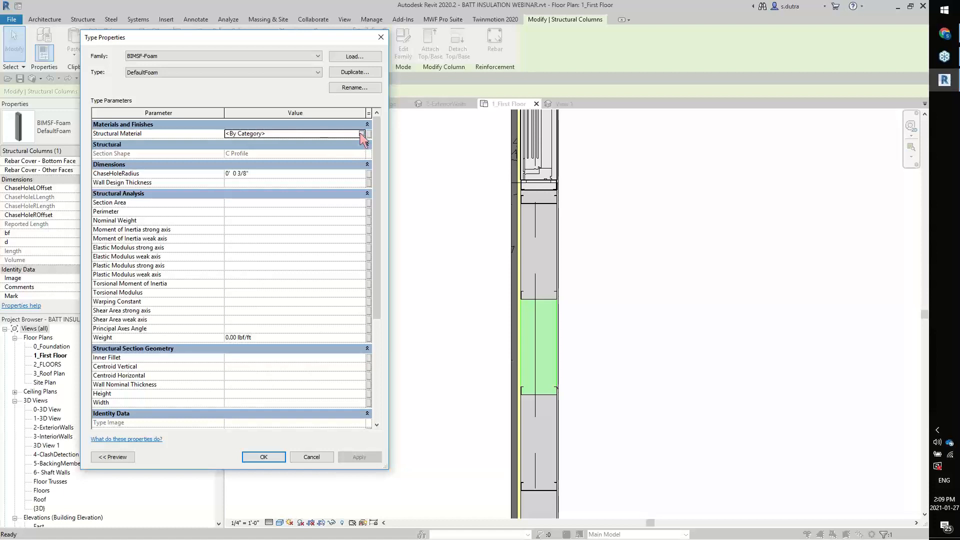
left_click(363, 135)
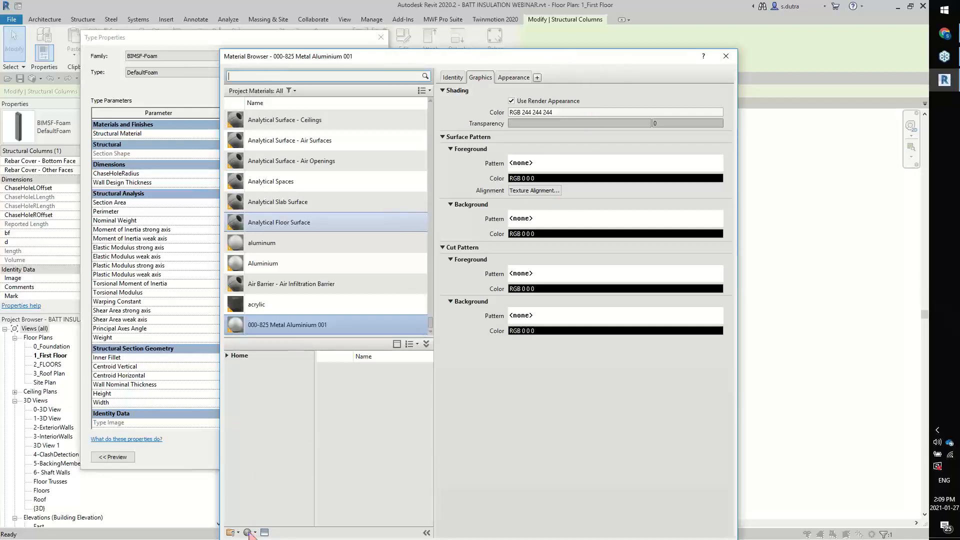
Create a new material named Batt Insulation and display its appearance settings
left_click_drag(595, 56, 638, 32)
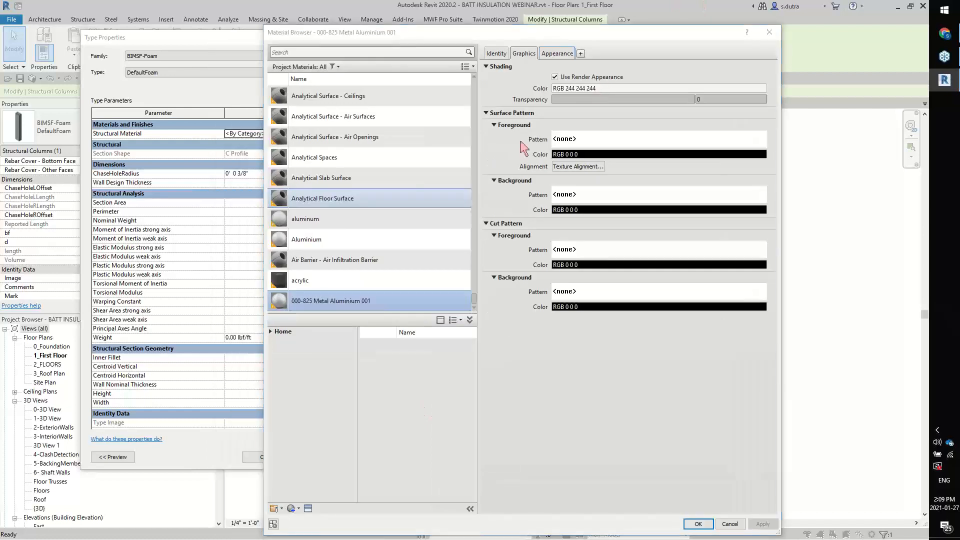
left_click(298, 509)
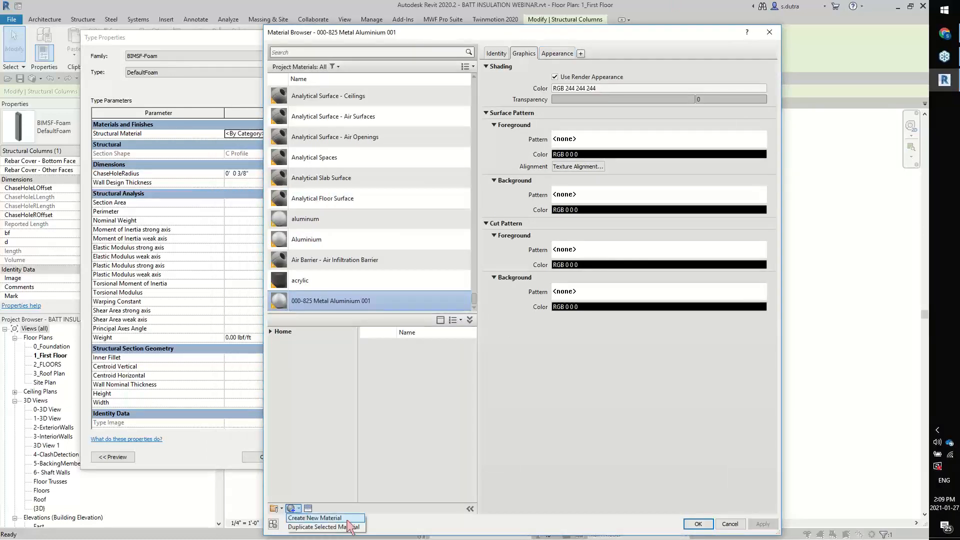
left_click(330, 518)
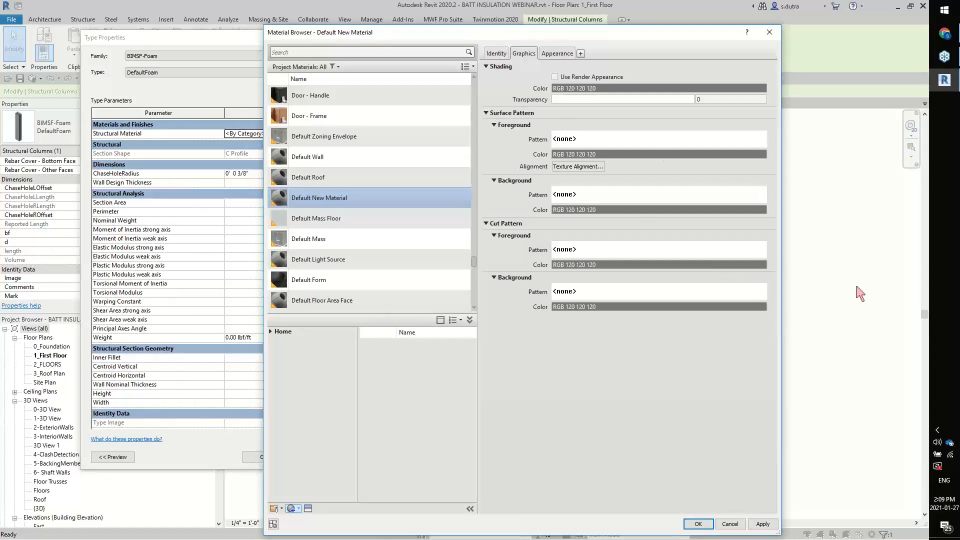
left_click(495, 53)
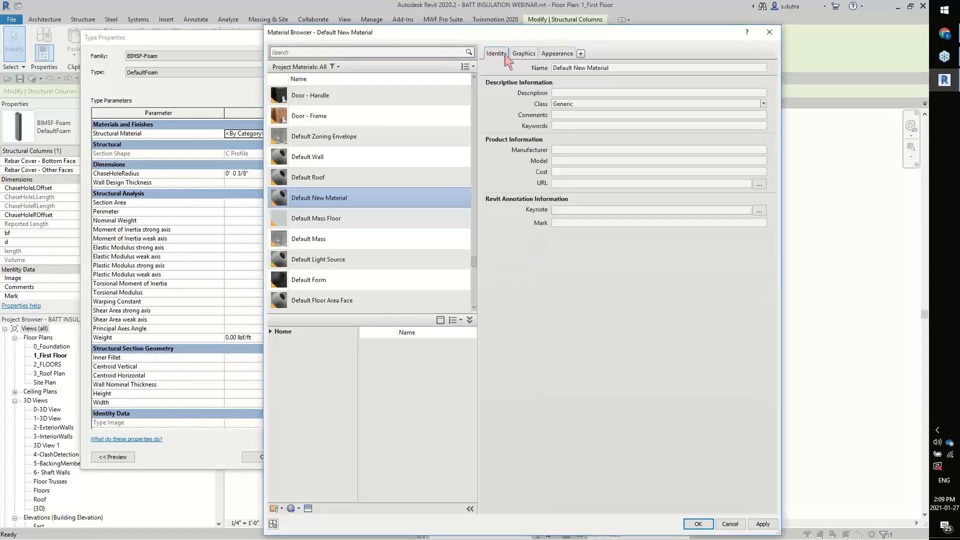
left_click(622, 70)
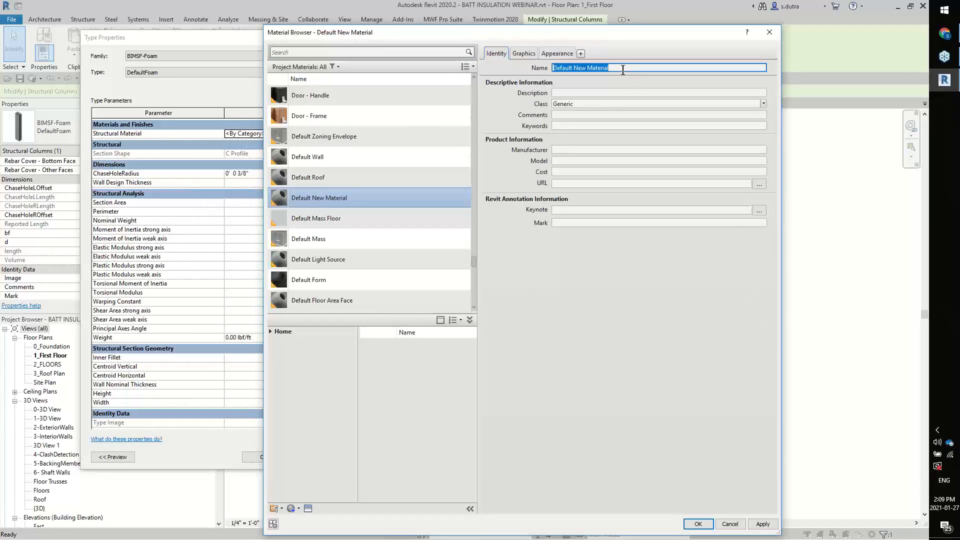
type("Batt Insulation")
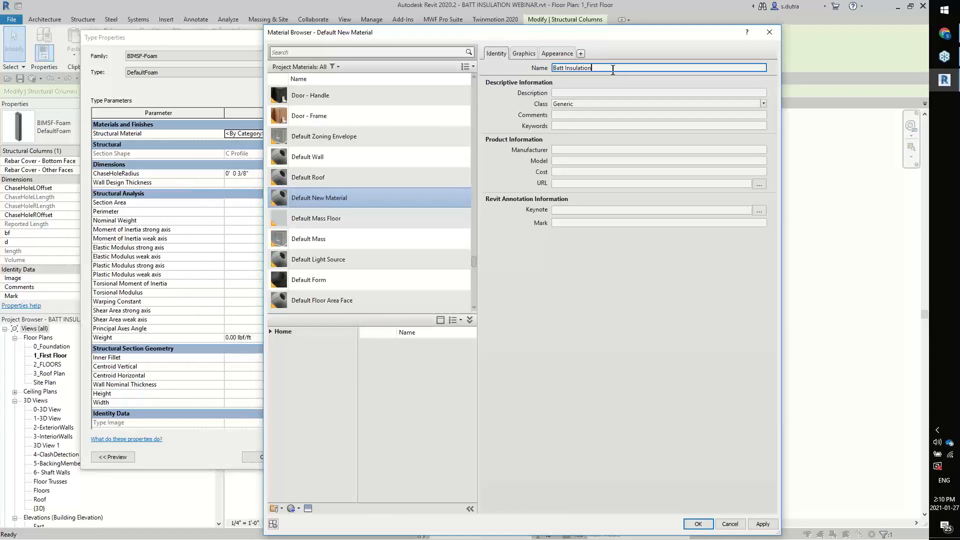
left_click(562, 54)
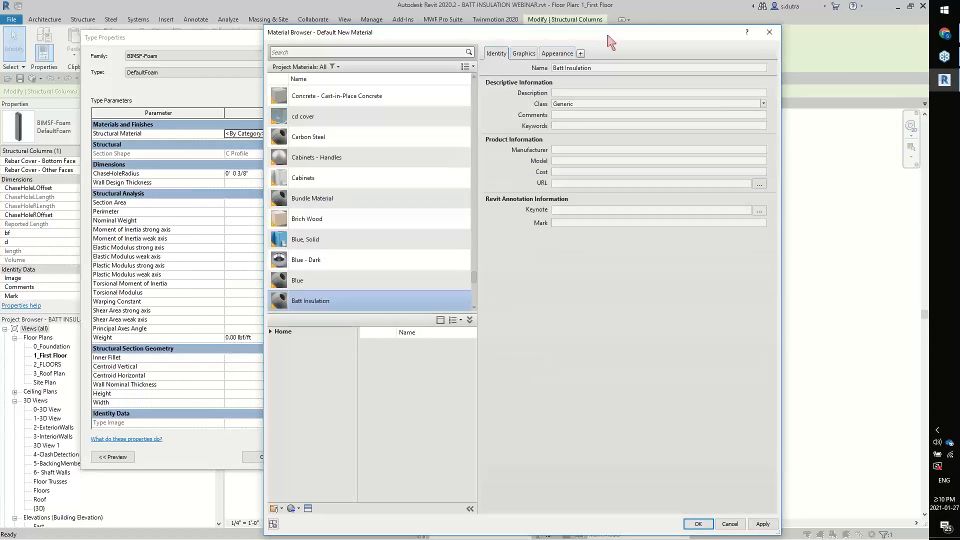
left_click(559, 54)
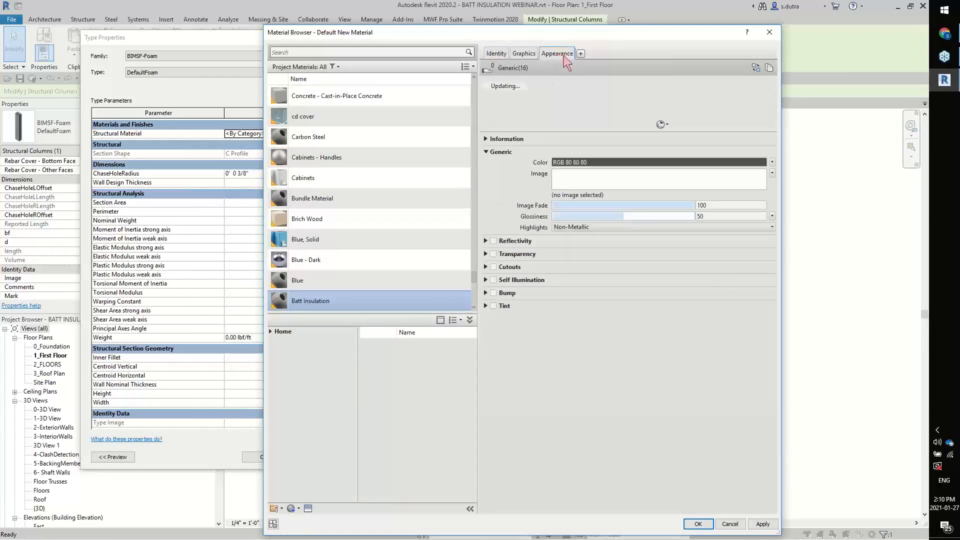
Switch to Chrome to examine the pink fiberglass batt among the batt insulation images as a colour reference, and return to Revit
left_click(945, 35)
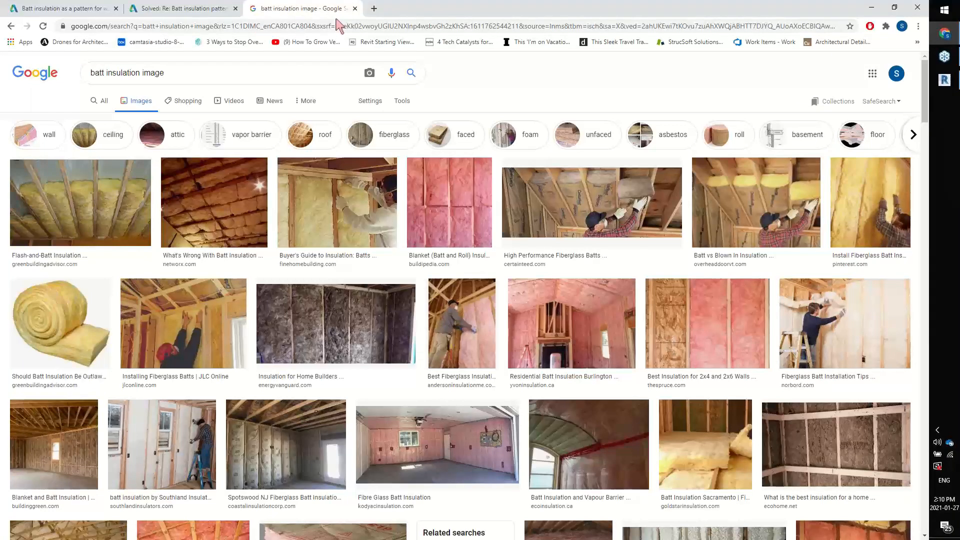
scroll(432, 214, "down", 2)
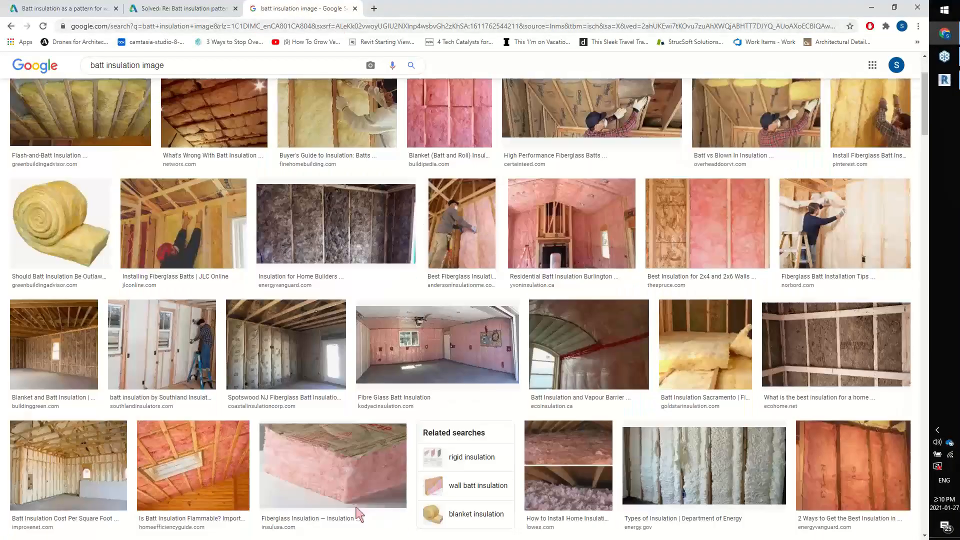
right_click(345, 480)
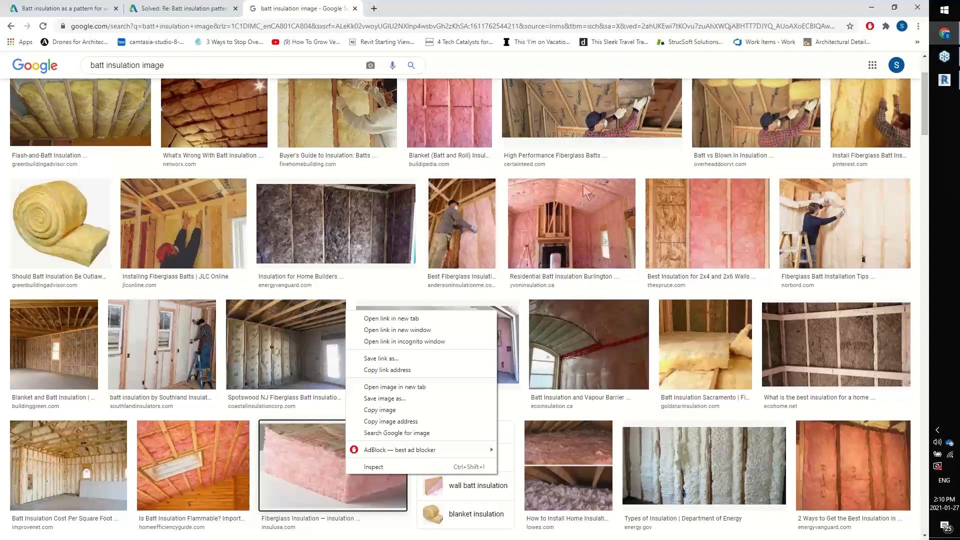
left_click(950, 81)
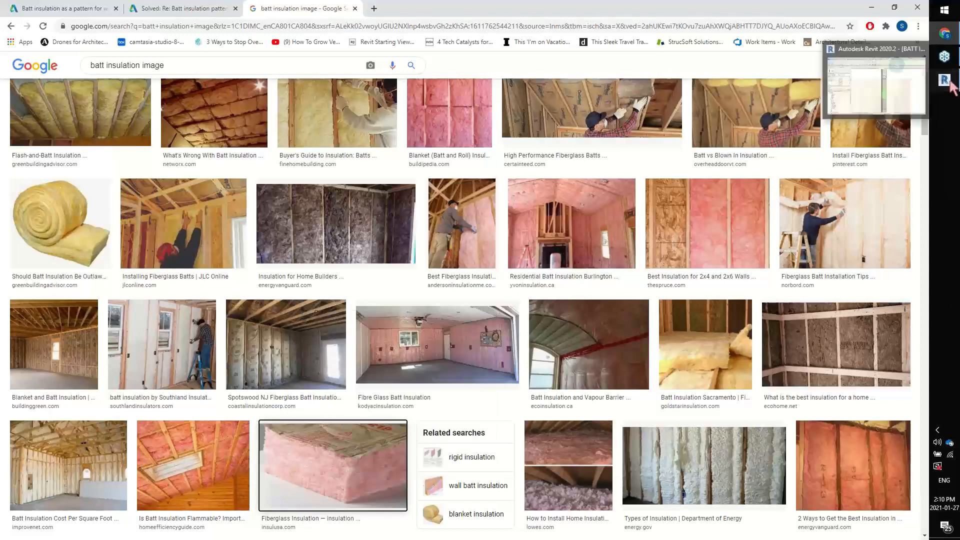
left_click(949, 81)
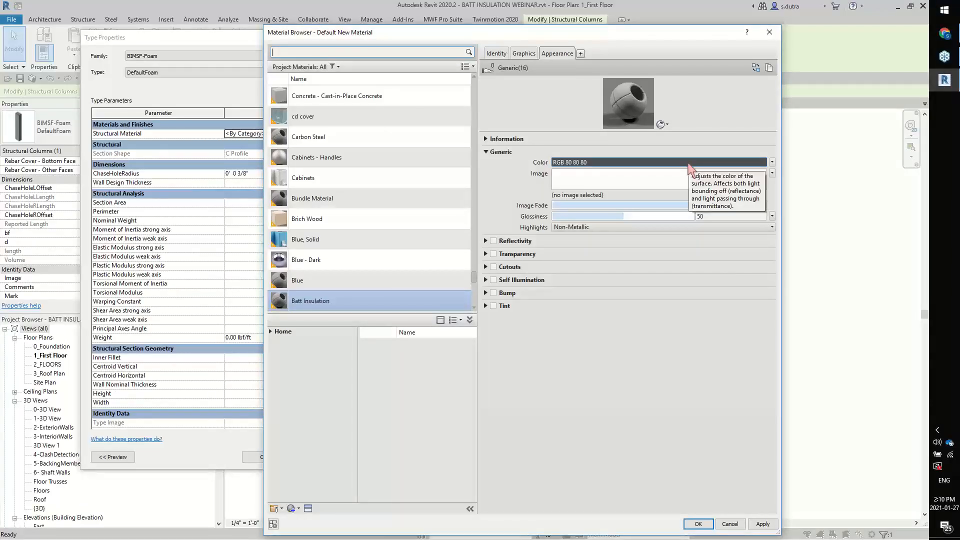
Set the Batt Insulation material's appearance colour to RGB 202-137-143
left_click(691, 168)
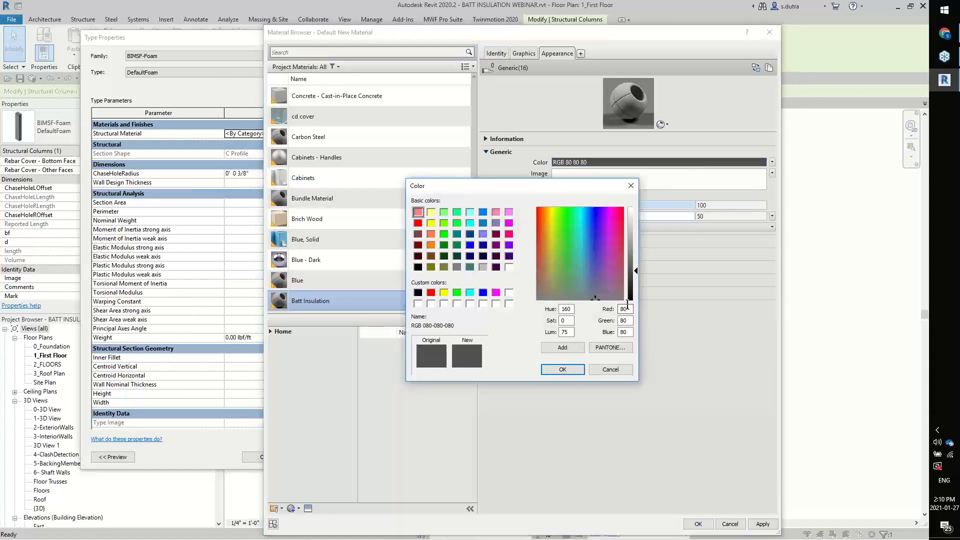
left_click_drag(627, 307, 618, 311)
type("202-")
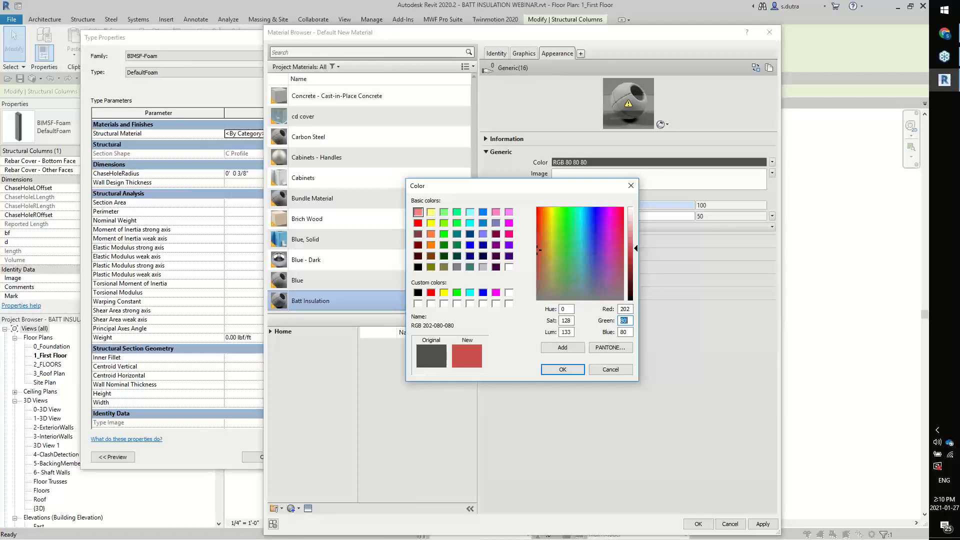
type("13")
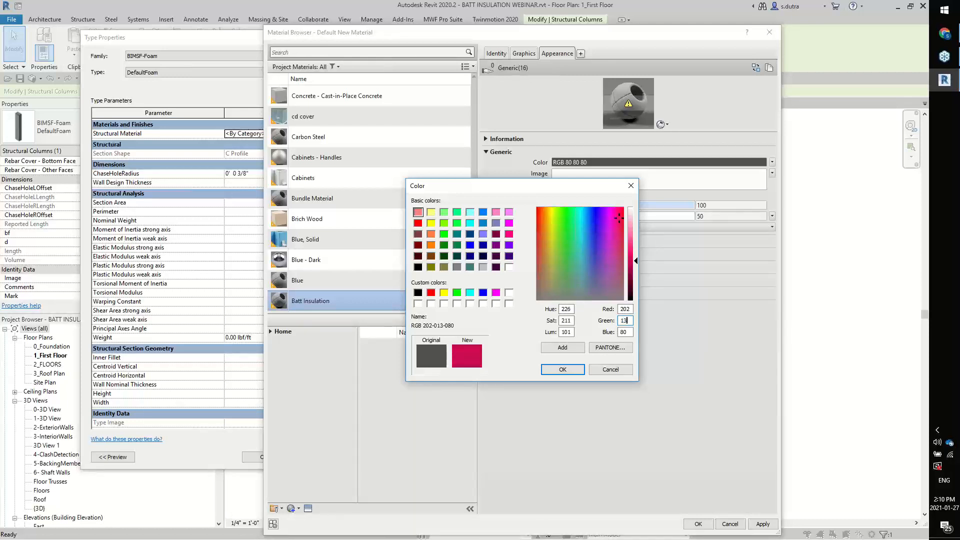
type("7-")
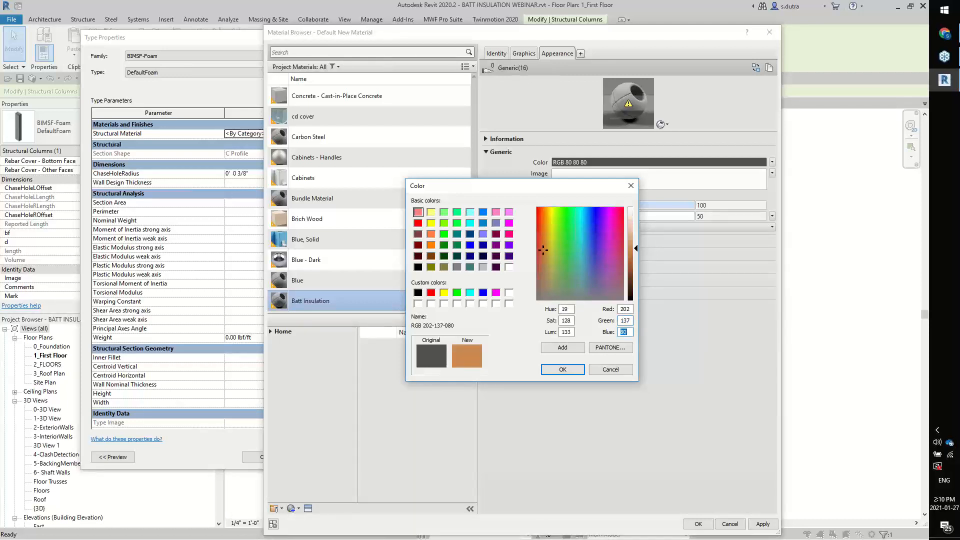
type("143")
left_click(568, 378)
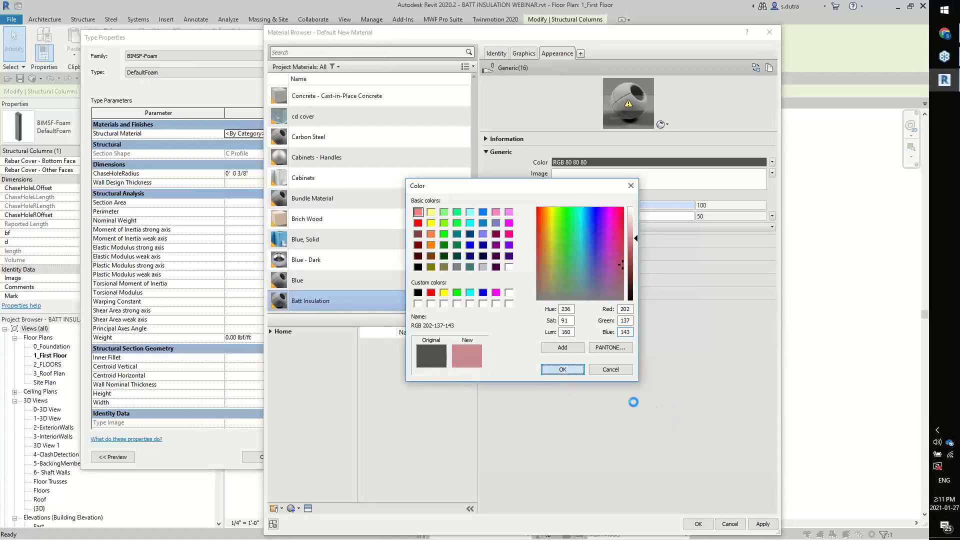
Make the Batt Insulation shading use the render appearance and apply the material to the DefaultFoam type
left_click(523, 54)
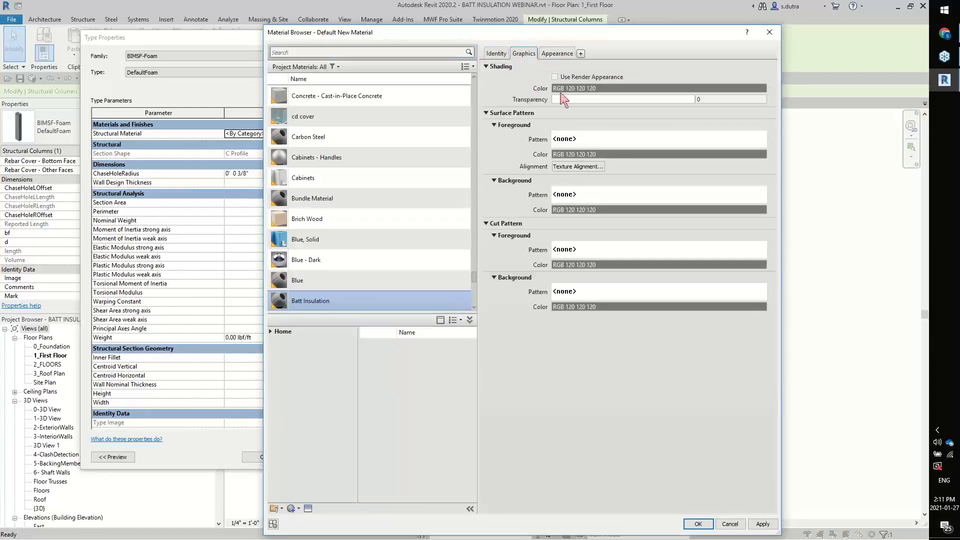
left_click(554, 78)
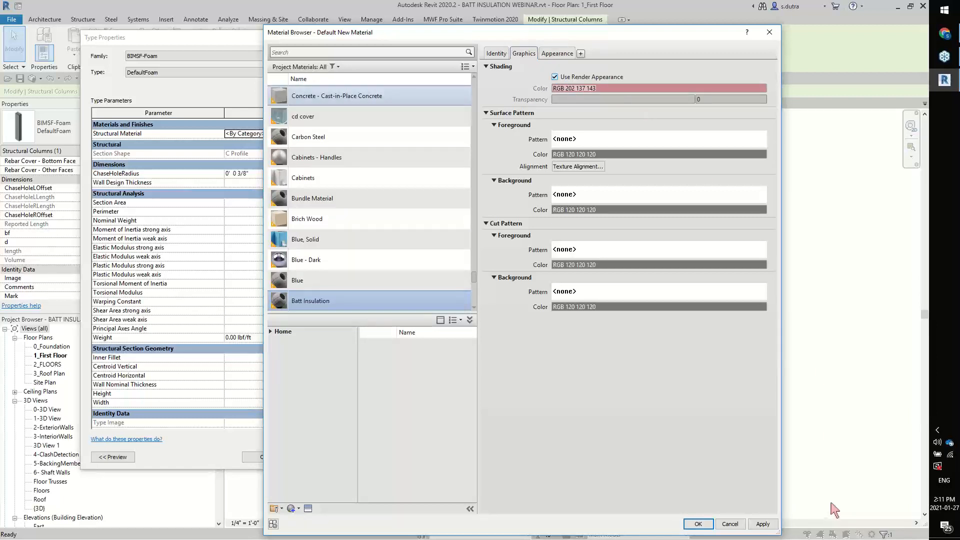
left_click(696, 523)
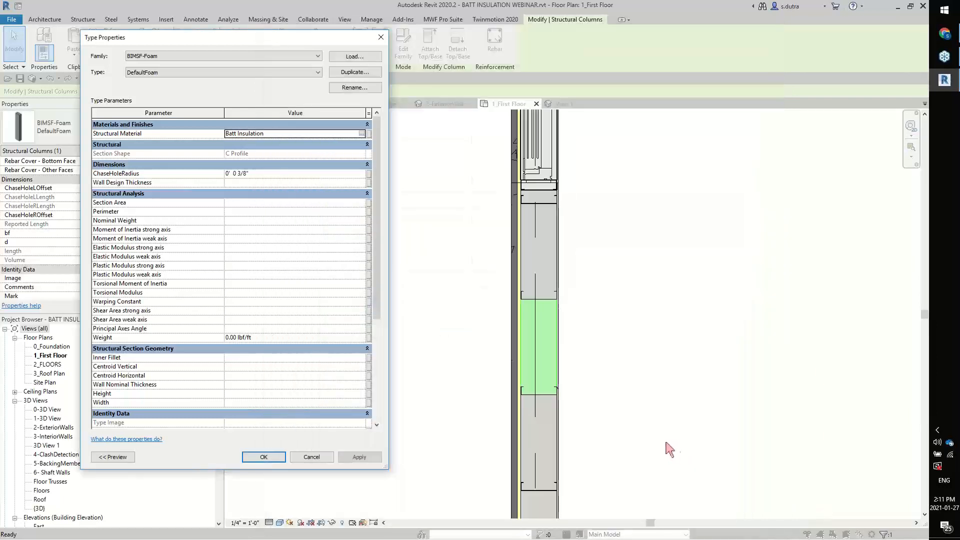
left_click(360, 456)
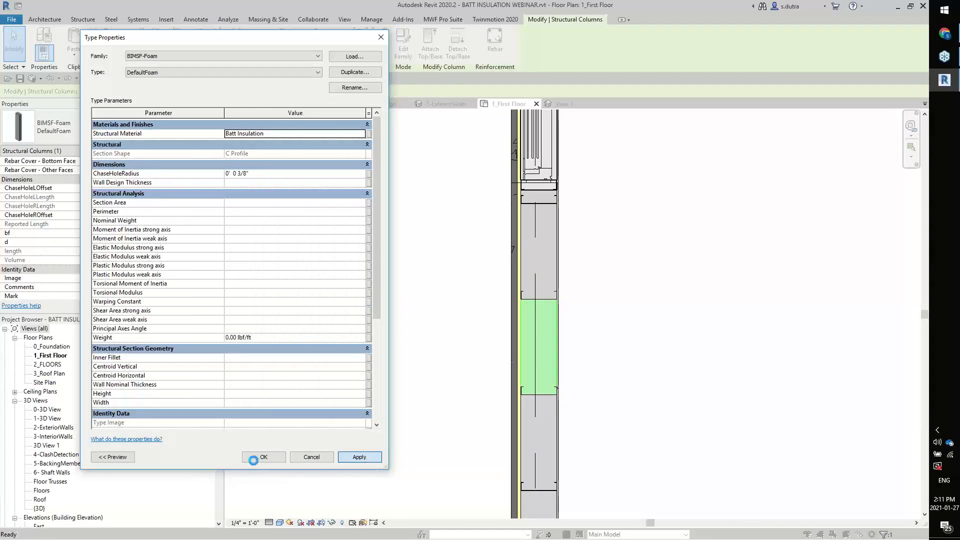
left_click(265, 457)
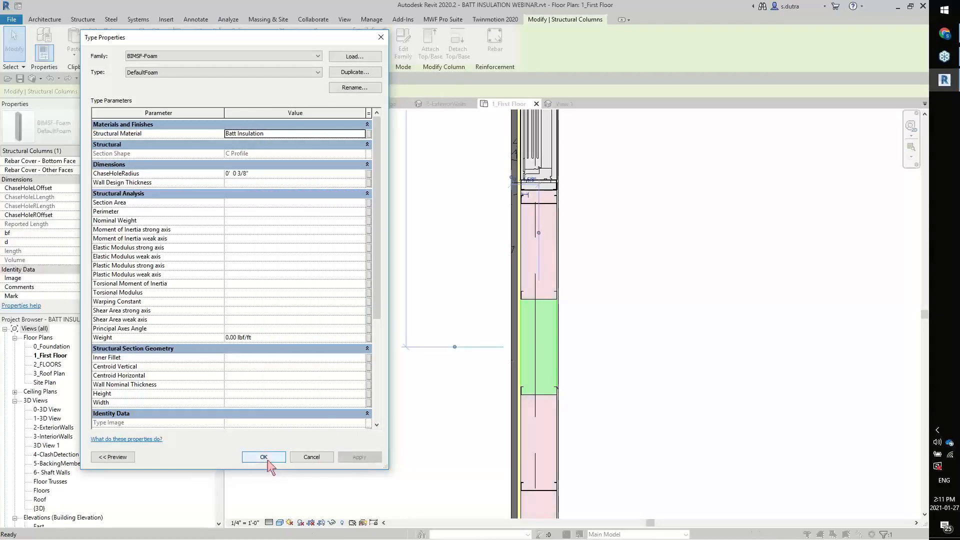
Accept the DefaultFoam type properties and display the foam-filled wall in the 2-ExteriorWalls 3D view with nothing selected
left_click(266, 459)
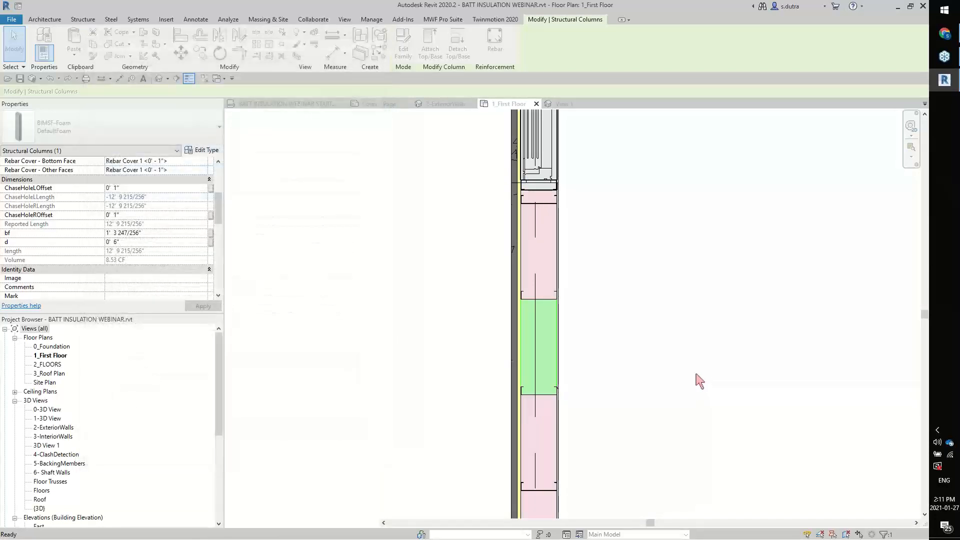
left_click(446, 104)
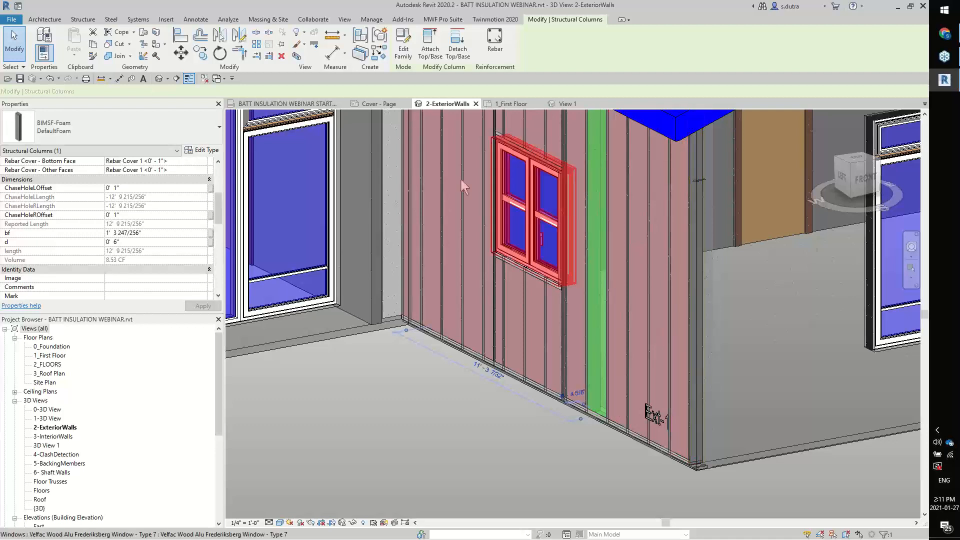
key("Escape")
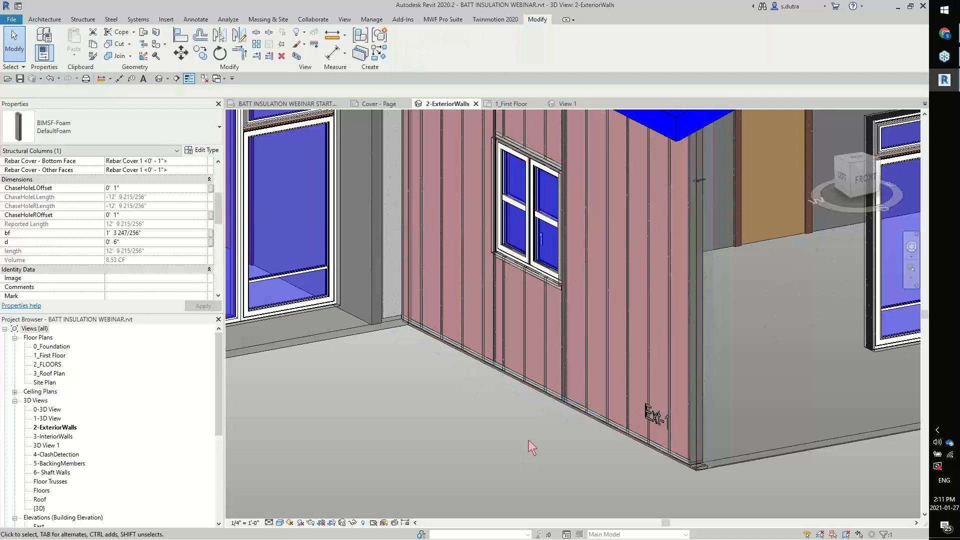
Check the structural material in the type properties of a foam column beside the window in the 2-ExteriorWalls view
left_click(600, 415)
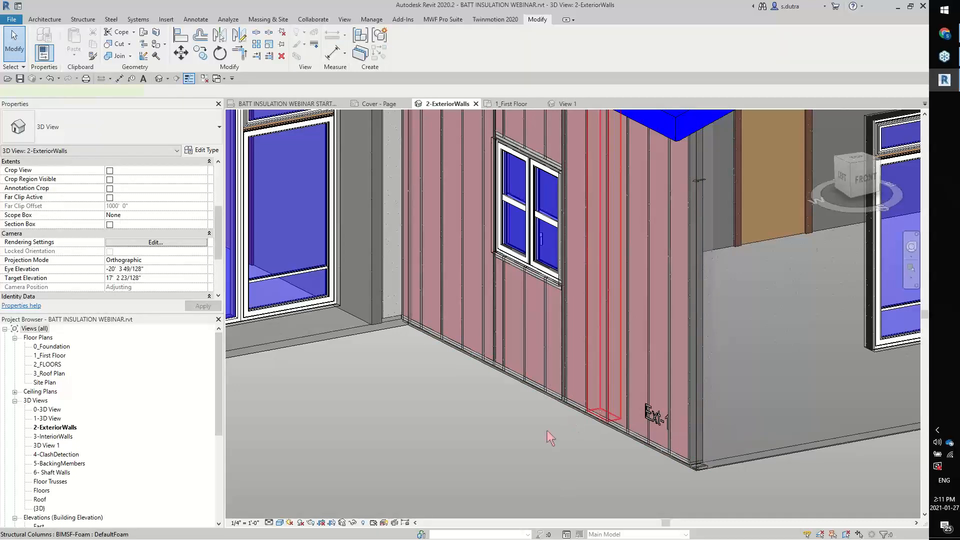
left_click(202, 150)
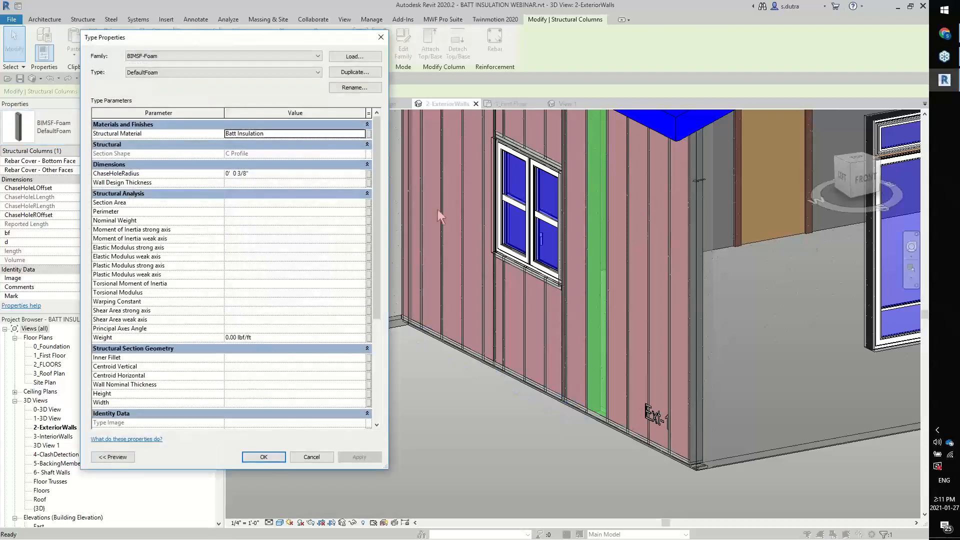
key("Escape")
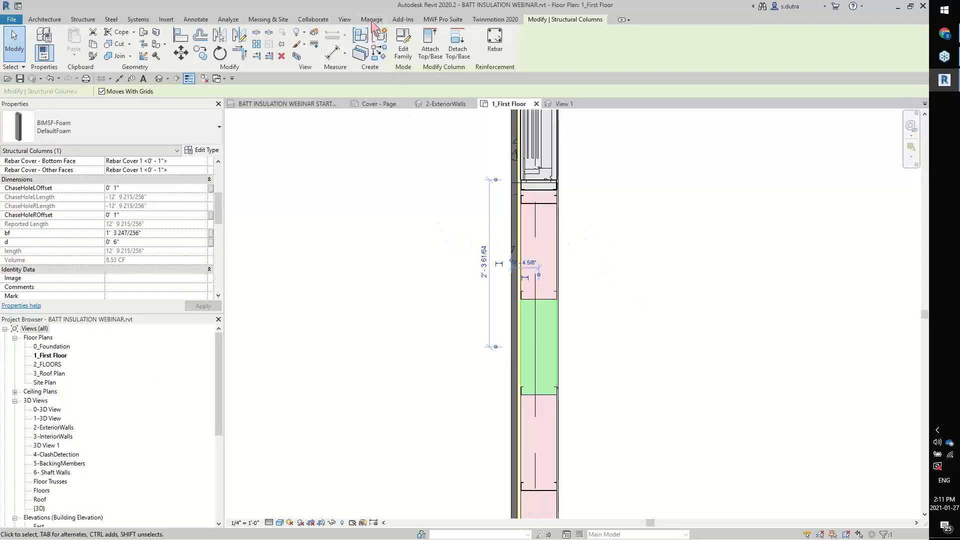
In the 1_First Floor plan, draw a 6" wide Insulation batting line centred in the wall cavity between two adjacent studs
left_click(196, 19)
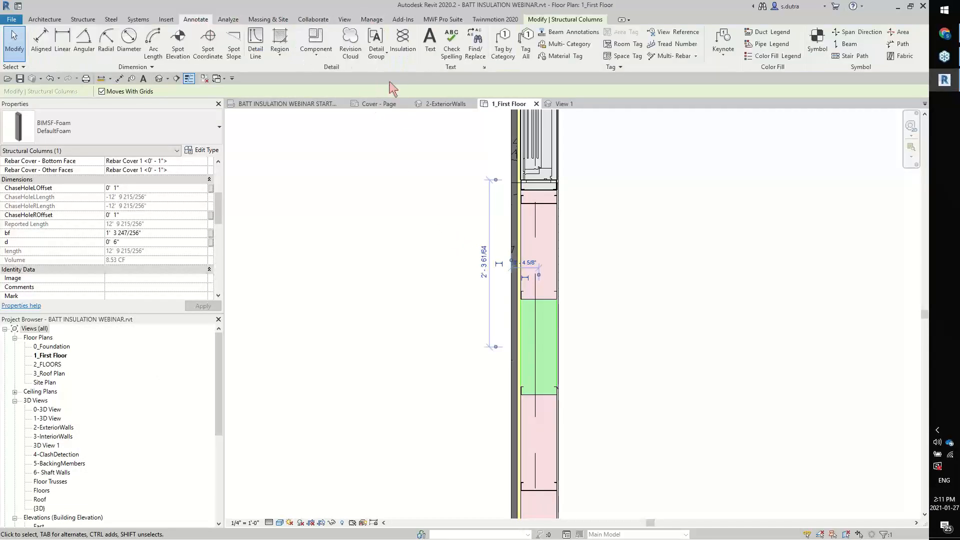
left_click(404, 48)
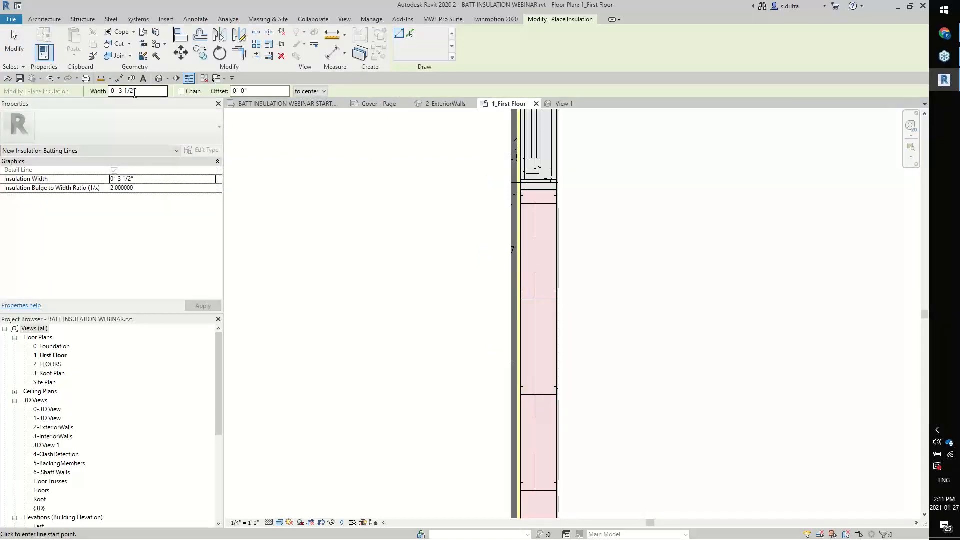
left_click_drag(133, 94, 123, 95)
type("6")
key("Return")
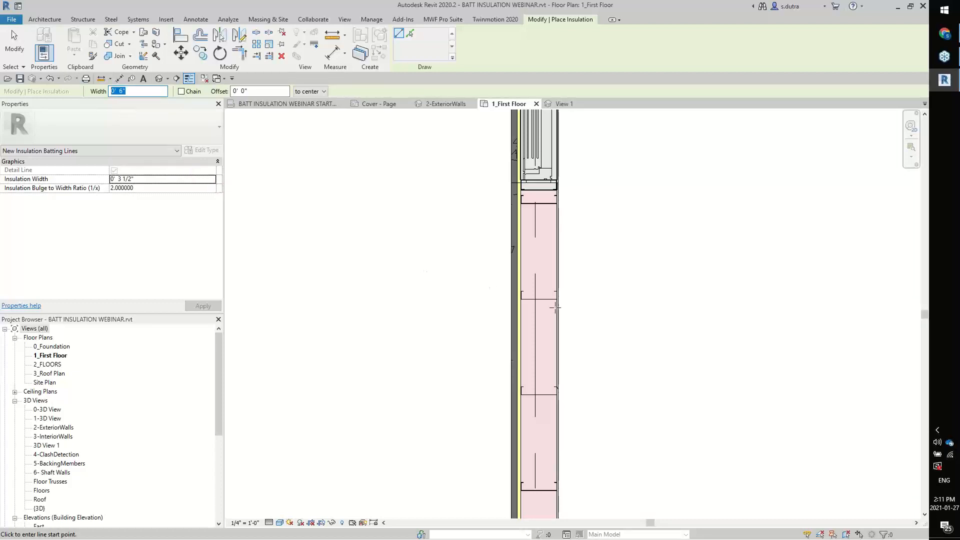
scroll(560, 281, "up", 3)
mouse_move(520, 439)
middle_mouse_down()
mouse_move(525, 401)
mouse_move(542, 492)
middle_mouse_up()
scroll(522, 386, "up", 3)
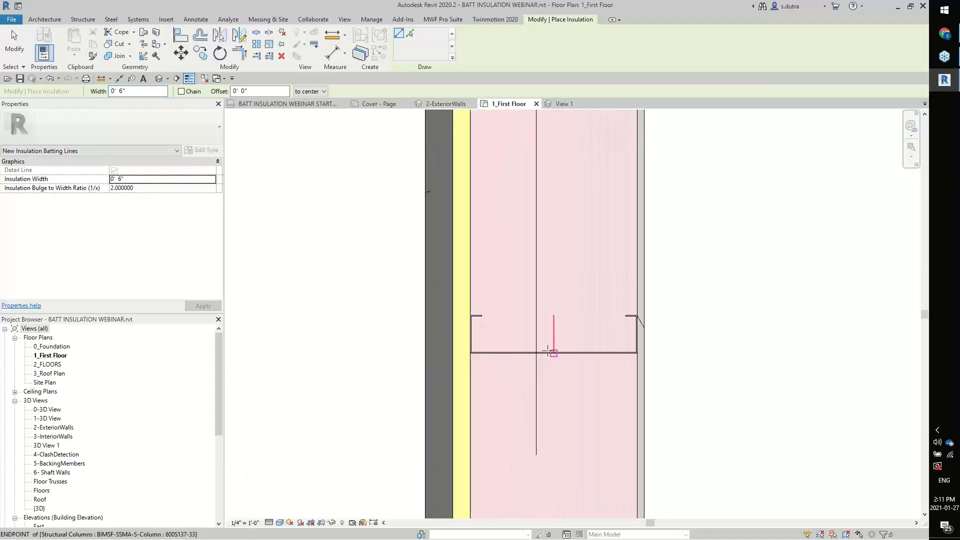
left_click(552, 351)
scroll(553, 330, "down", 2)
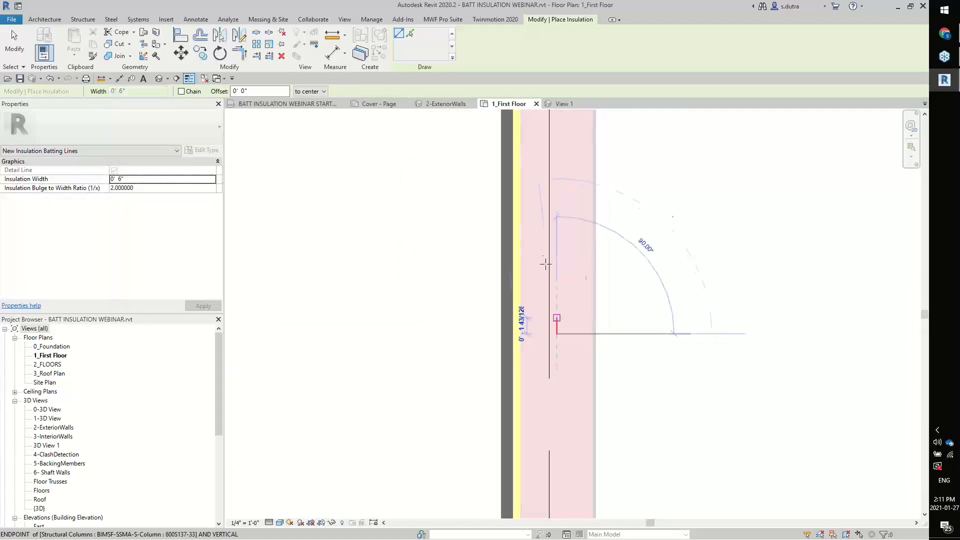
scroll(550, 220, "up", 1)
middle_click_drag(555, 224, 534, 394)
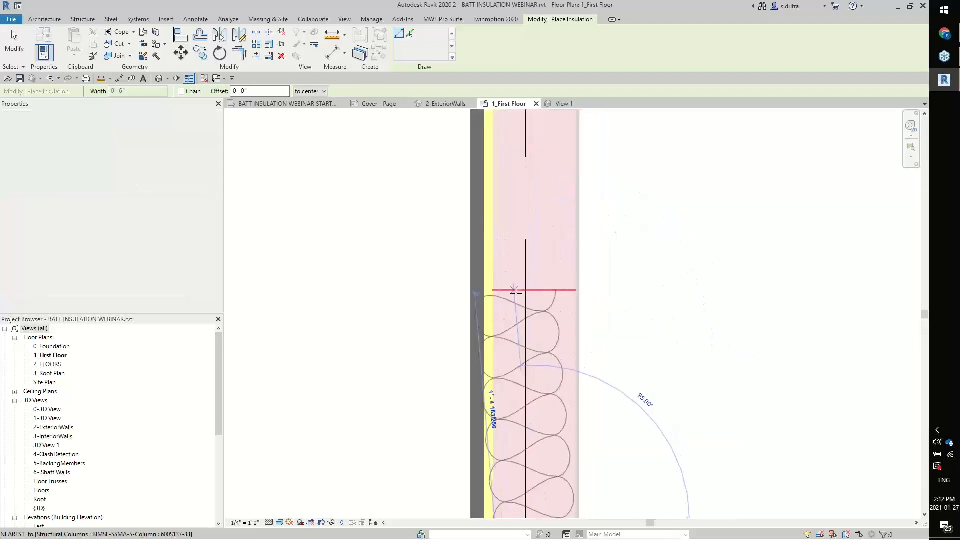
left_click(524, 300)
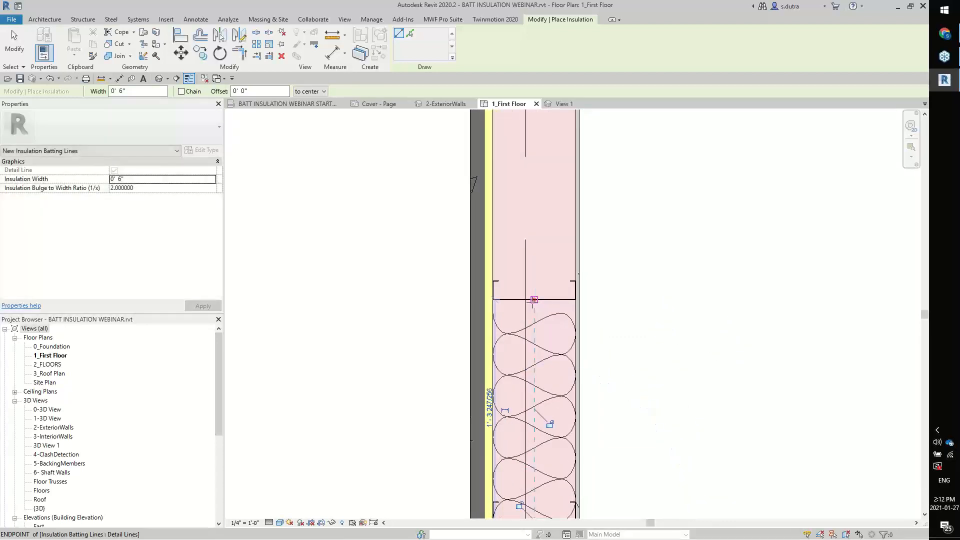
key("Escape")
scroll(603, 328, "down", 2)
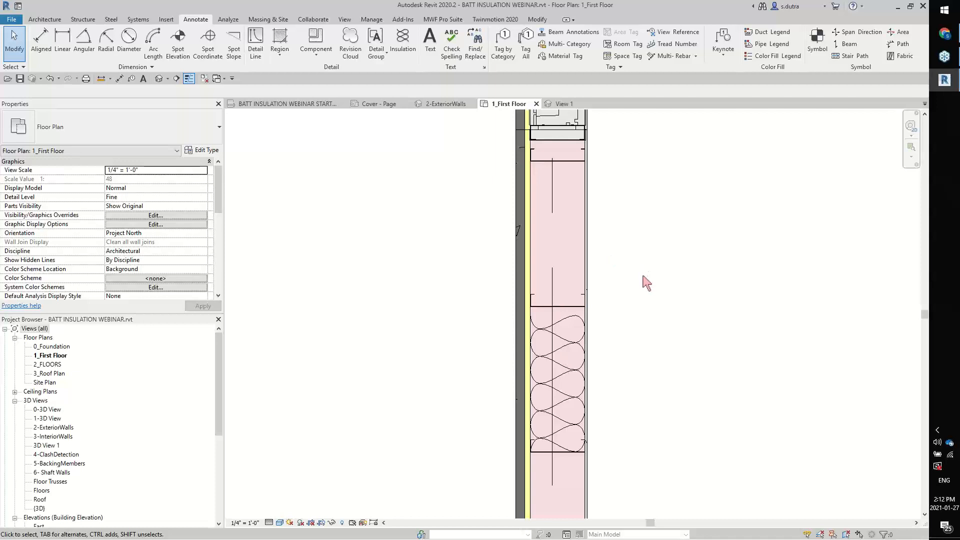
View the foam in 2-ExteriorWalls, and switch to Chrome to examine the batt insulation pattern definitions in the two Autodesk forum threads
left_click(446, 104)
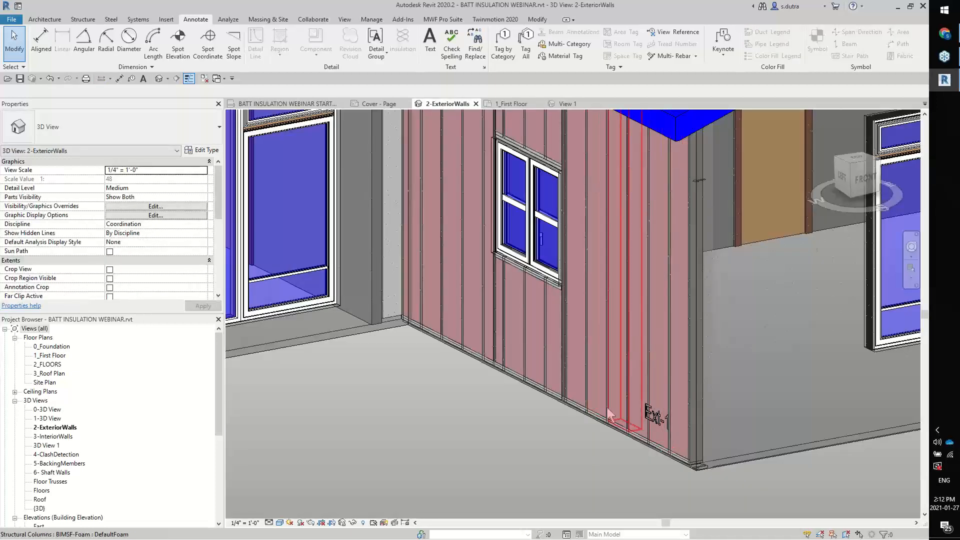
mouse_move(946, 38)
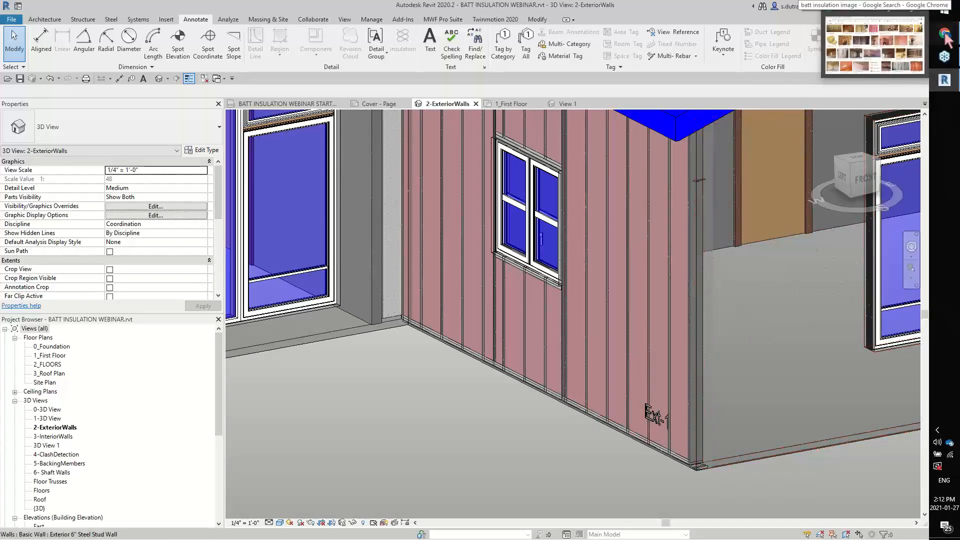
left_click(946, 39)
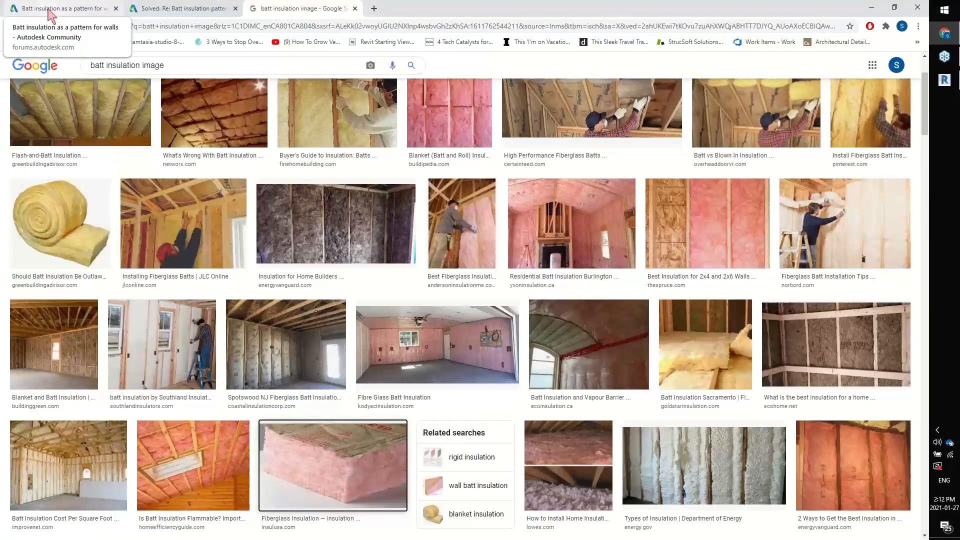
left_click(51, 15)
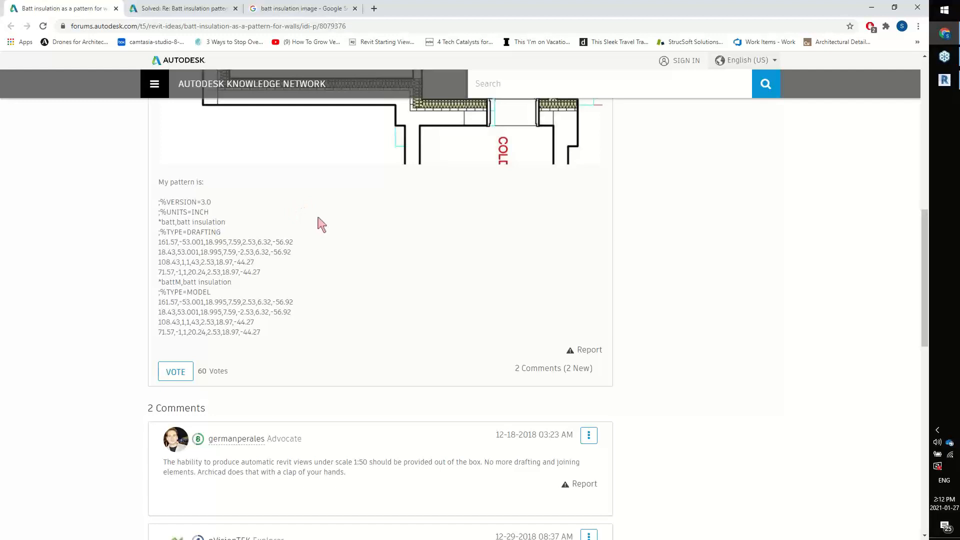
left_click(162, 15)
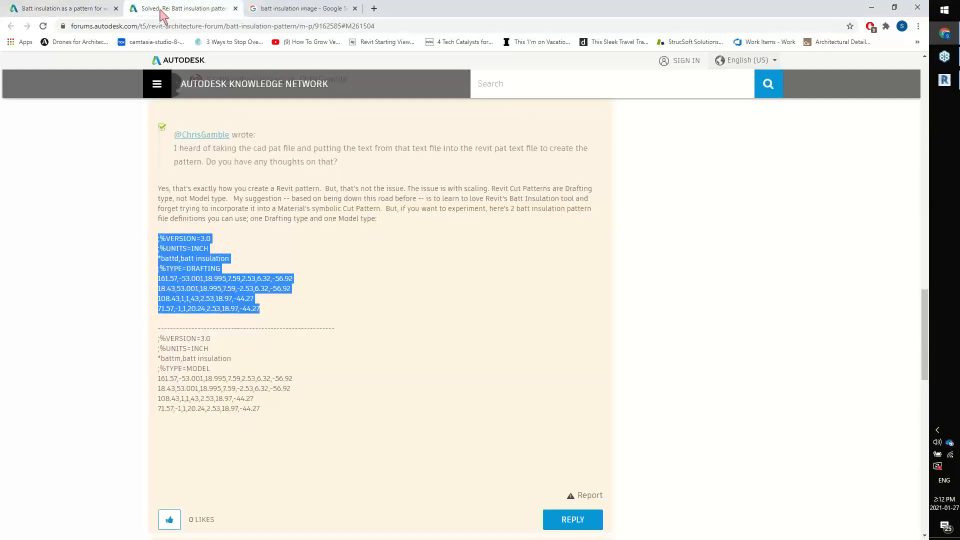
left_click(83, 10)
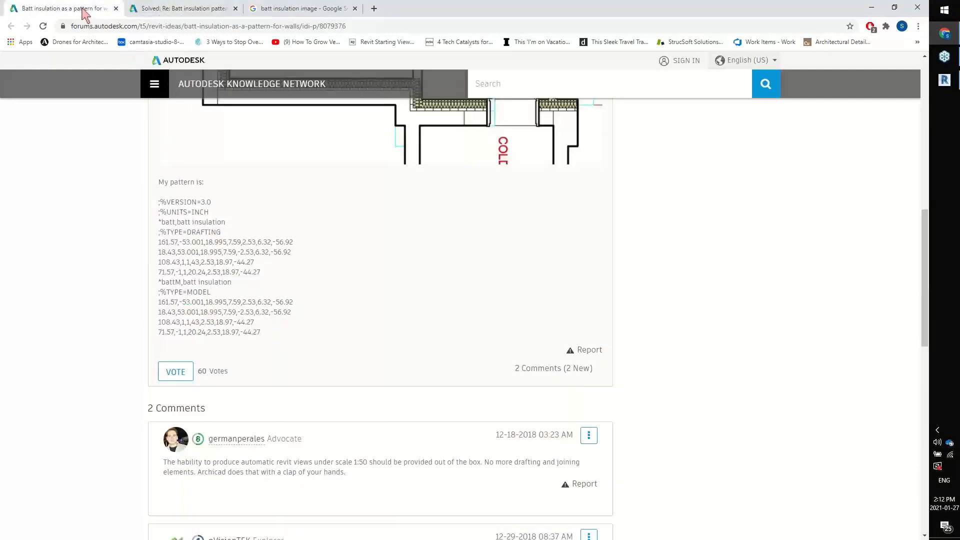
left_click(172, 12)
left_click(376, 419)
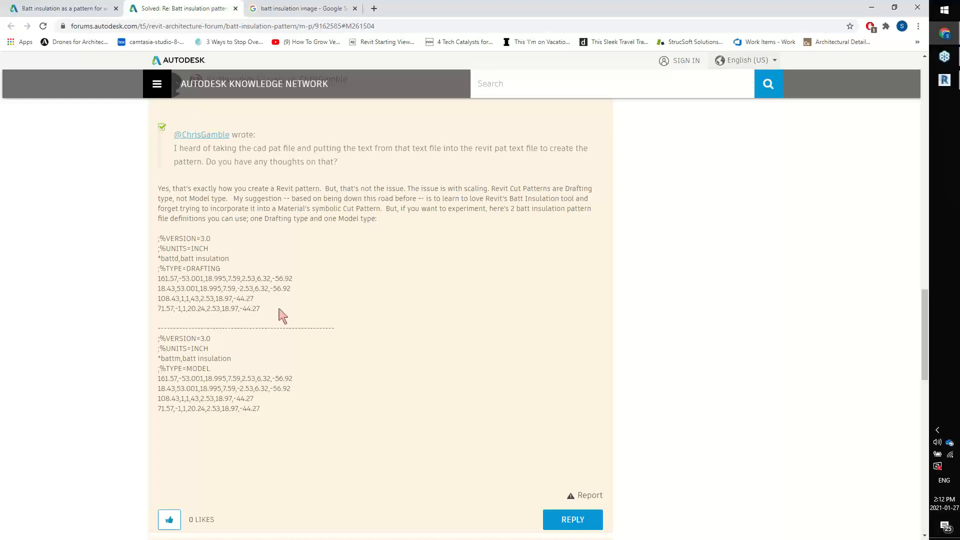
Copy the drafting-type batt insulation pattern definition from the solved forum thread into a new Notepad document
left_click_drag(263, 310, 158, 240)
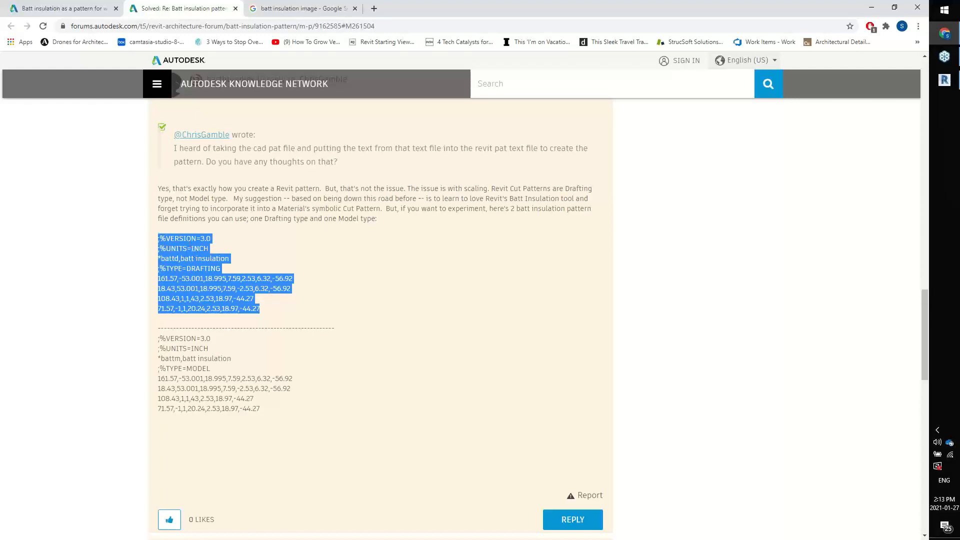
left_click(943, 28)
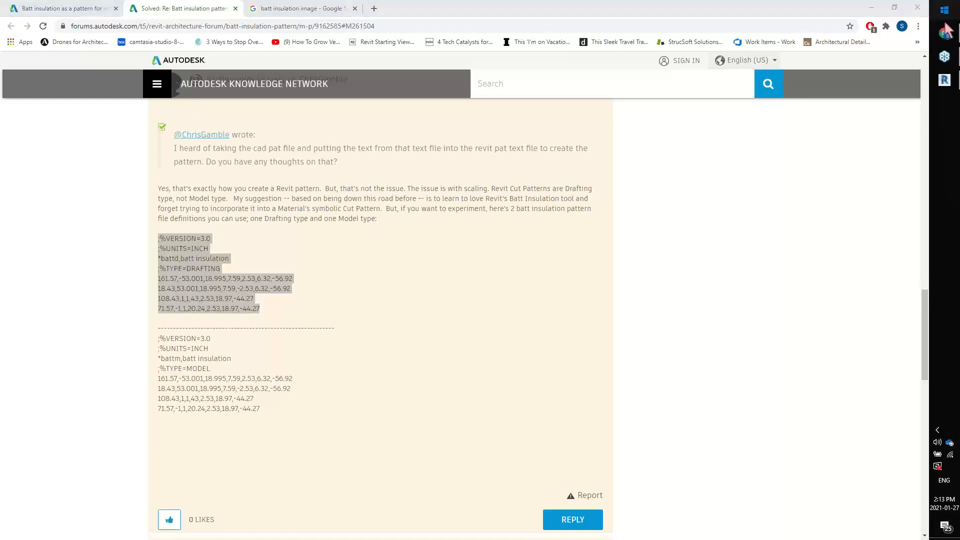
key("super")
type("not")
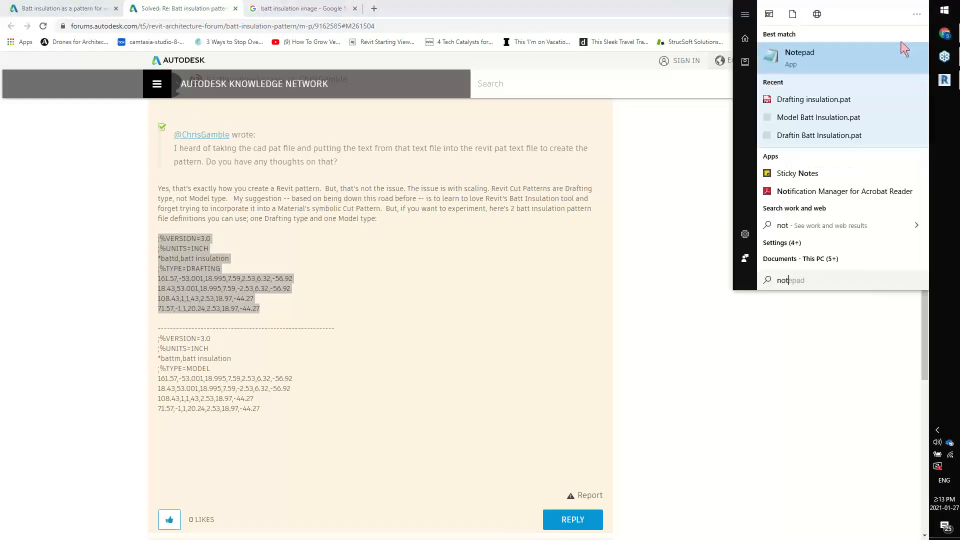
left_click(838, 57)
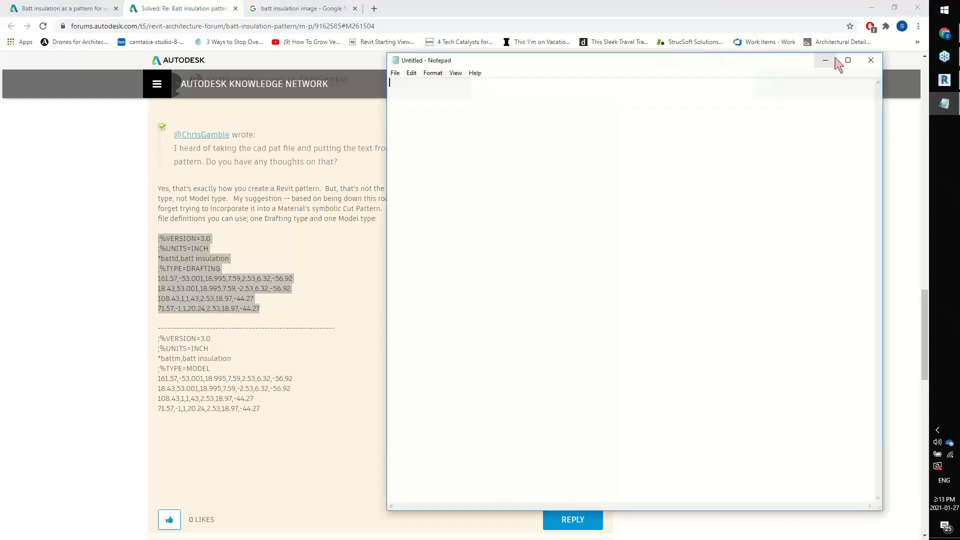
type(";%VERSION=3.0 ;%UNITS=INCH  *battd,batt insulation ;%TYPE=DRAFTING 161.57,-53.001,18.995,7.59,2.53,6.32,-56.92 18.43,53.001,18.995,7.59,-2.53,6.32,-56.92 108.43,1,1,43,2.53,18.97,-44.27 71.57,-1,1,20.24,2.53,18.97,-44.27")
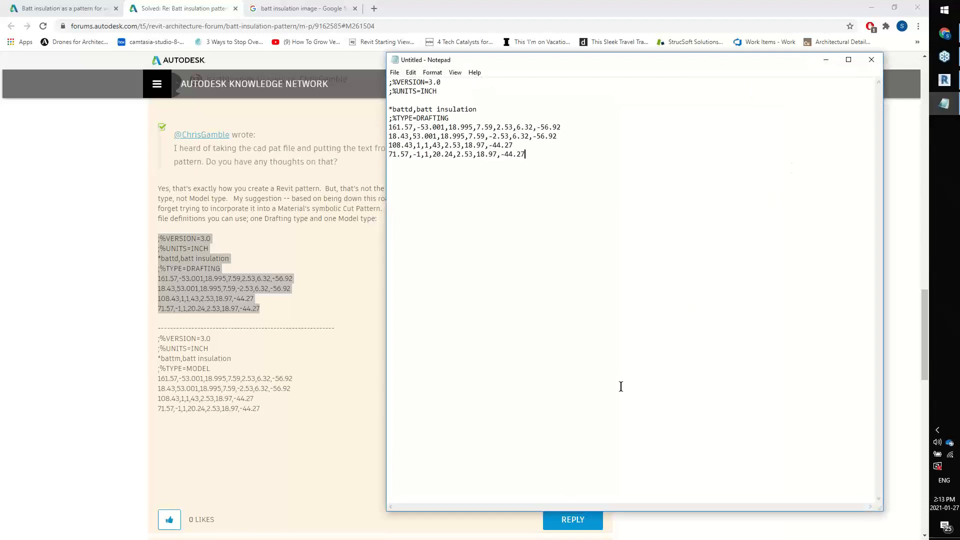
Save the drafting pattern text as Drafting Batt Insulation.pat and close Notepad
left_click(394, 72)
left_click(416, 116)
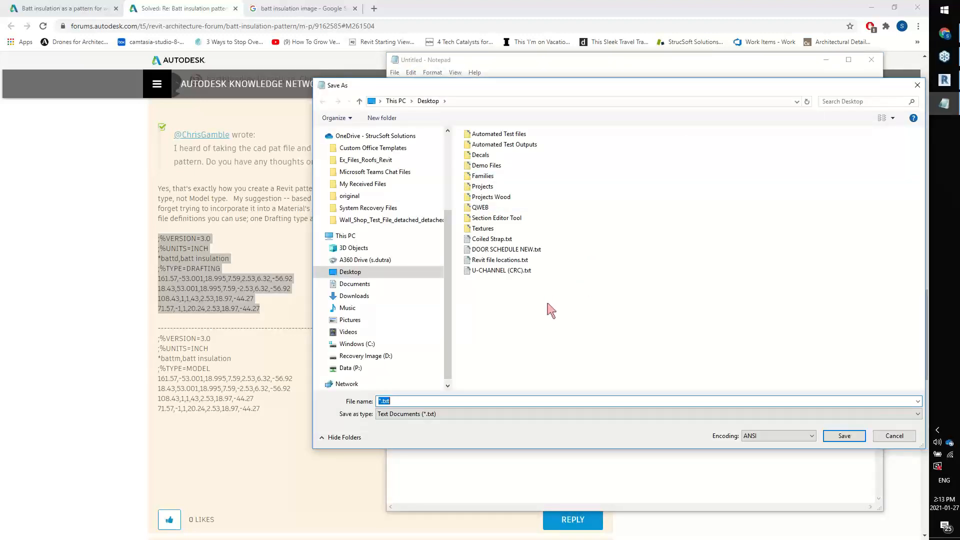
type("Drafting Batt Insulation")
left_click(843, 436)
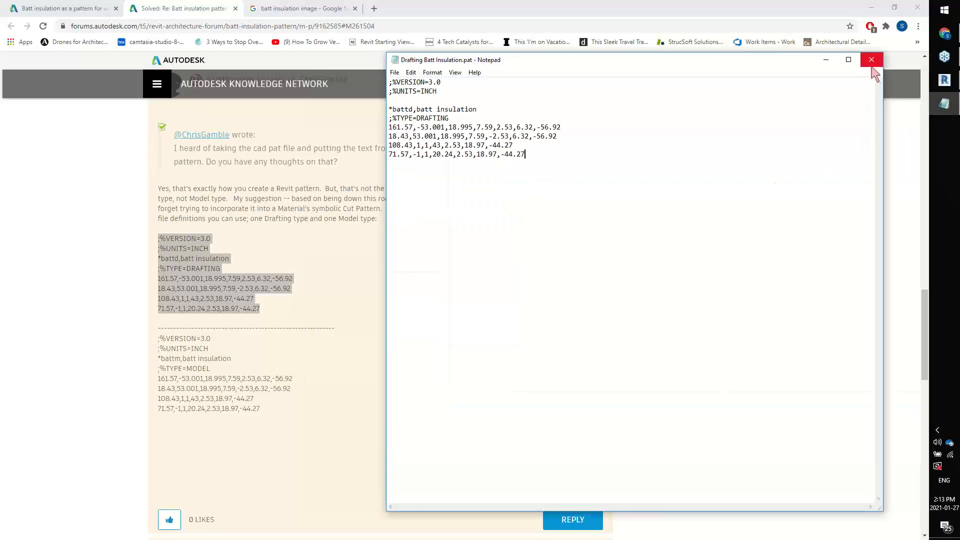
left_click(870, 60)
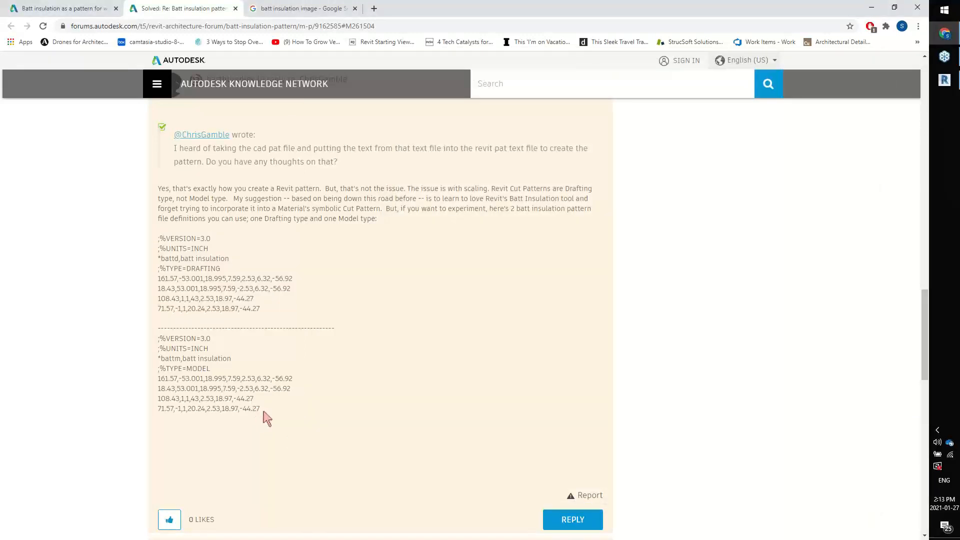
Copy the model-type batt insulation pattern definition from the forum thread into another new Notepad document
left_click_drag(259, 409, 155, 342)
key("ctrl+c")
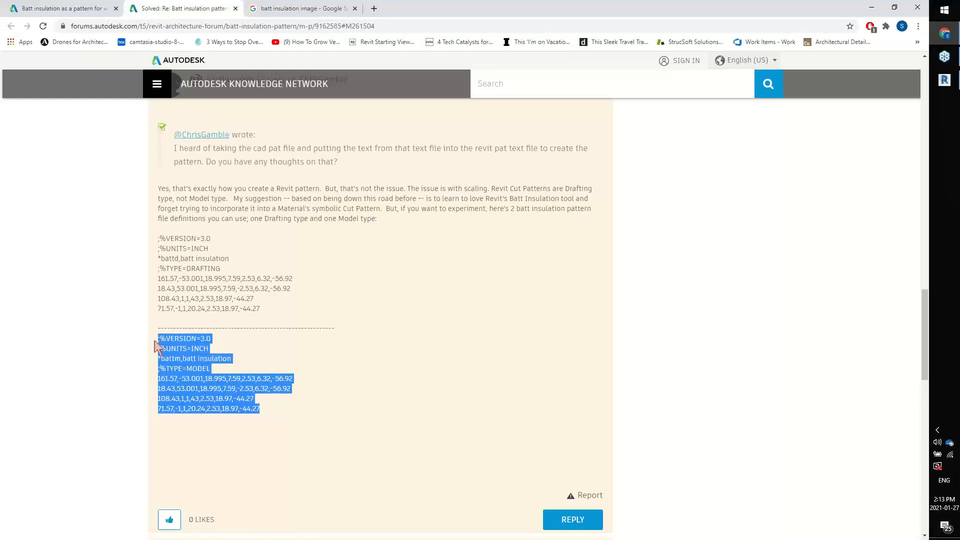
left_click(943, 12)
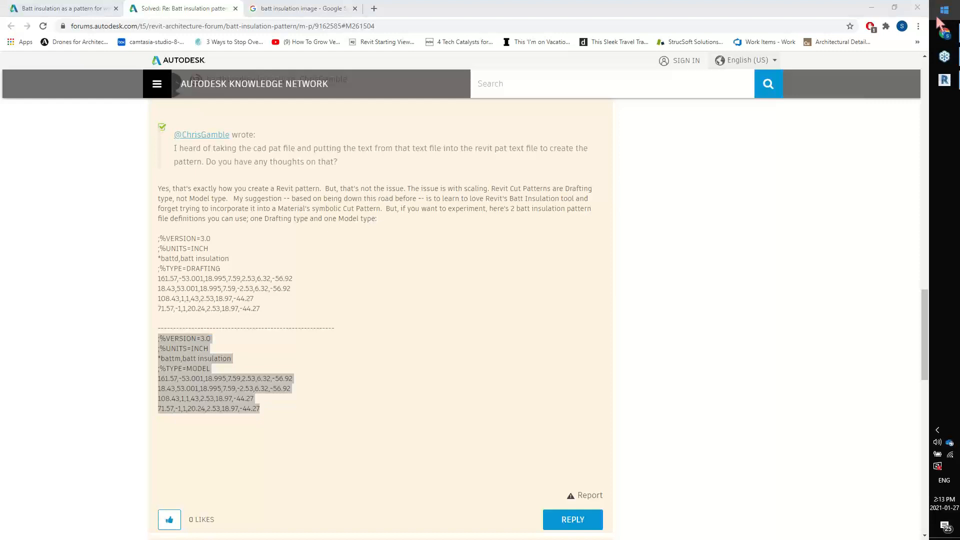
type("note")
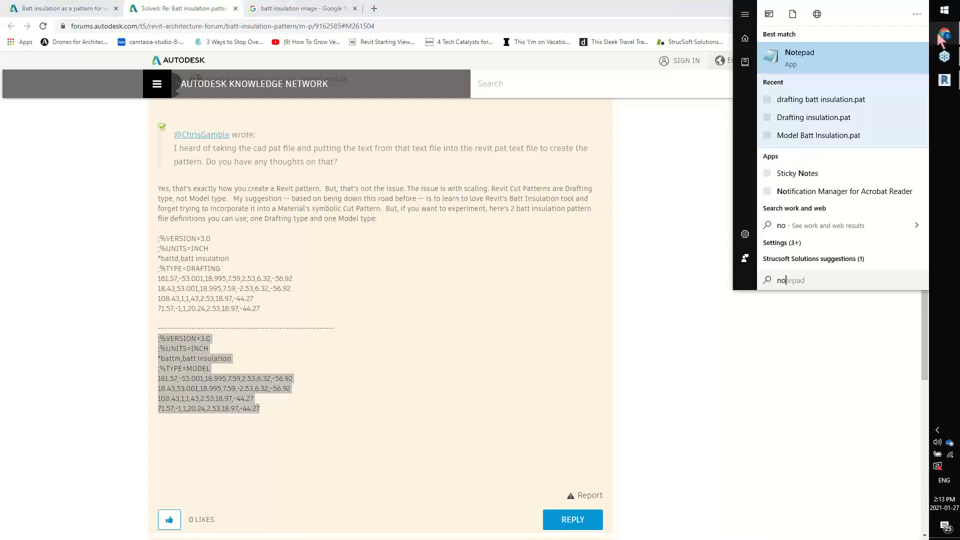
left_click(868, 66)
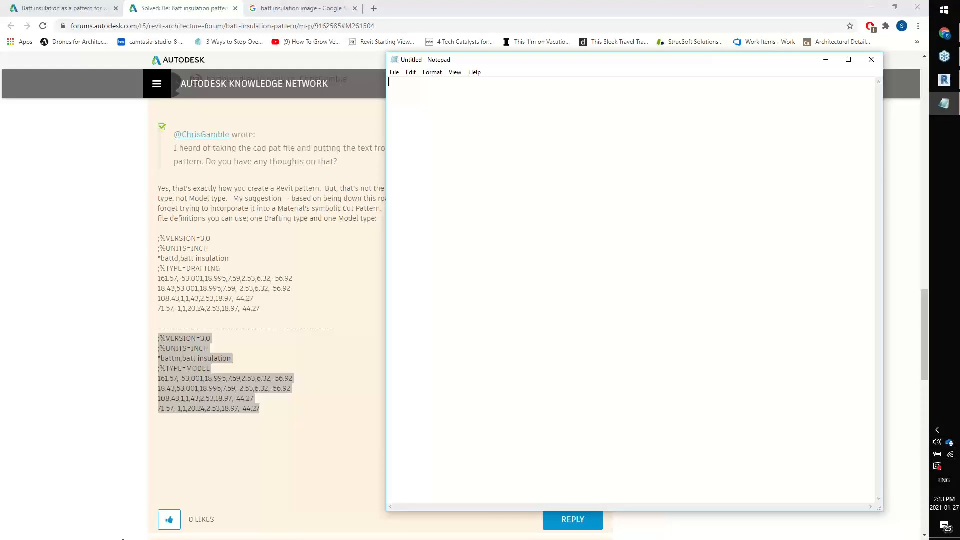
key("ctrl+v")
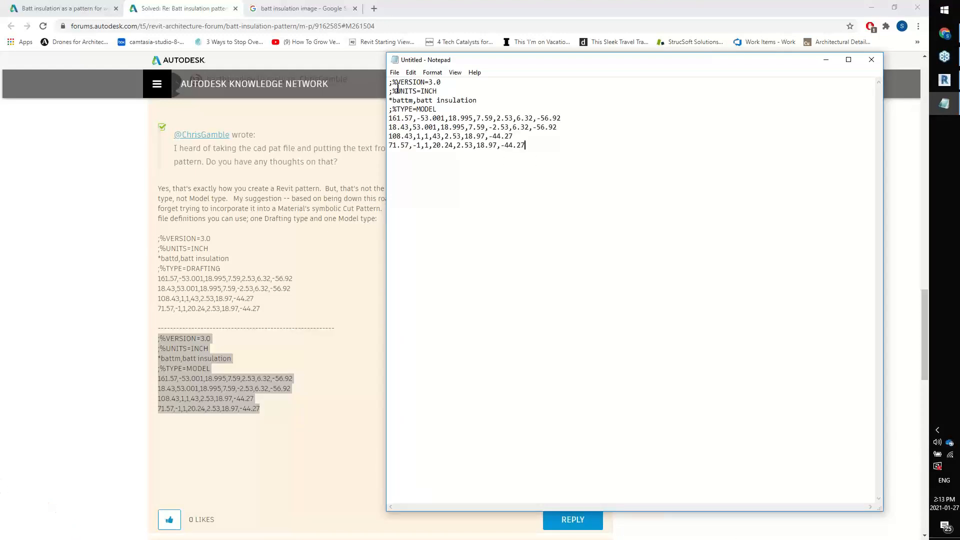
Save the model pattern text on the Desktop as Model Batt Insulation.pat and close Notepad
left_click(394, 72)
left_click(425, 118)
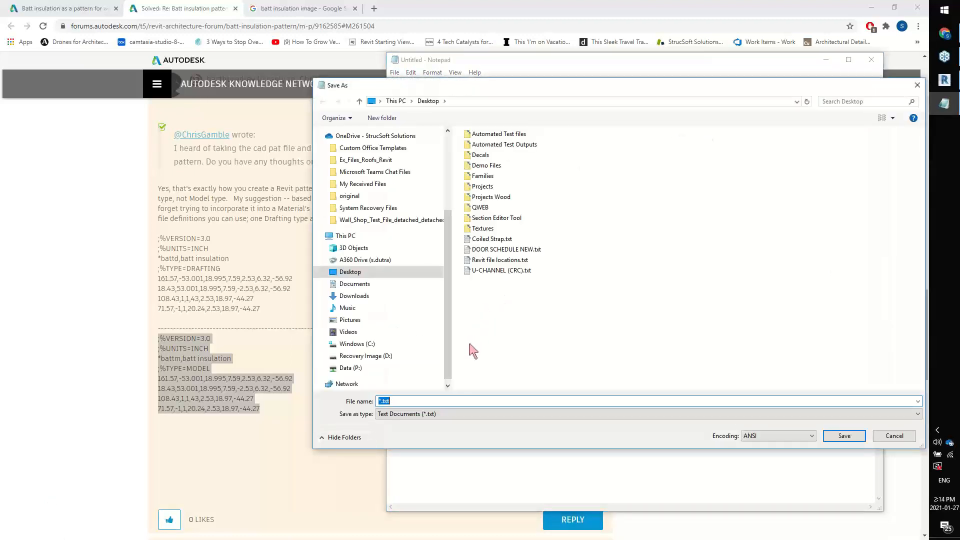
type("Model Batt Insulation.pat")
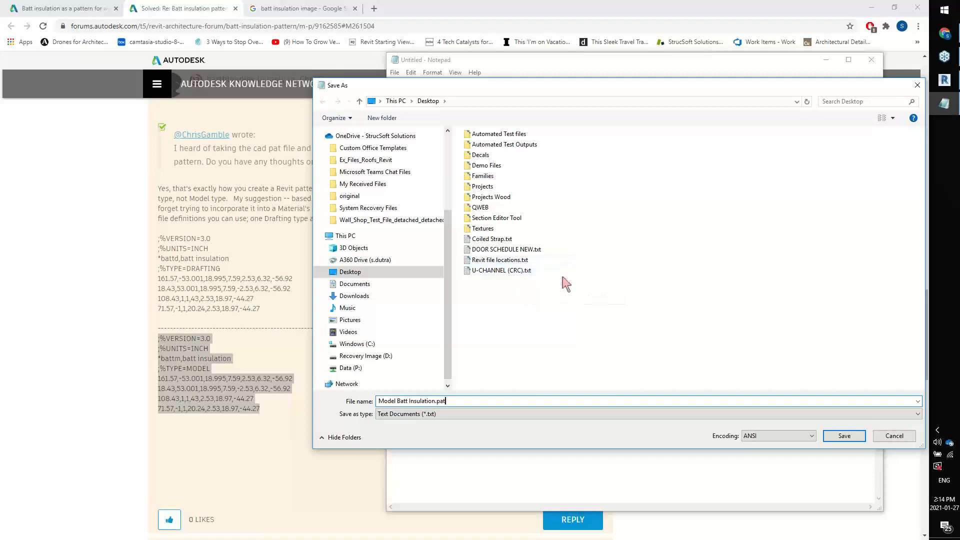
left_click(844, 436)
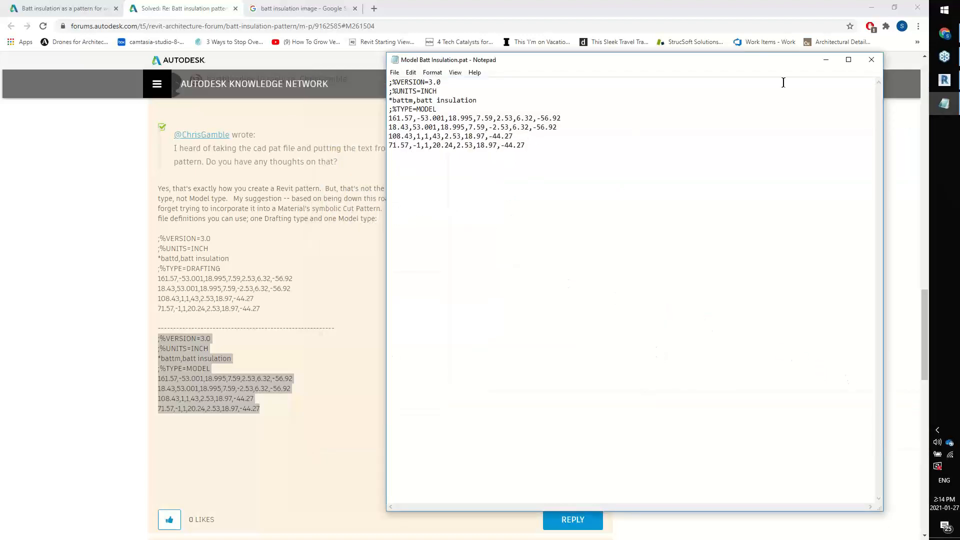
left_click(871, 60)
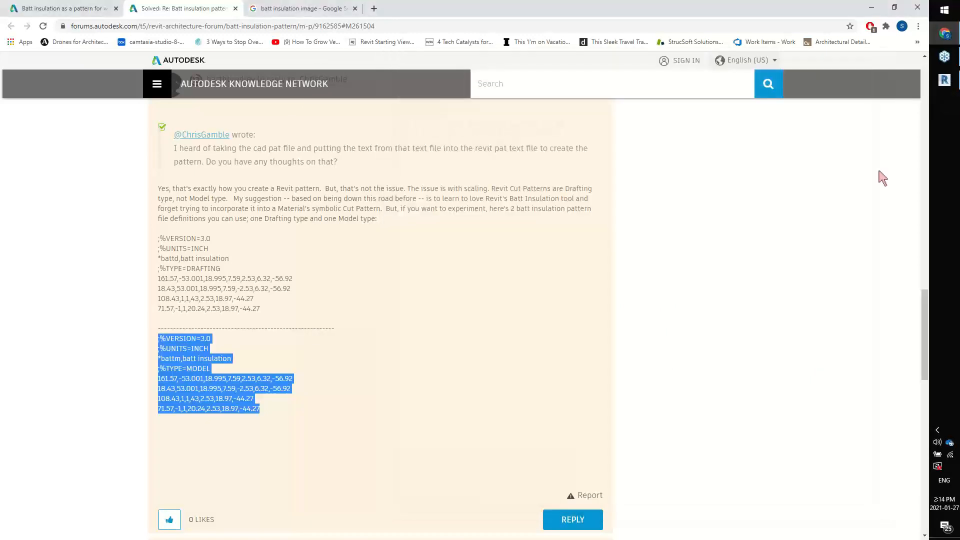
Switch to Revit and open the Batt Insulation structural material from the type properties of a BIMSF-Foam column in the exterior wall
left_click(943, 80)
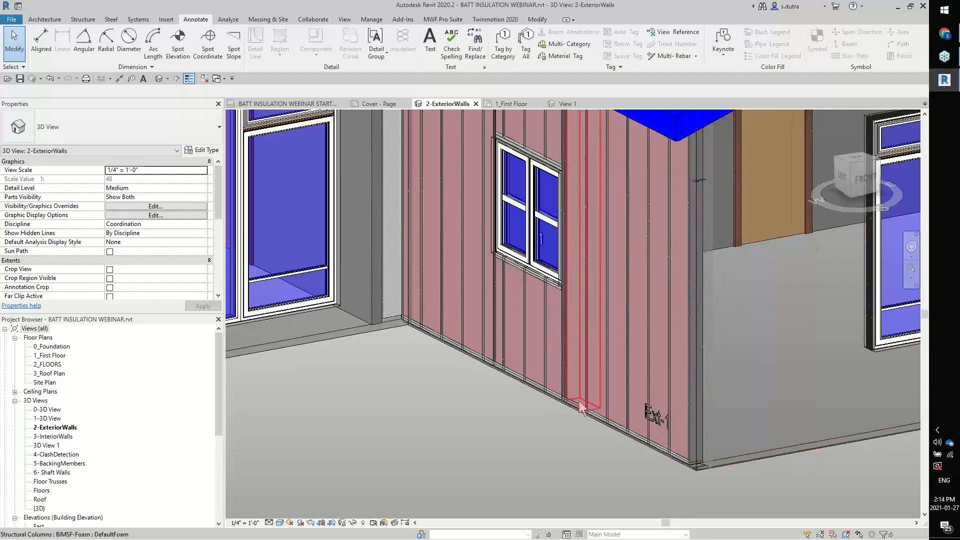
left_click(536, 427)
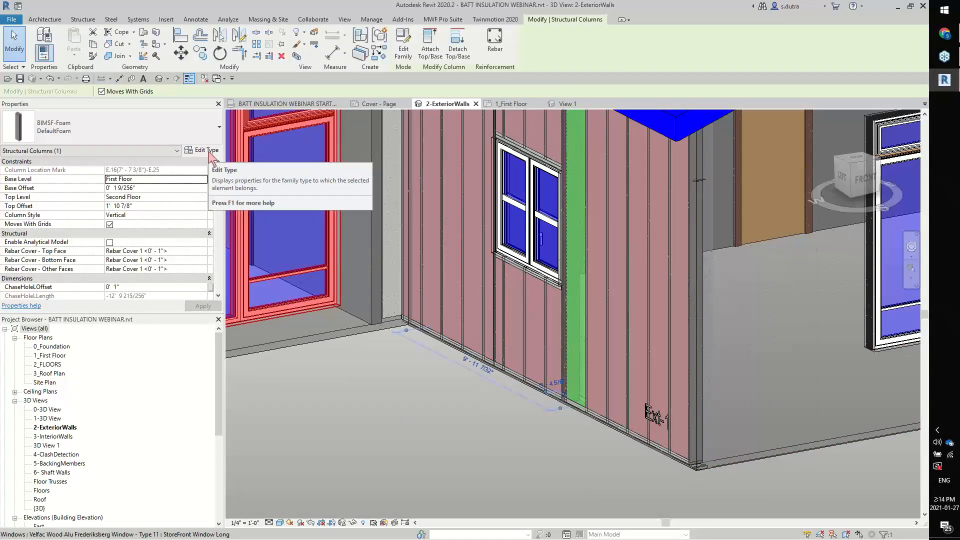
left_click(208, 151)
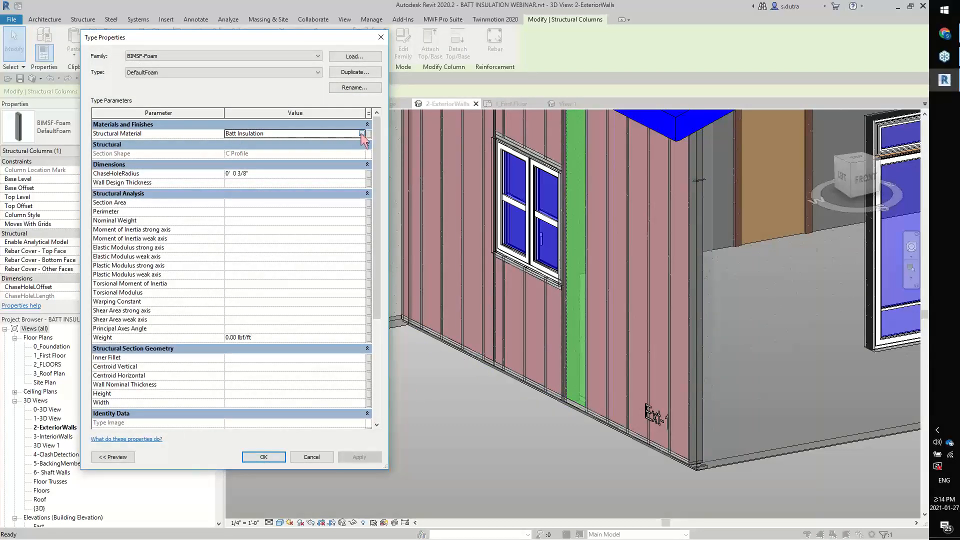
left_click(361, 134)
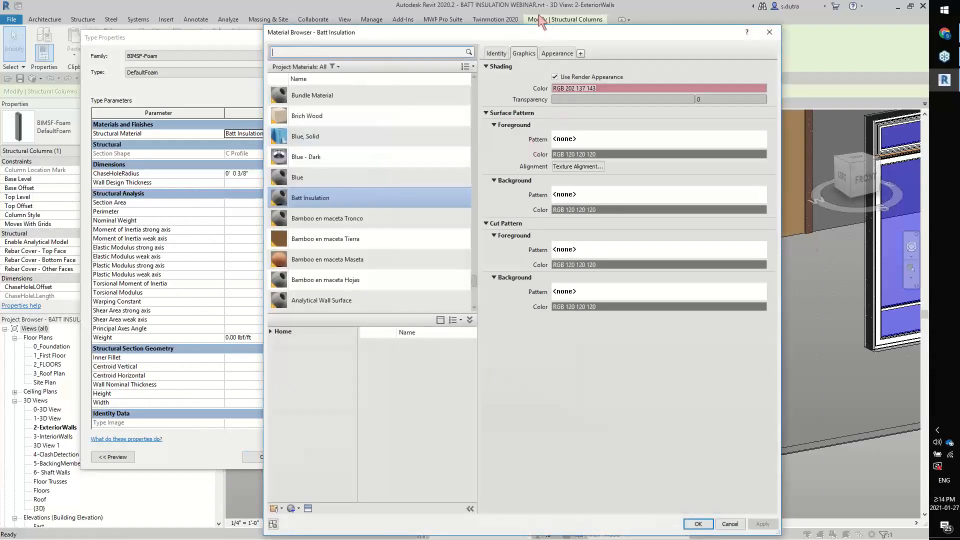
left_click_drag(518, 32, 368, 23)
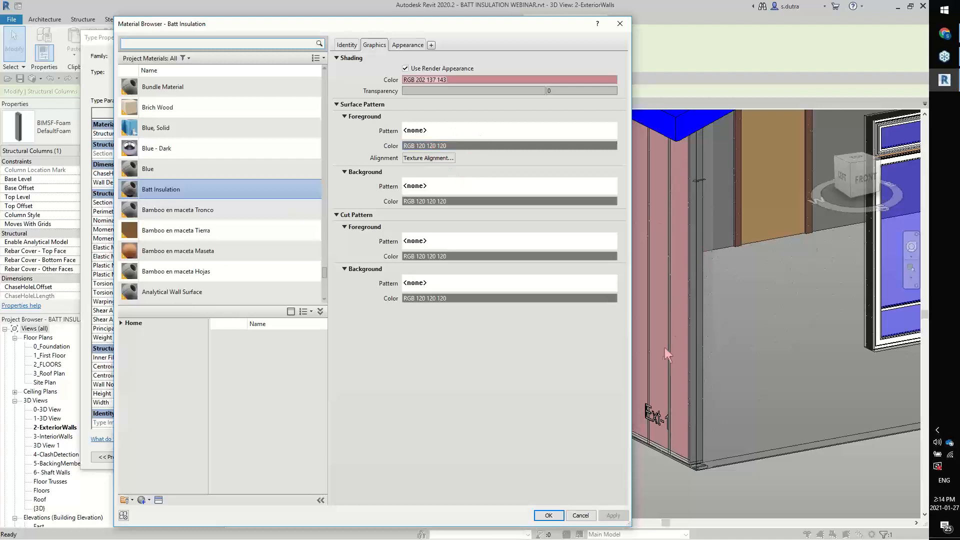
Create a custom model pattern from Model Batt Insulation.pat at import scale .25 and assign it as the material's surface foreground pattern
left_click(509, 134)
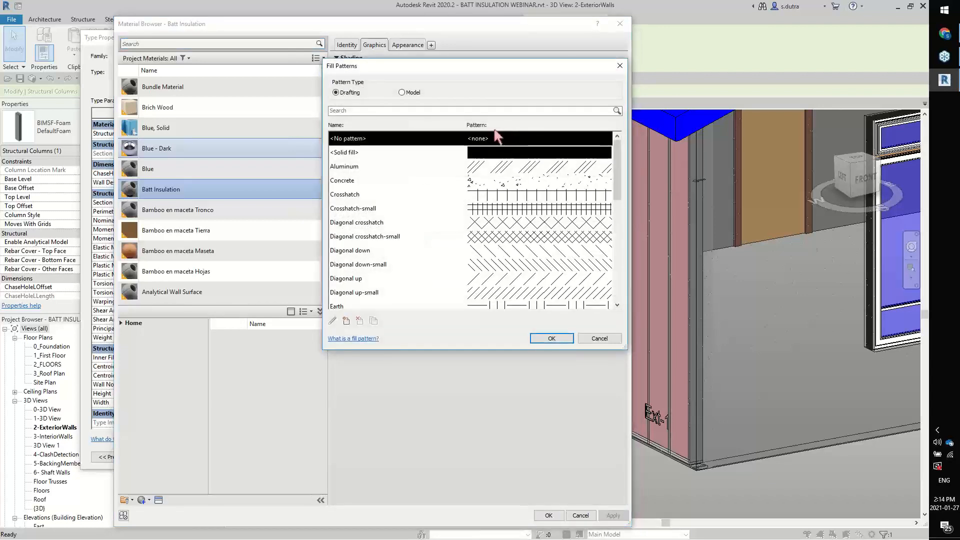
left_click(402, 93)
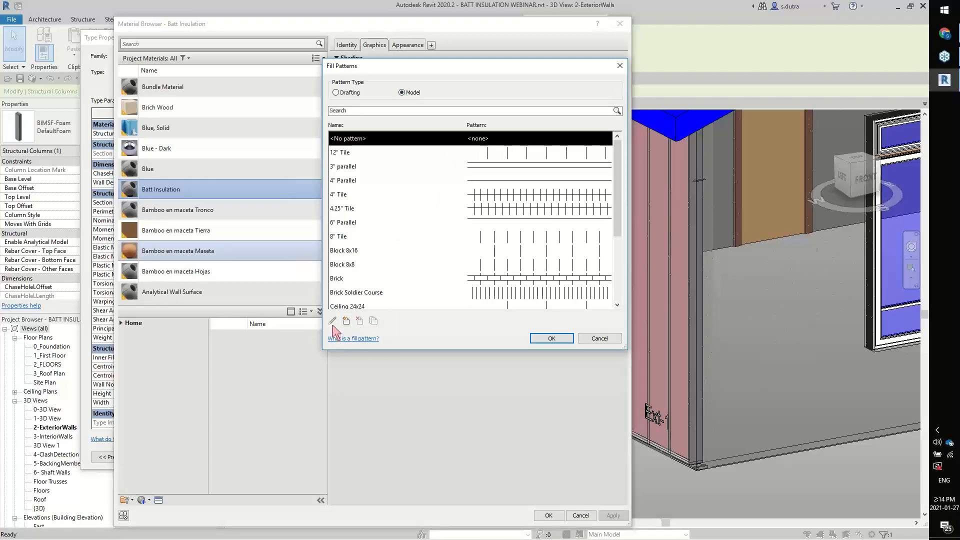
left_click_drag(617, 199, 622, 248)
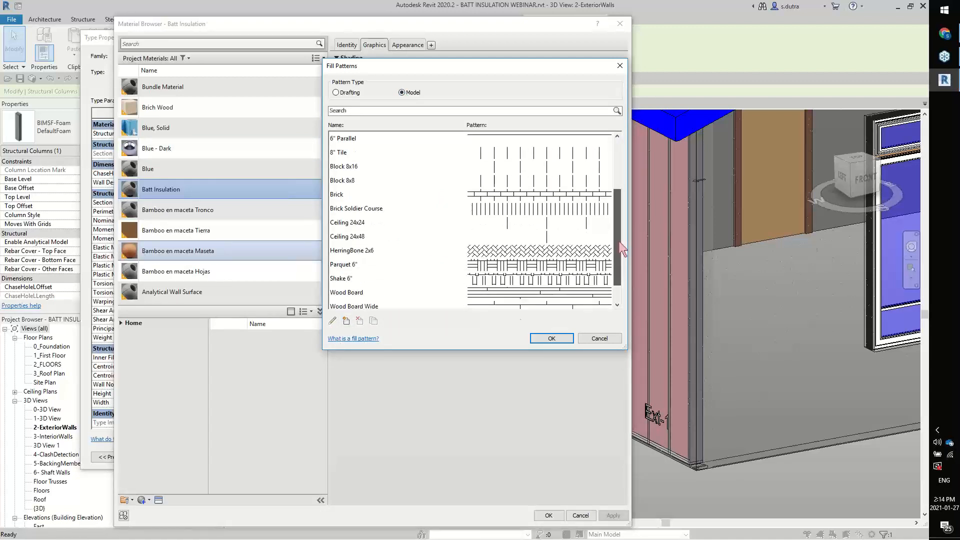
left_click(346, 321)
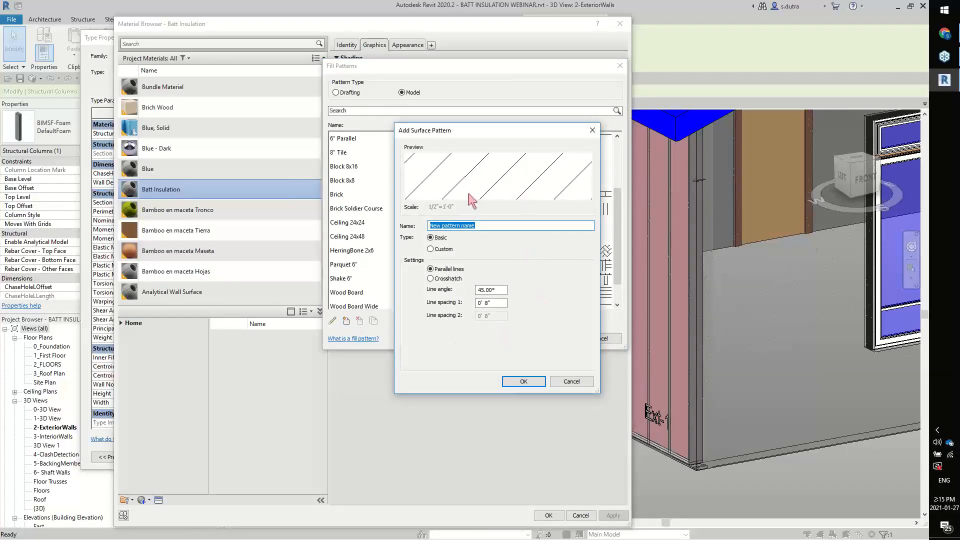
left_click(431, 249)
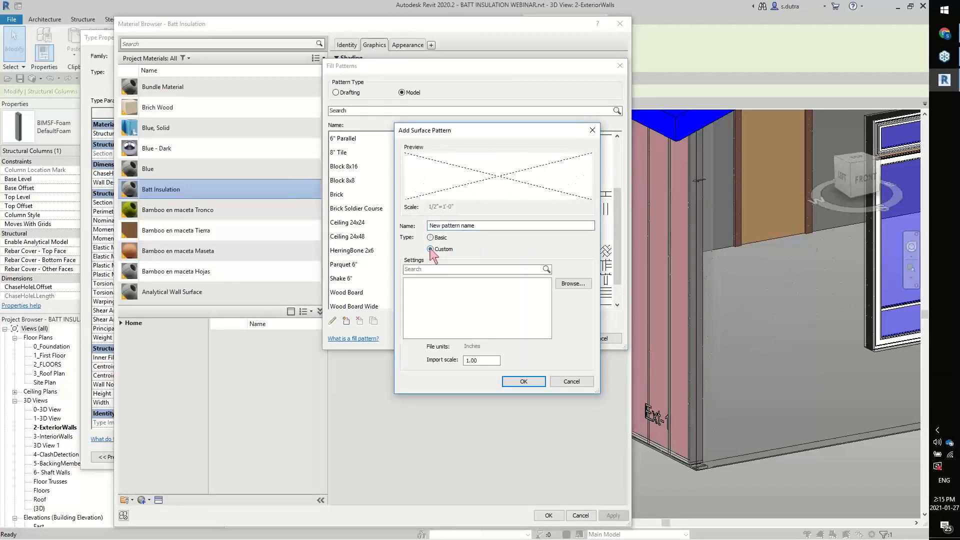
left_click(573, 287)
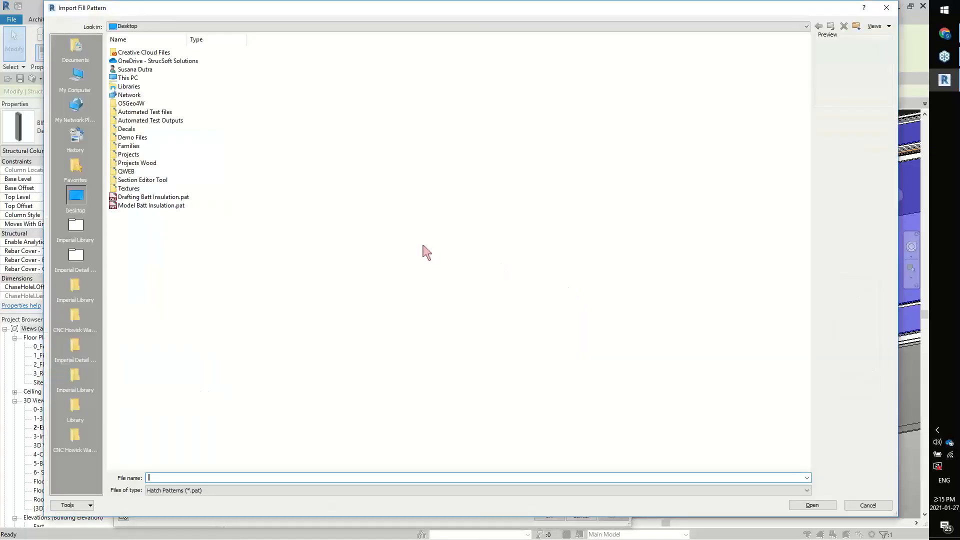
double_click(180, 206)
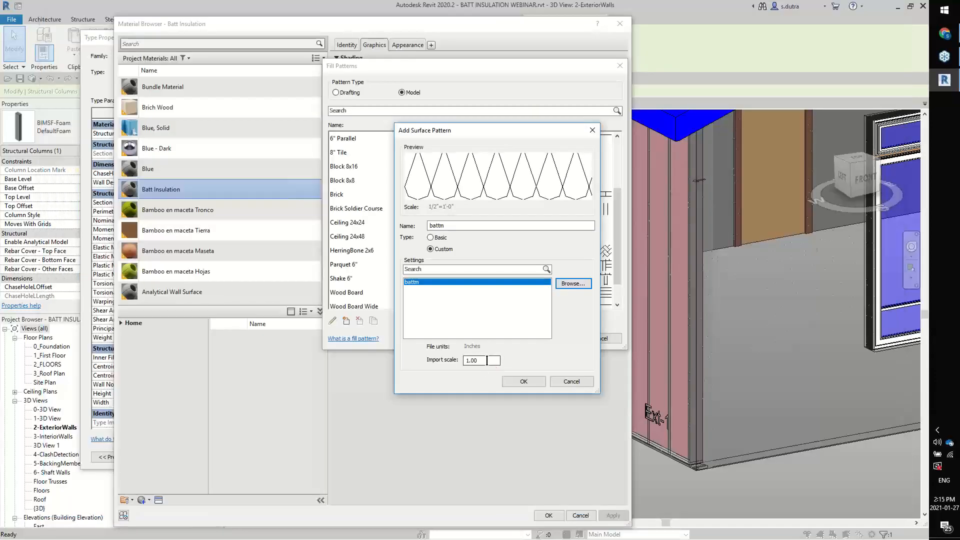
type(".25")
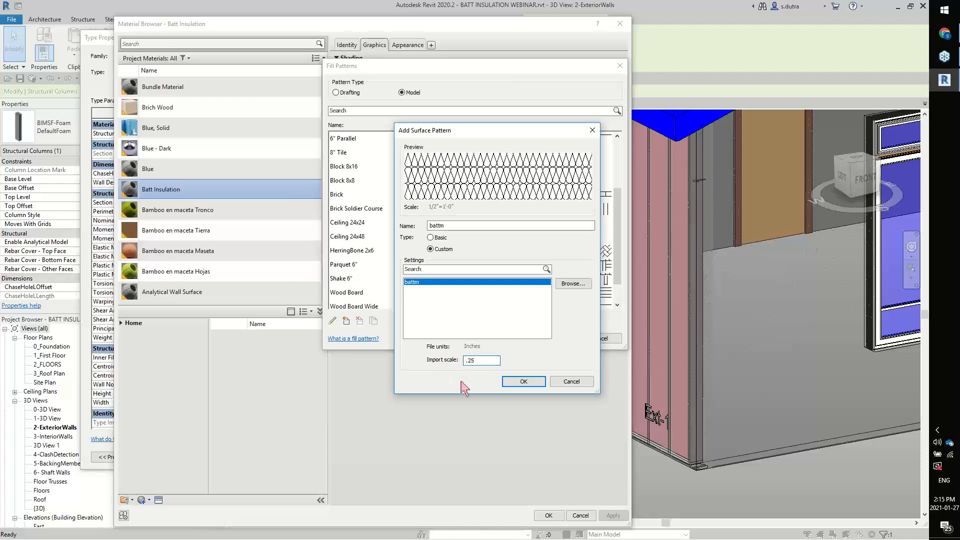
left_click(523, 381)
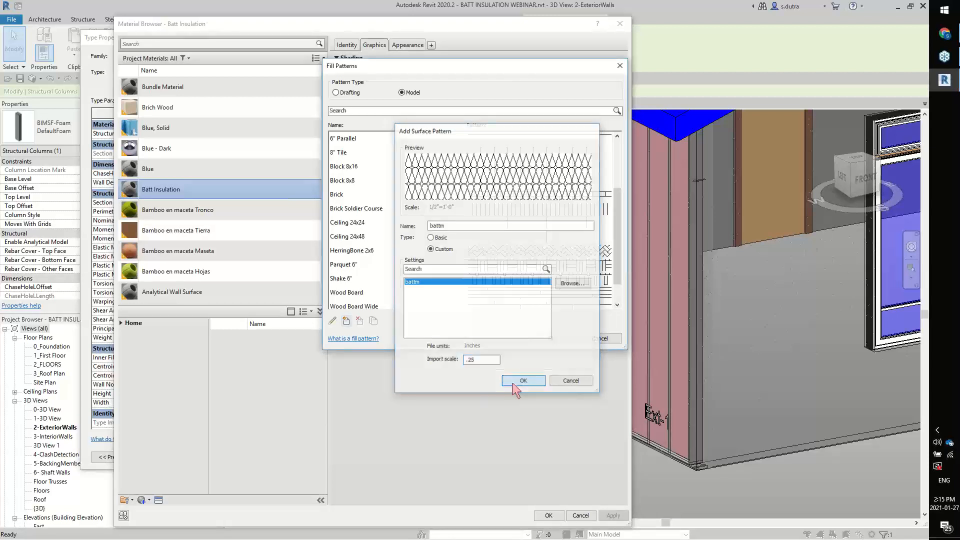
left_click(551, 339)
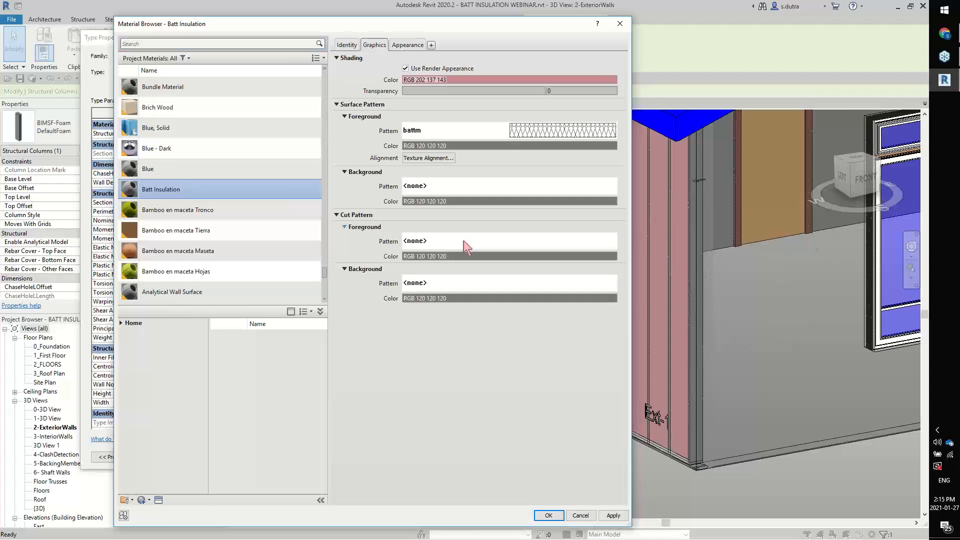
Start a new custom drafting pattern for the material's cut foreground and import Drafting Batt Insulation.pat into it
left_click(465, 241)
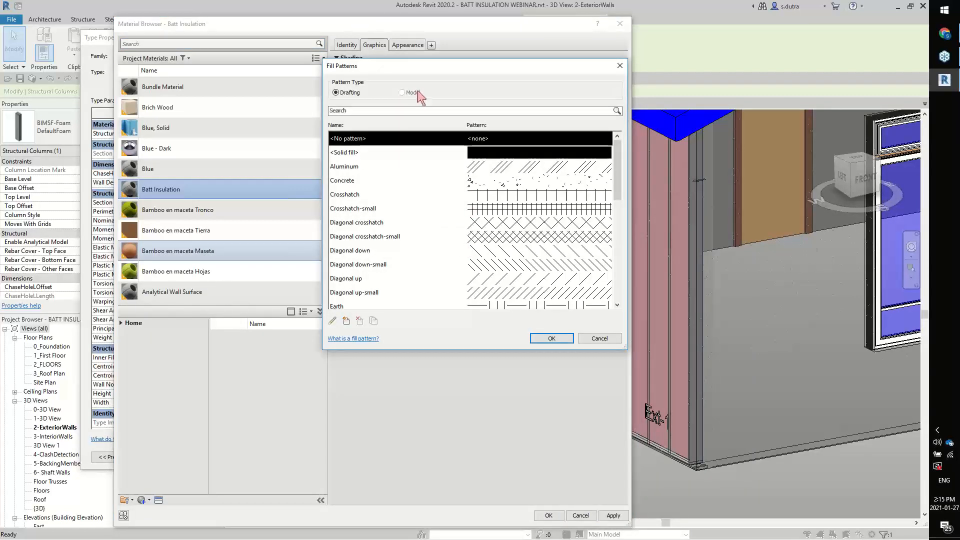
left_click(346, 320)
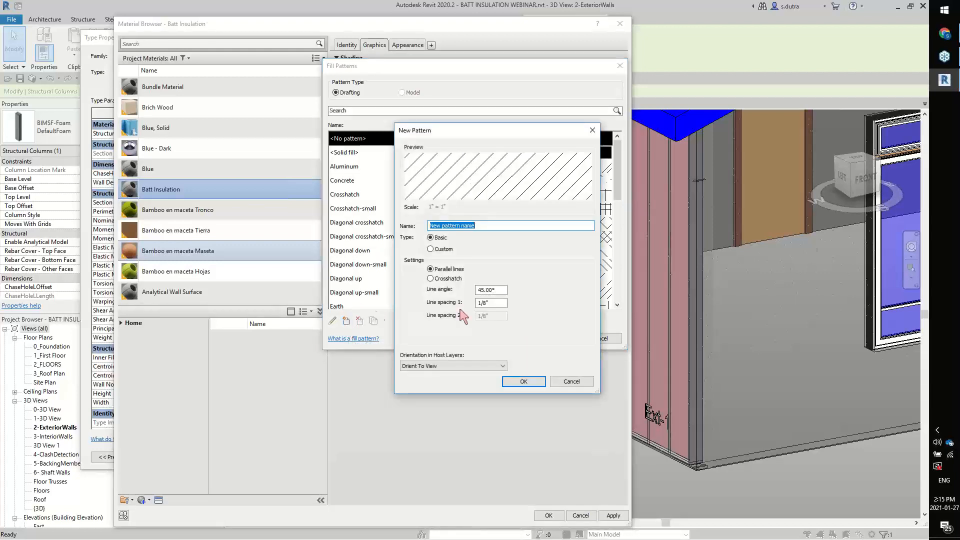
left_click(431, 249)
left_click(576, 285)
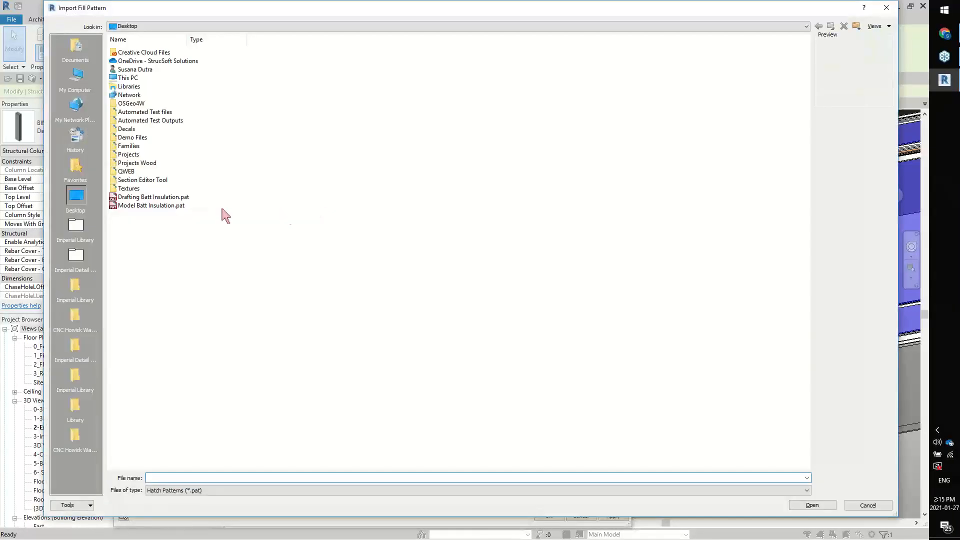
left_click(199, 200)
left_click(812, 505)
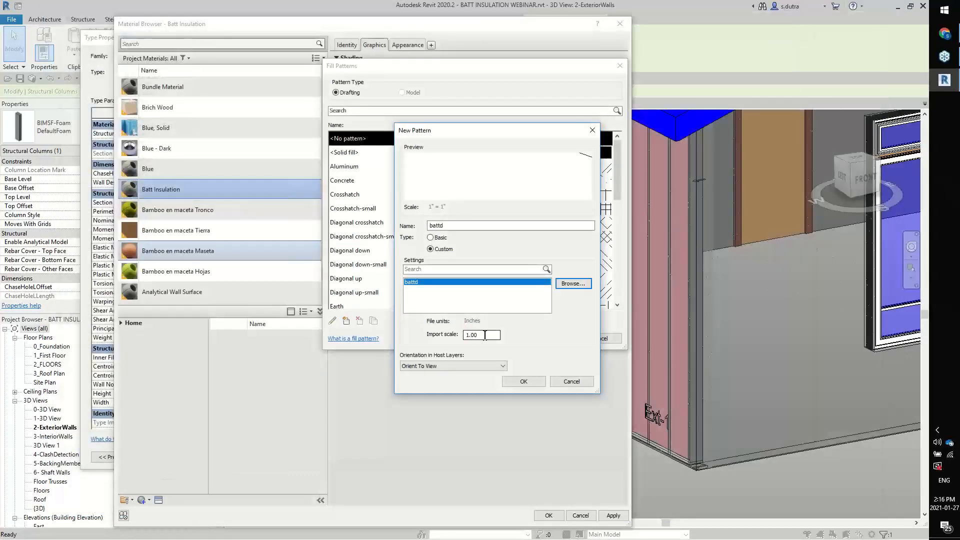
Set the drafting pattern's import scale to .002, assign it as the cut foreground pattern, and apply the material to the foam type
left_click_drag(486, 335, 460, 337)
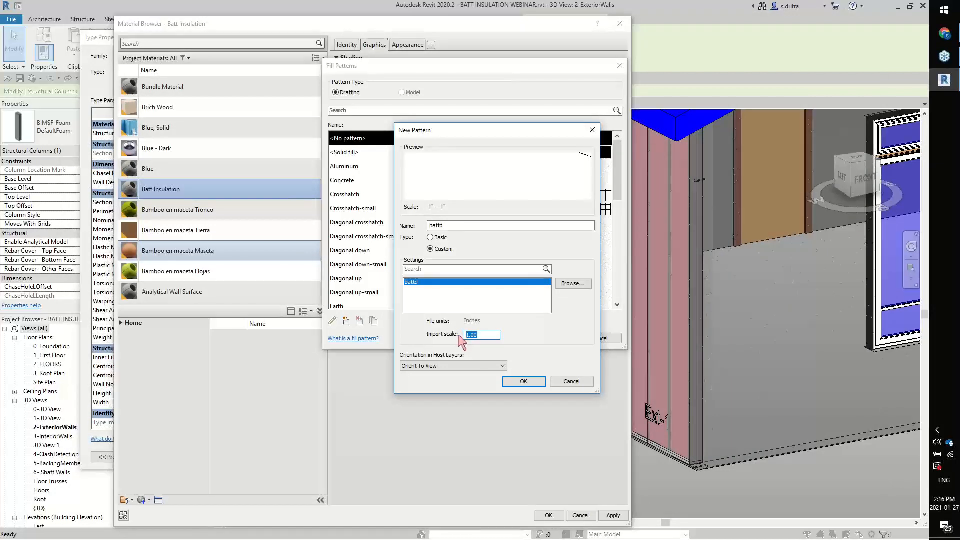
type(".")
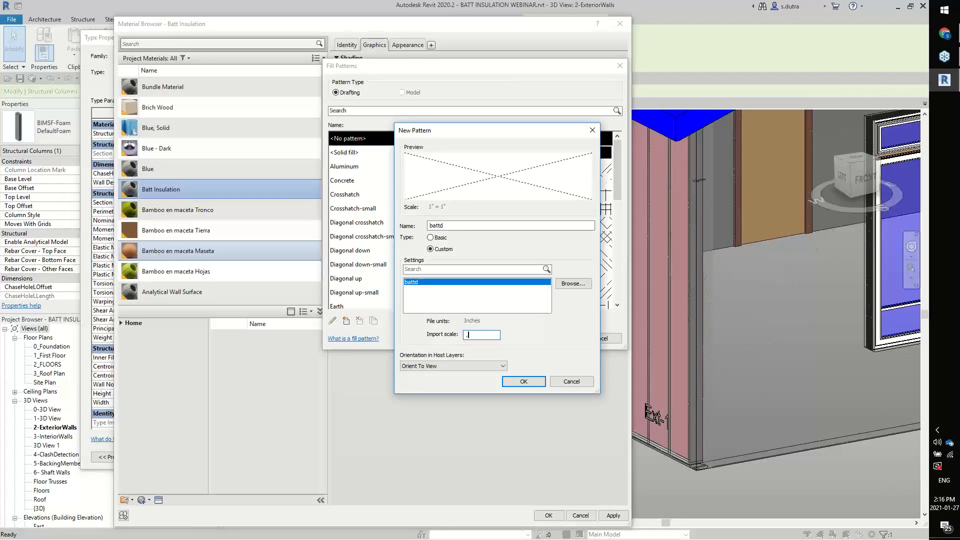
type("002")
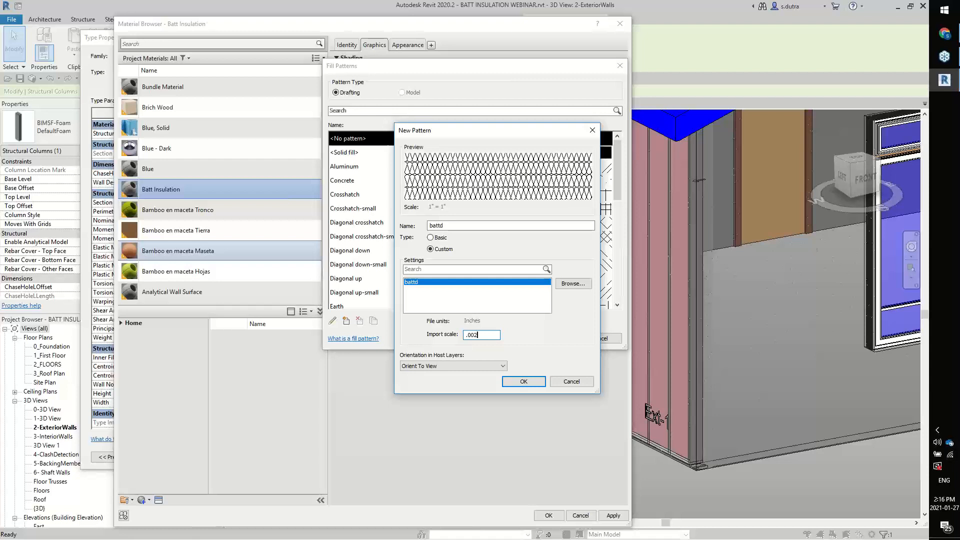
left_click(531, 382)
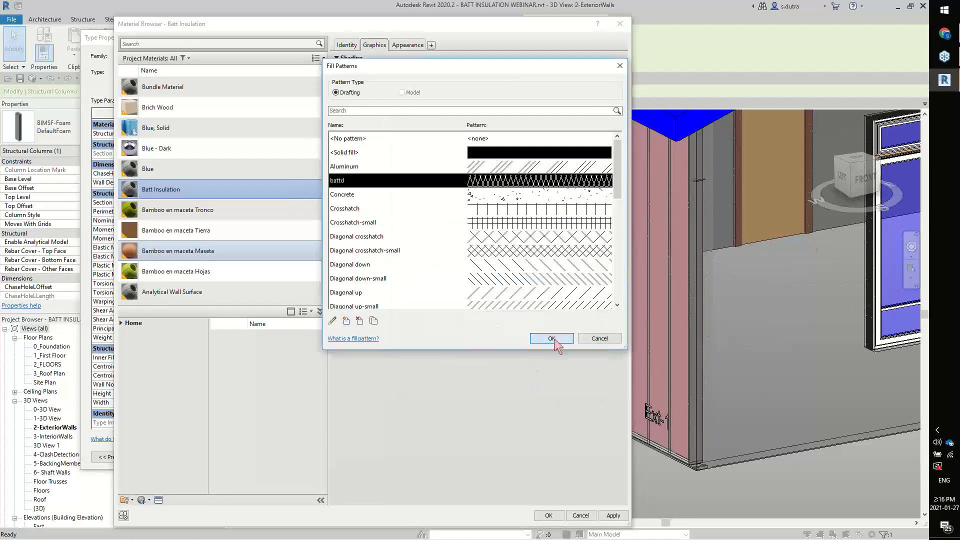
left_click(551, 338)
left_click(542, 513)
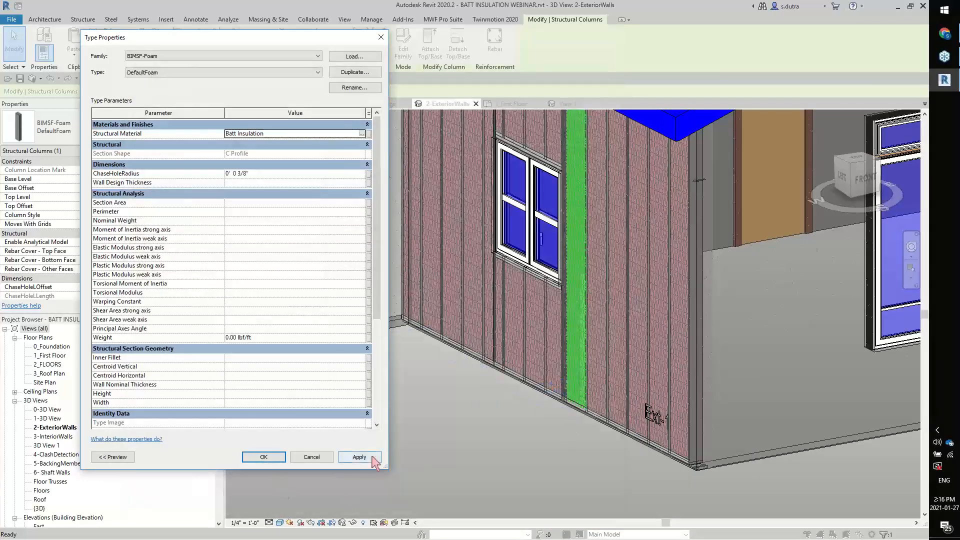
key("Return")
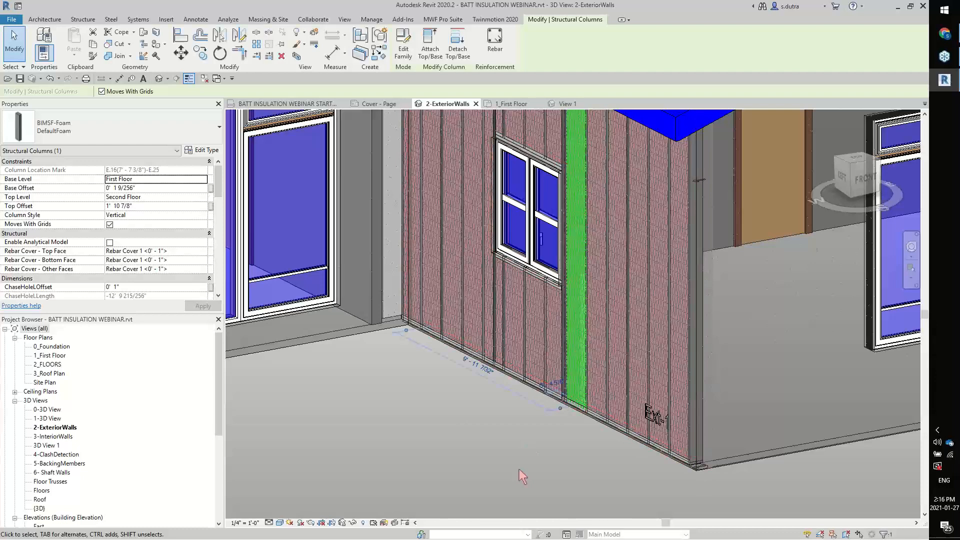
Temporarily isolate the selected foam column in 2-ExteriorWalls and examine its surface pattern from several sides
key("h")
key("i")
middle_click_drag(467, 383, 496, 400, "shift")
scroll(496, 400, "down", 2)
scroll(734, 351, "up", 2)
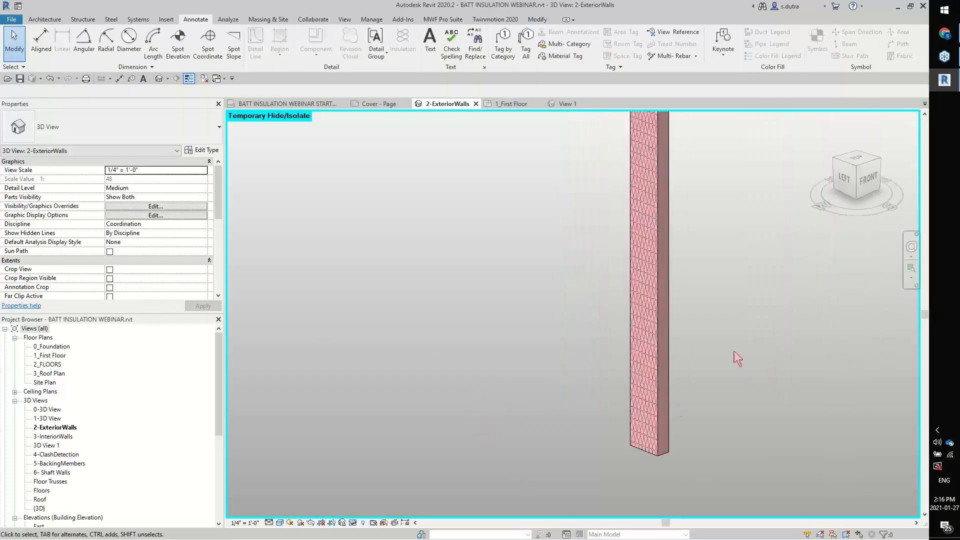
left_click(528, 357)
middle_click_drag(538, 368, 704, 383, "shift")
left_click(699, 376)
scroll(698, 375, "up", 2)
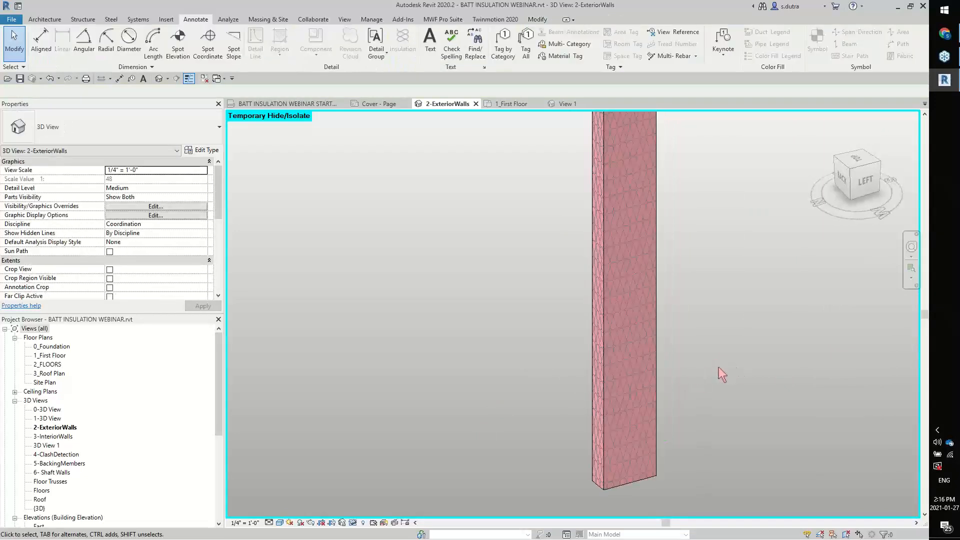
left_click(661, 371)
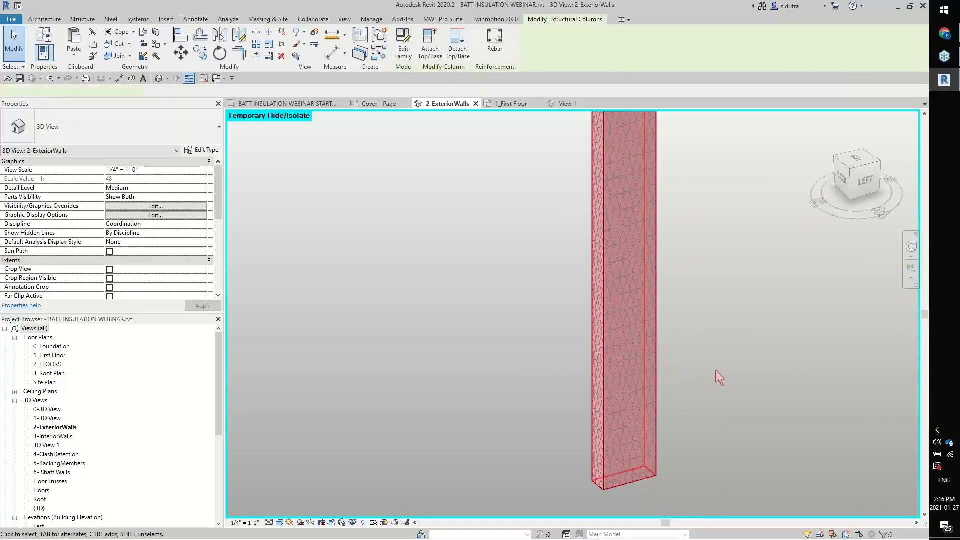
middle_click_drag(657, 382, 574, 385, "shift")
Delete the insulation batting detail line from the wall in the 1_First Floor plan
left_click(510, 104)
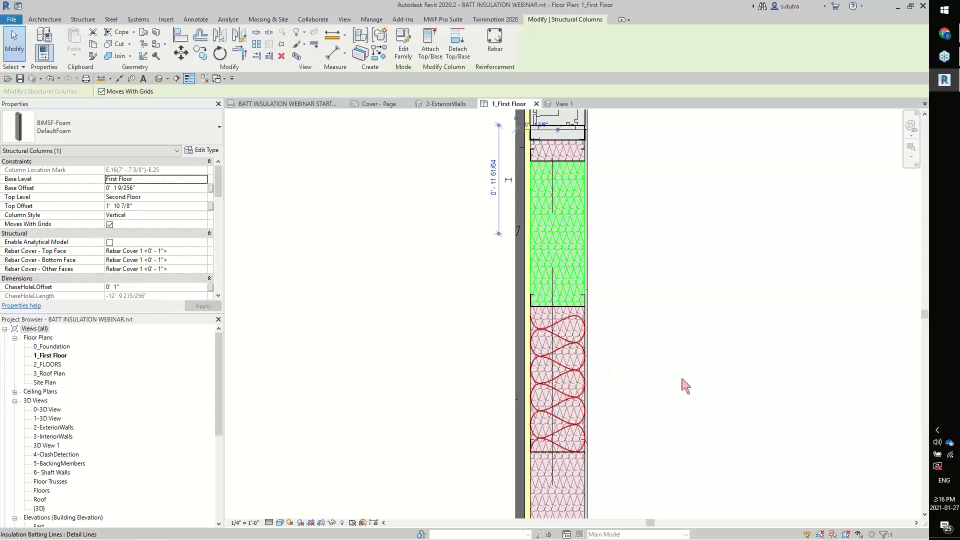
key("Delete")
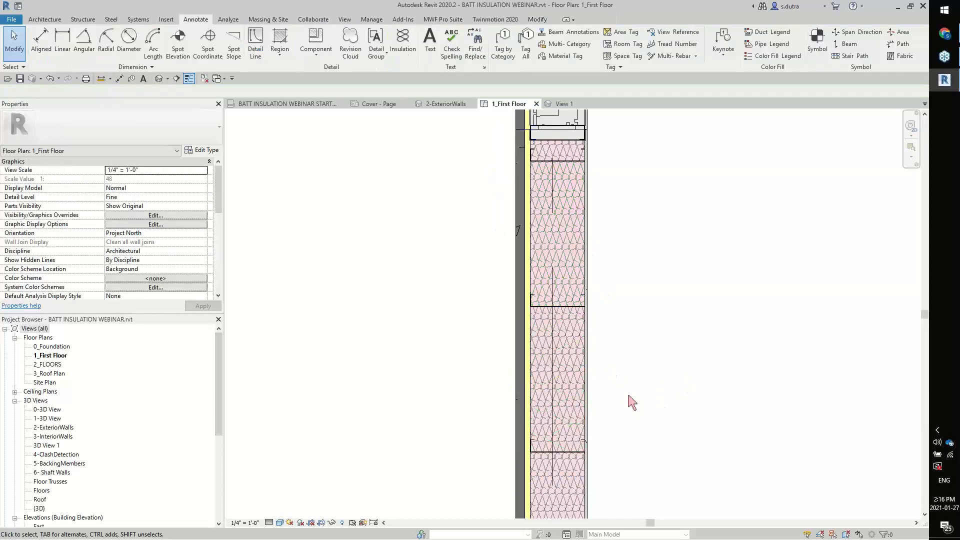
scroll(635, 302, "down", 2)
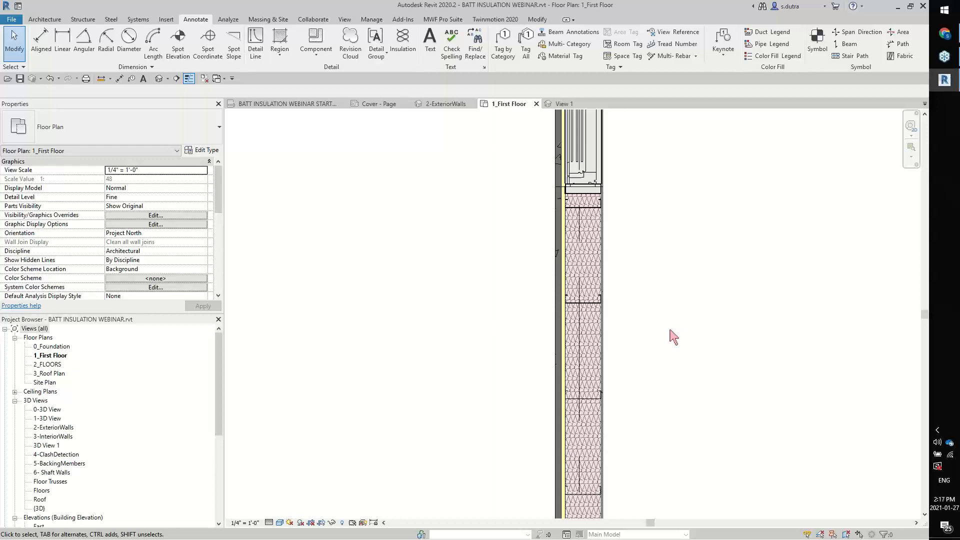
Select a steel stud in the Ext-1 wall and open that wall panel's MWF properties
scroll(669, 330, "down", 1)
middle_click_drag(694, 379, 580, 282)
scroll(579, 283, "down", 1)
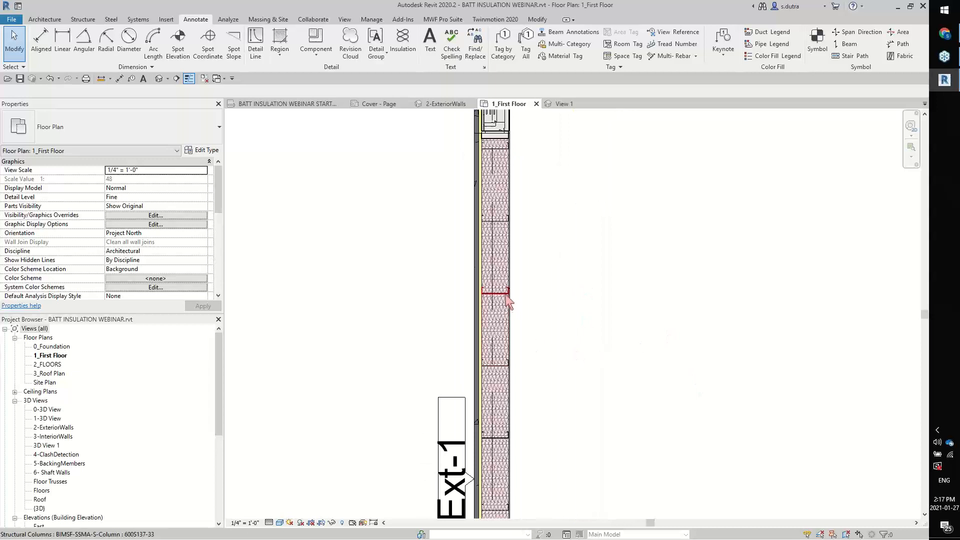
left_click(506, 294)
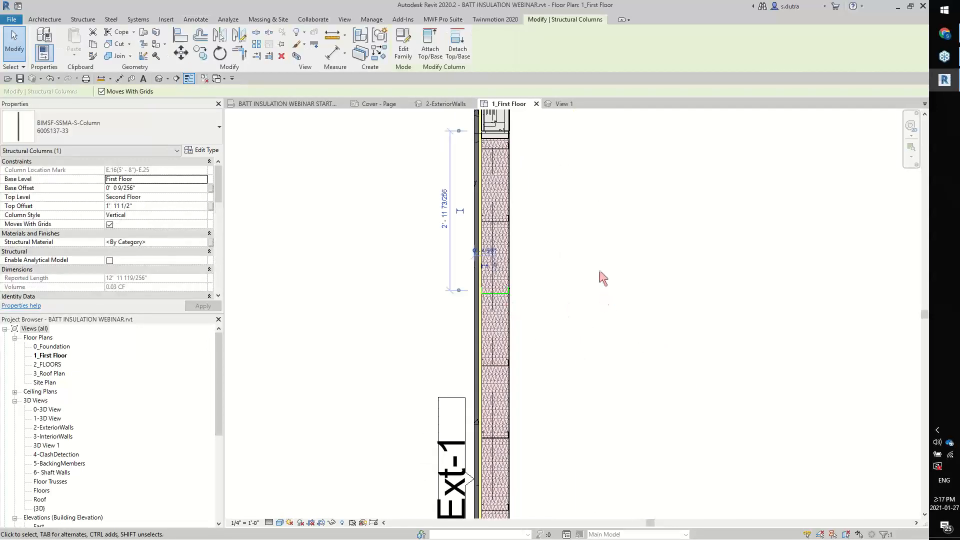
left_click(442, 19)
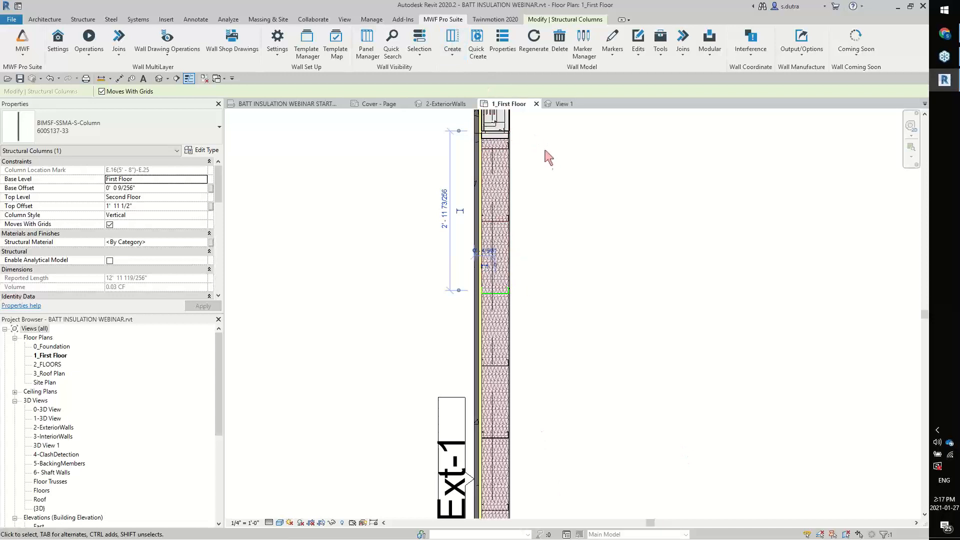
middle_click_drag(581, 258, 503, 129)
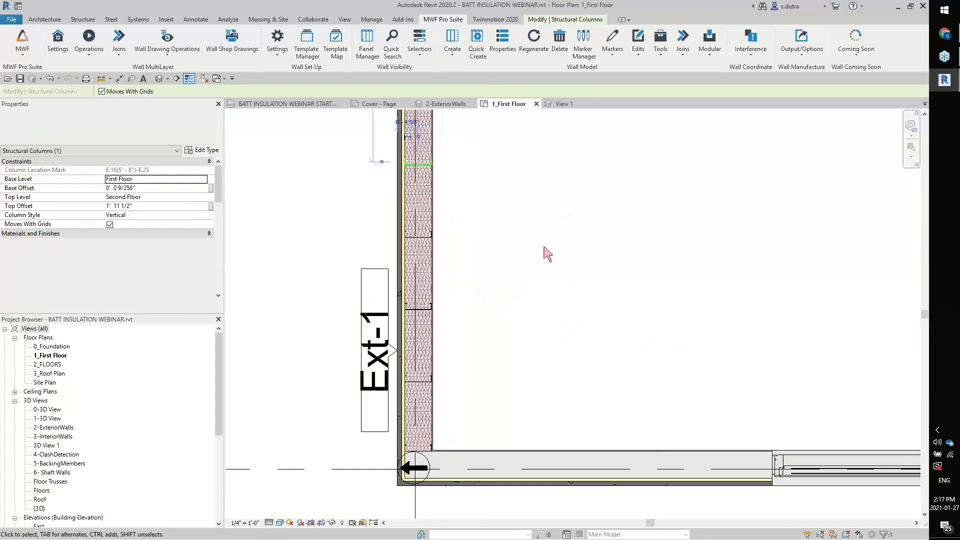
middle_click_drag(569, 302, 579, 318)
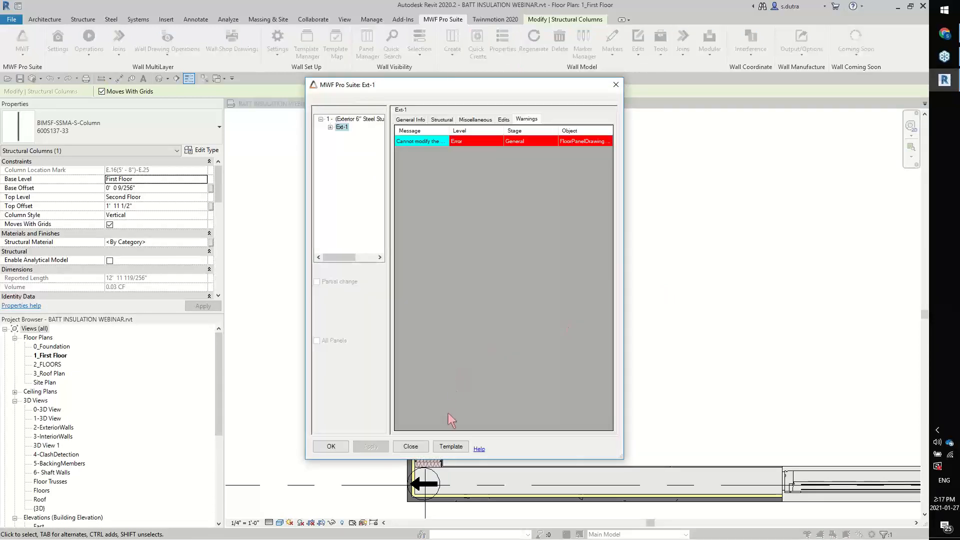
Update the project template 6 inch ExtWall-16 On Center Spacing in DemoFolder with the Ext-1 panel's settings, and accept the panel properties
left_click(450, 446)
left_click(418, 152)
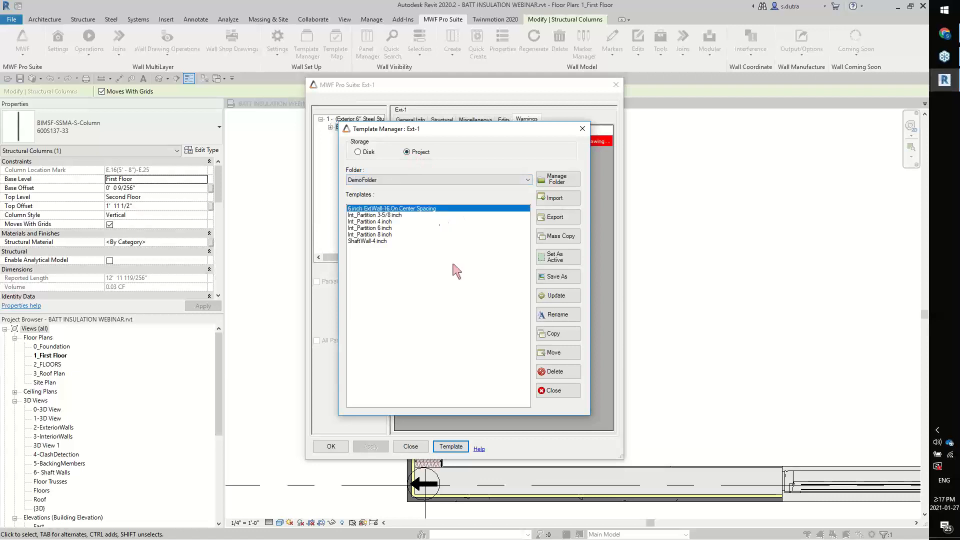
left_click(557, 294)
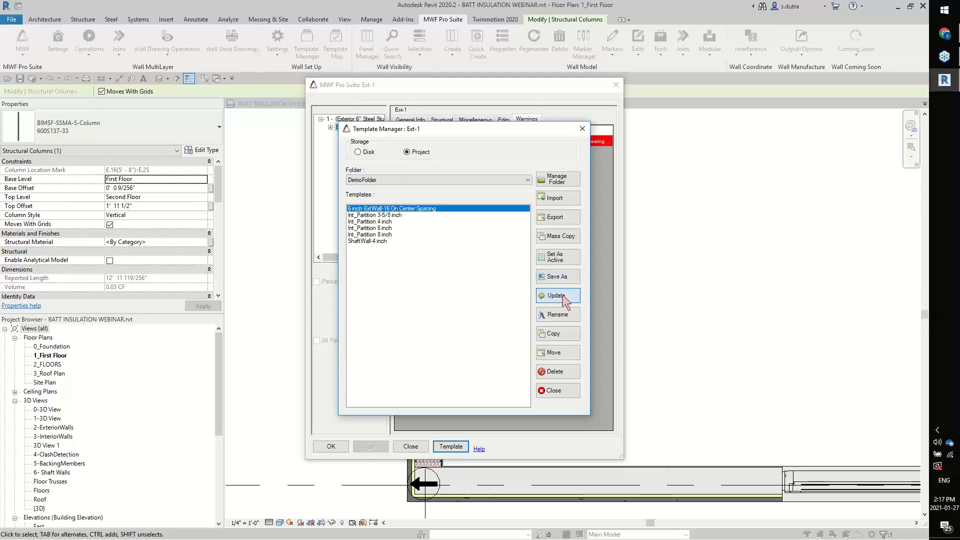
left_click(470, 292)
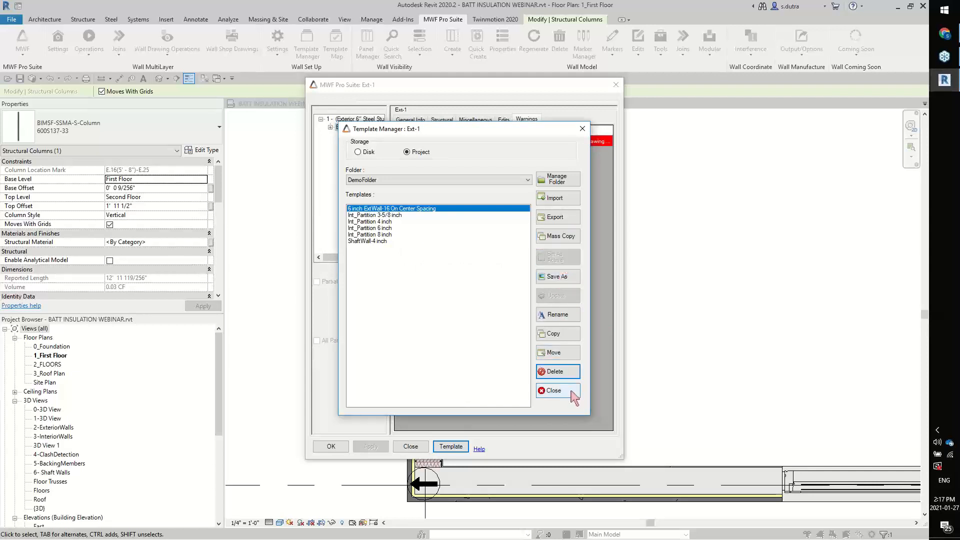
left_click(552, 390)
left_click(331, 446)
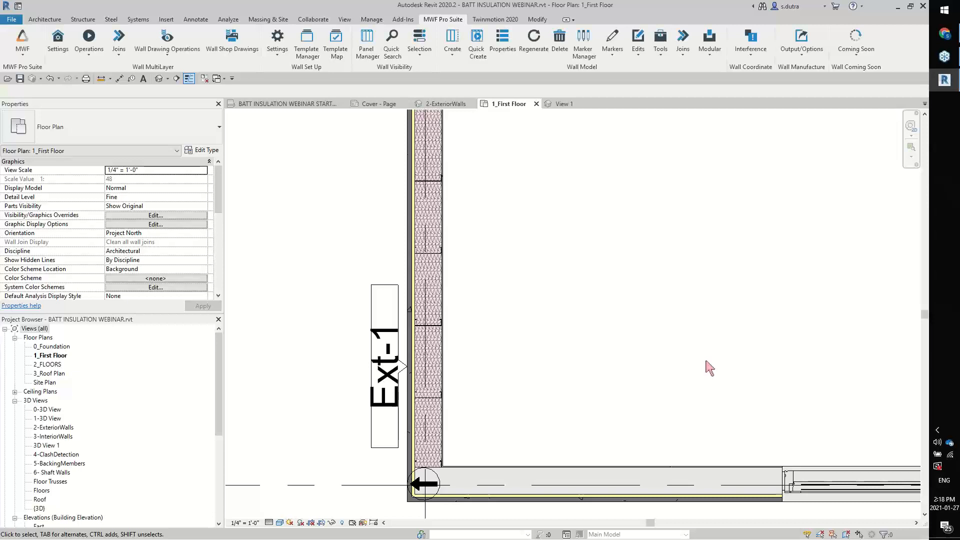
Create a new material takeoff for the Structural Columns category named Batt Insulation Master BOM
middle_click_drag(612, 317, 760, 344)
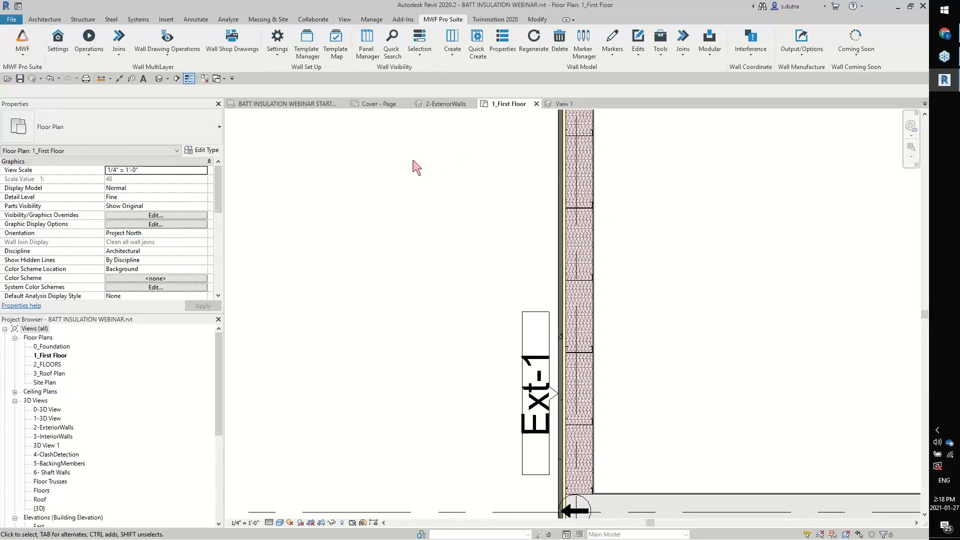
left_click(344, 19)
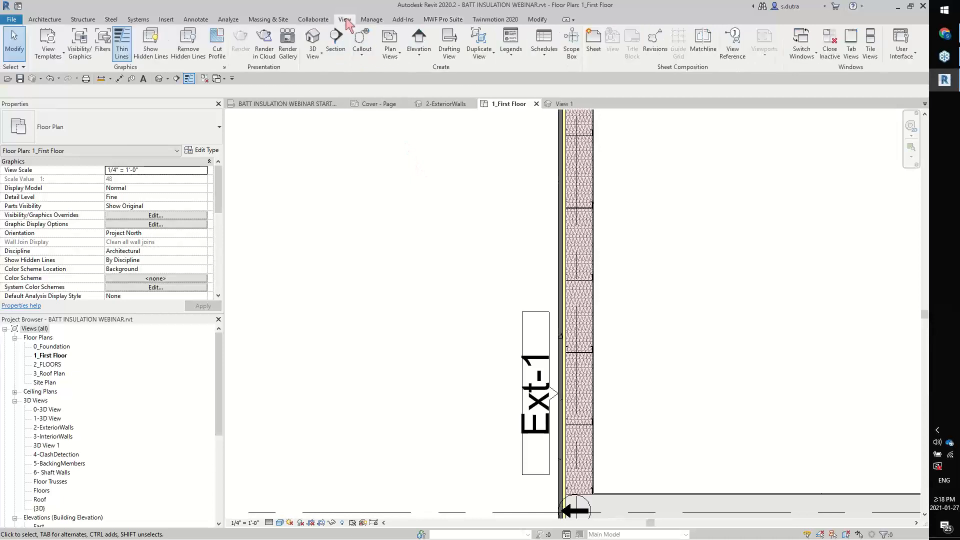
left_click(544, 48)
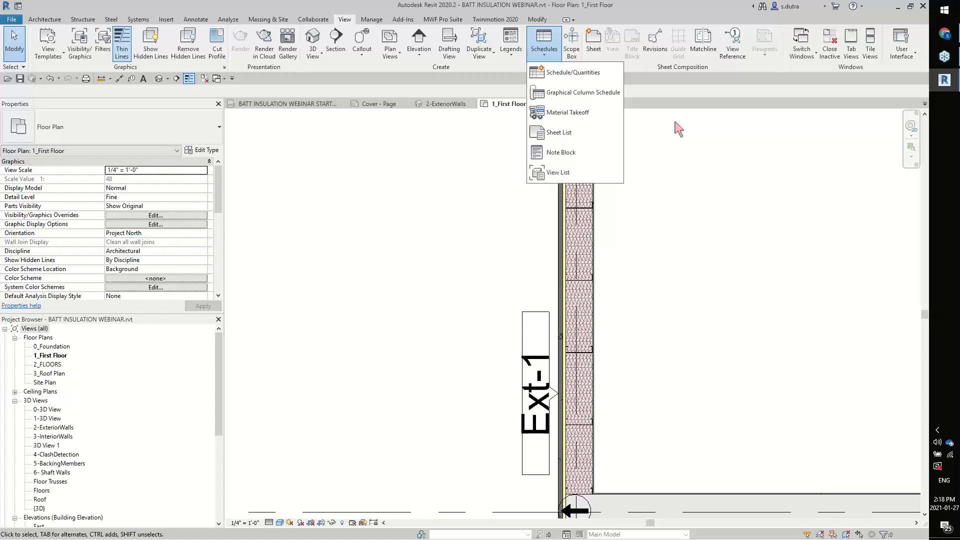
left_click(597, 116)
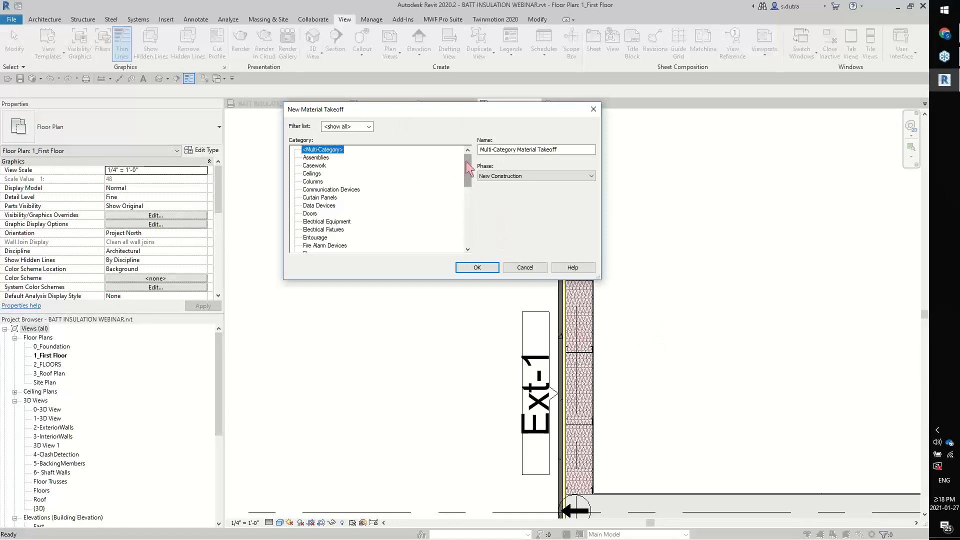
left_click_drag(469, 174, 466, 226)
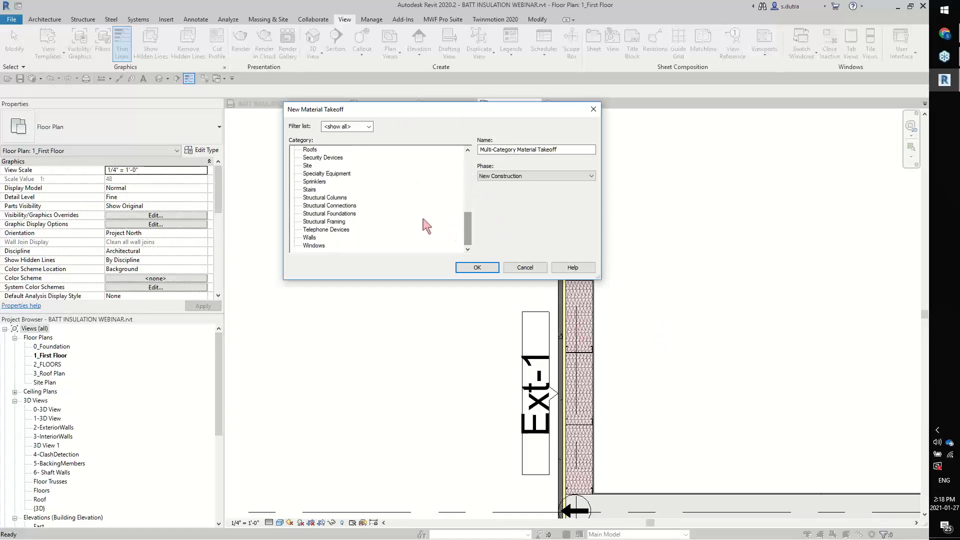
left_click(340, 197)
left_click_drag(594, 155, 479, 151)
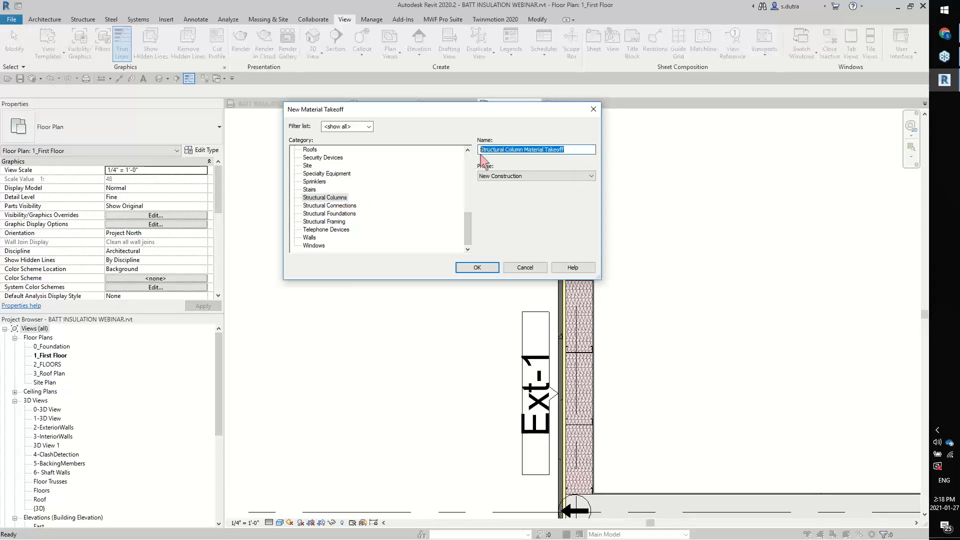
type("Batt Insulation Ma")
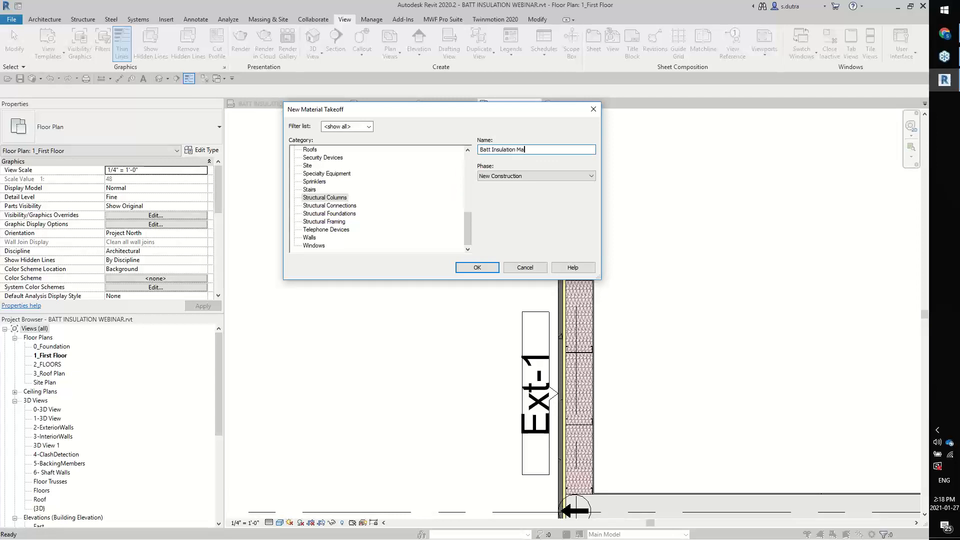
type("ster BOM")
left_click(491, 270)
Add Material: Name as the first scheduled field of the takeoff
left_click_drag(614, 109, 348, 89)
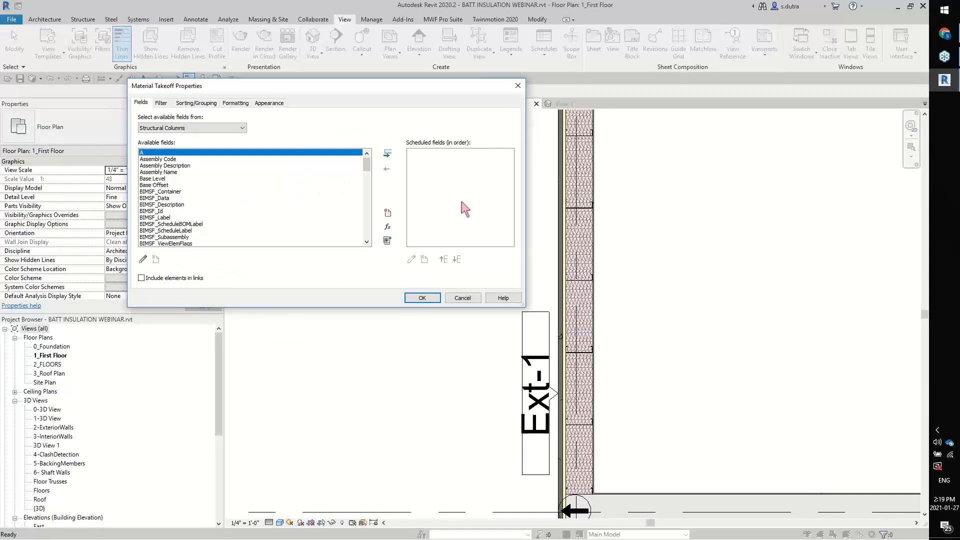
left_click_drag(370, 170, 366, 197)
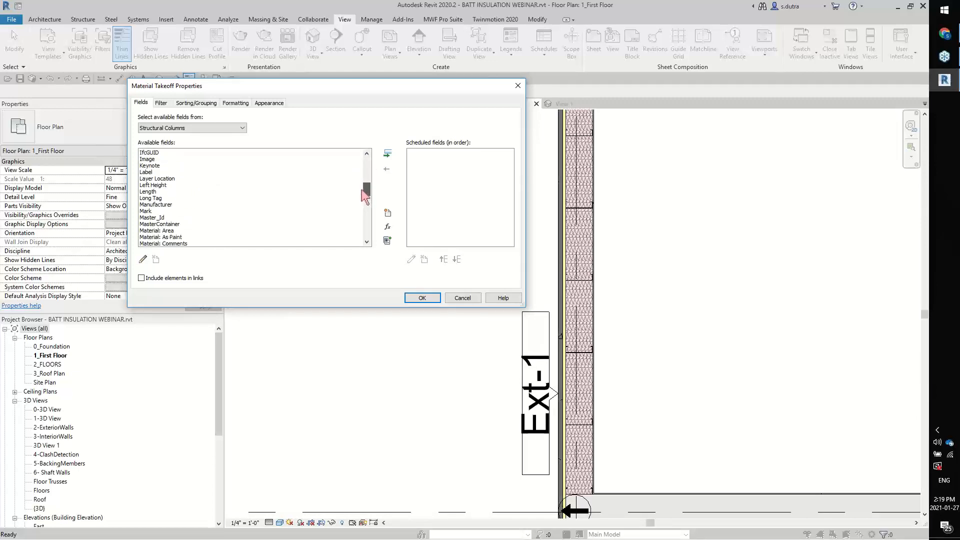
scroll(299, 223, "down", 3)
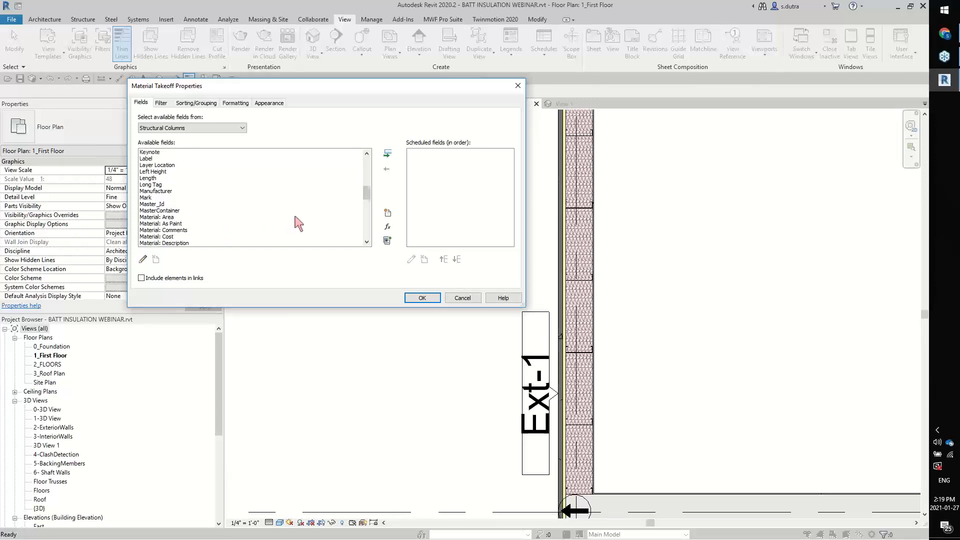
scroll(218, 239, "down", 1)
left_click(169, 224)
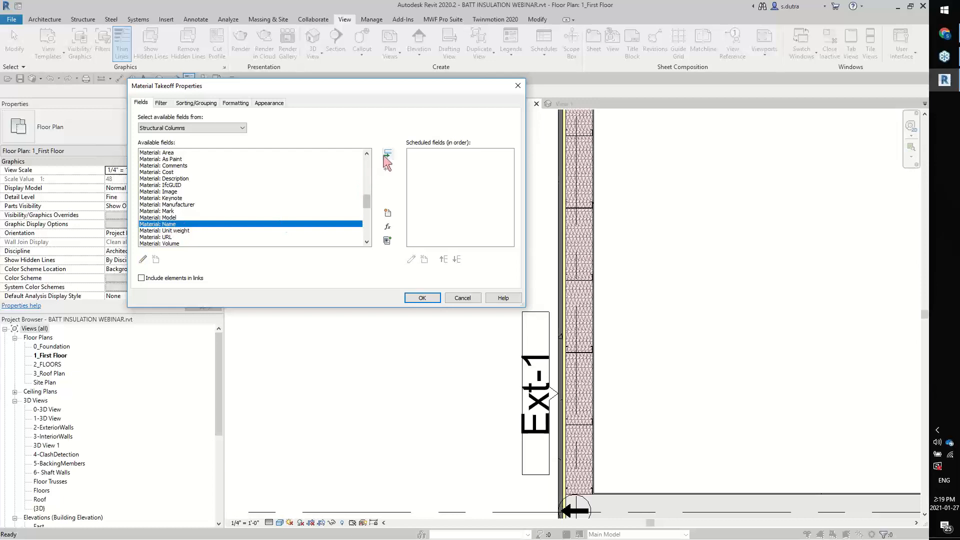
left_click(385, 155)
Add the Count and Material: Area fields after the material name and generate the takeoff schedule
left_click_drag(367, 210, 366, 188)
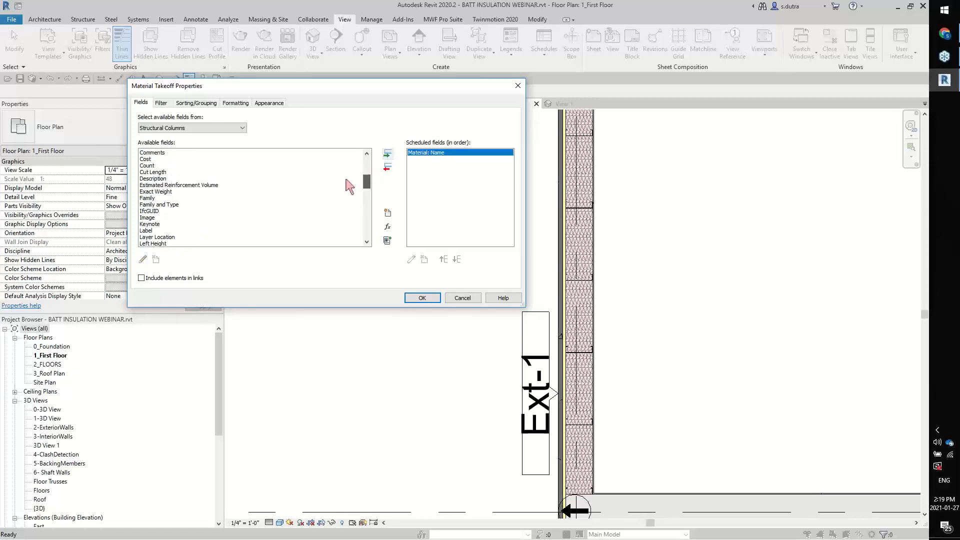
left_click(149, 166)
left_click(387, 154)
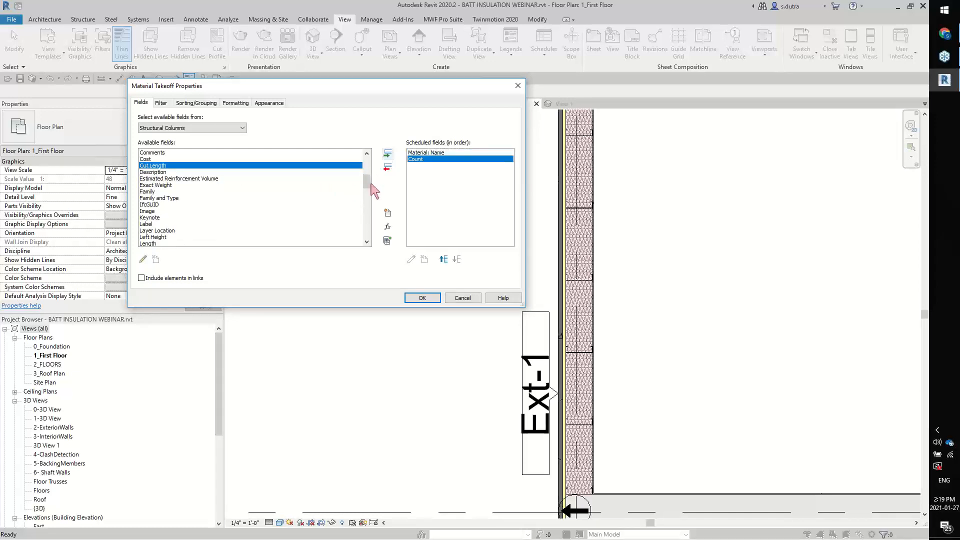
left_click_drag(364, 180, 364, 195)
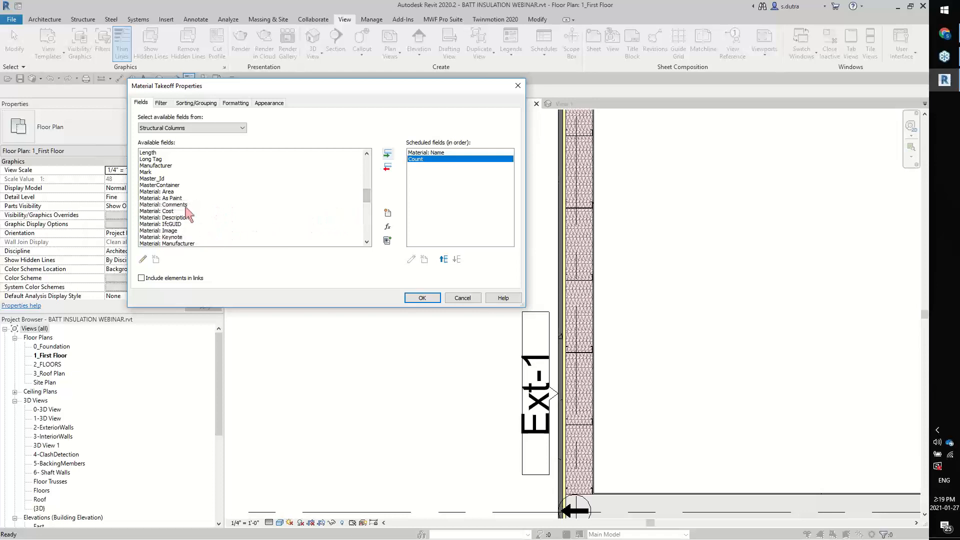
left_click(170, 192)
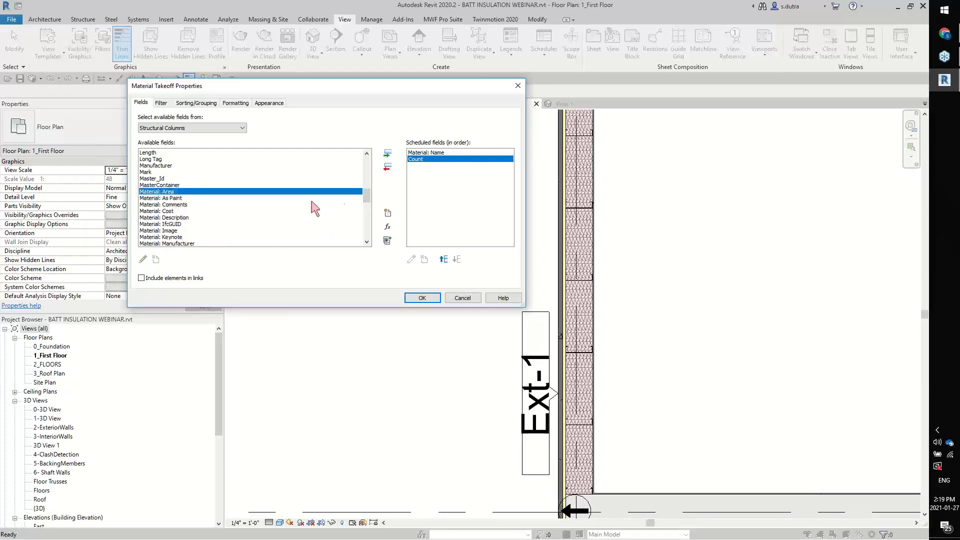
left_click(387, 154)
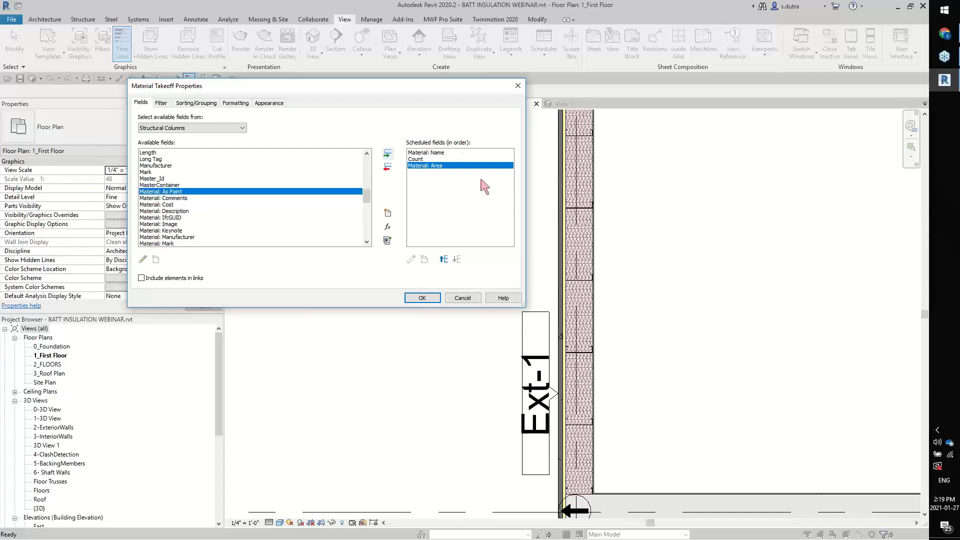
left_click(422, 299)
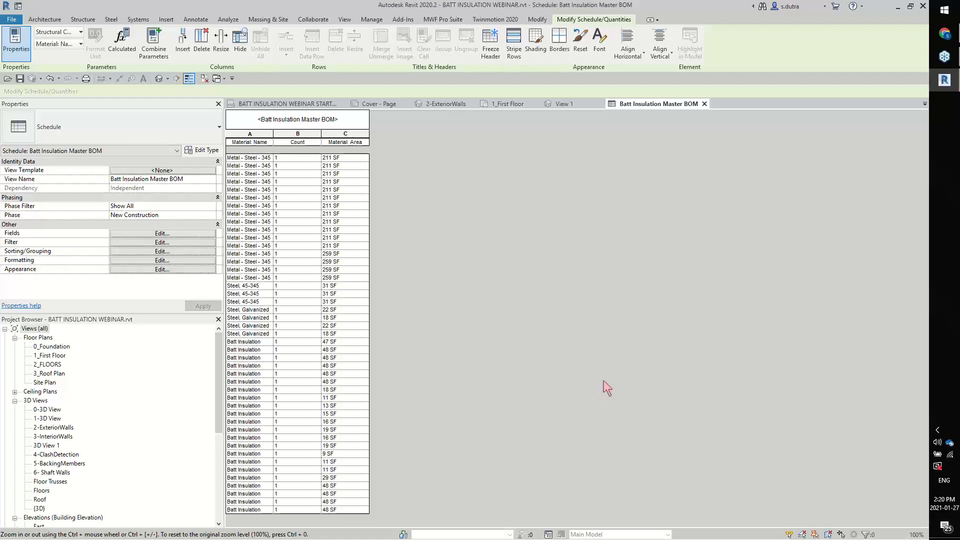
Filter the Batt Insulation Master BOM schedule so that Material: Name equals Batt Insulation
left_click(178, 243)
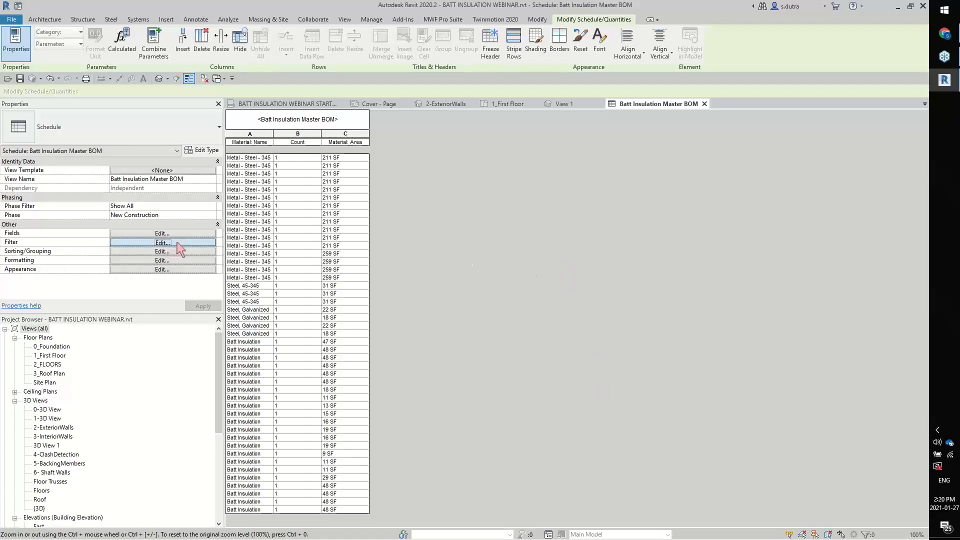
left_click_drag(315, 86, 587, 98)
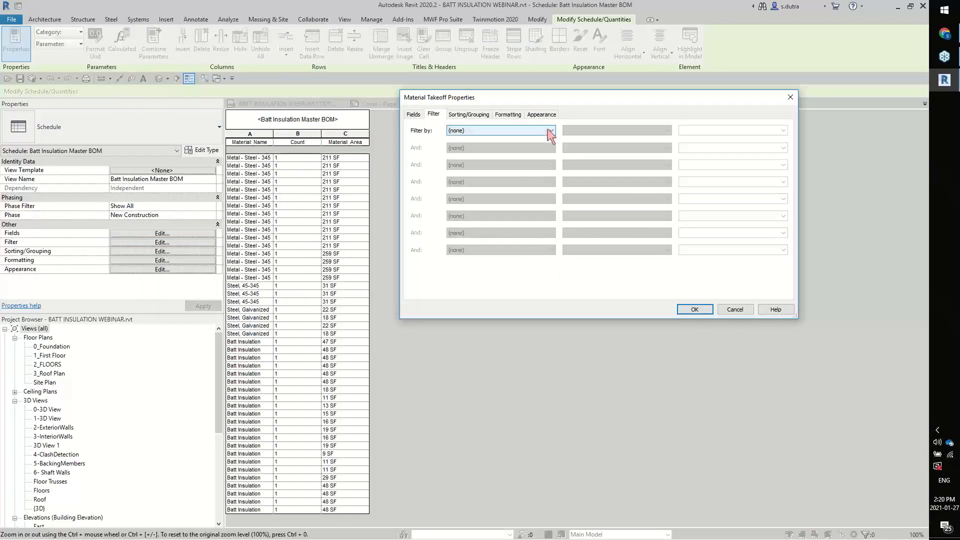
left_click(551, 131)
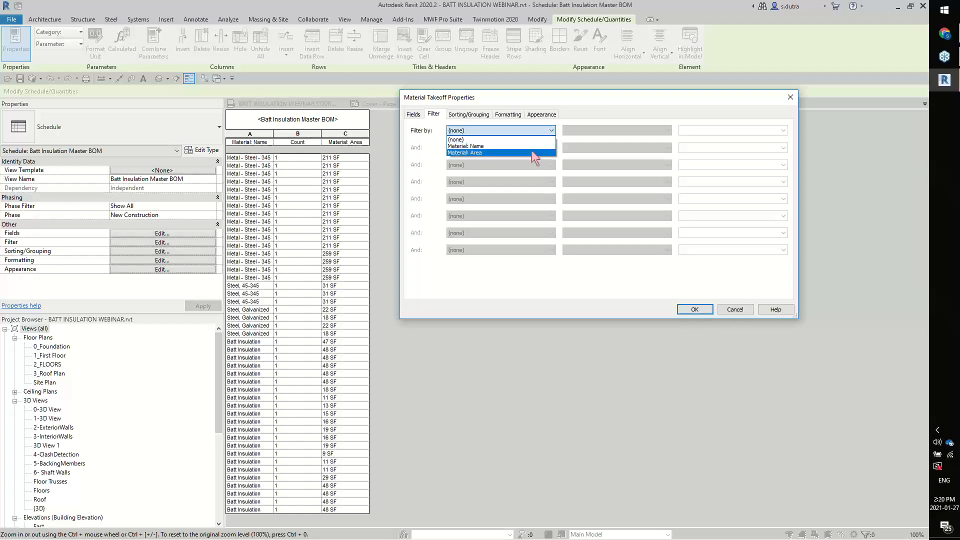
left_click(510, 146)
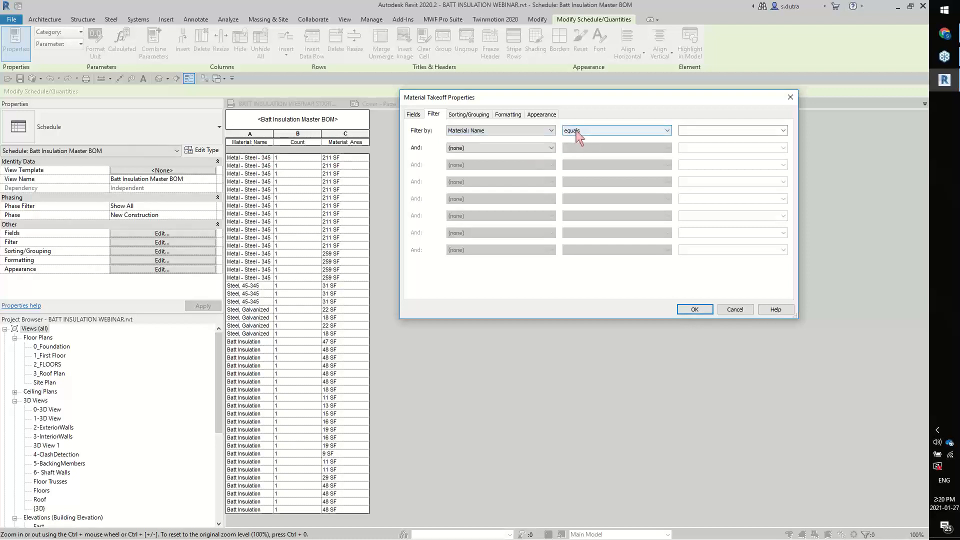
left_click(784, 130)
left_click(777, 138)
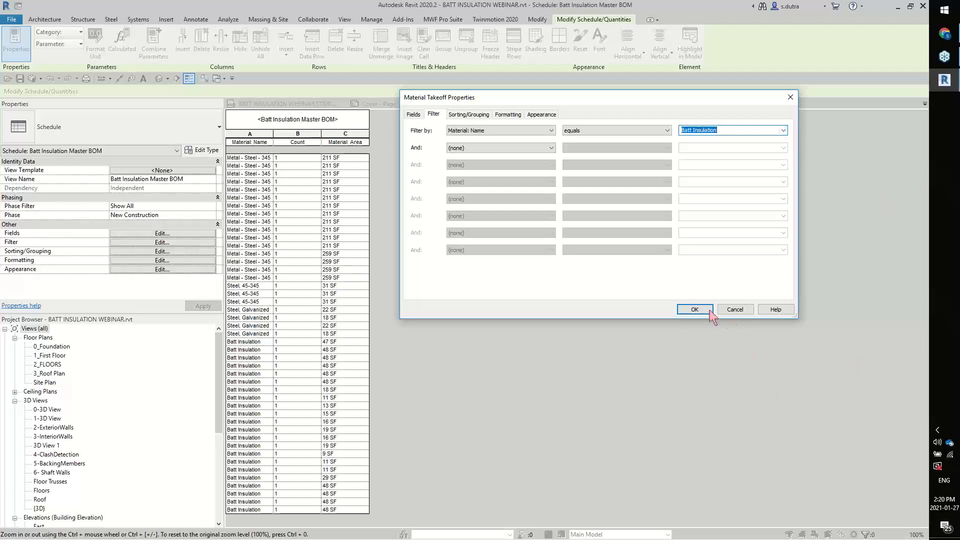
left_click(693, 310)
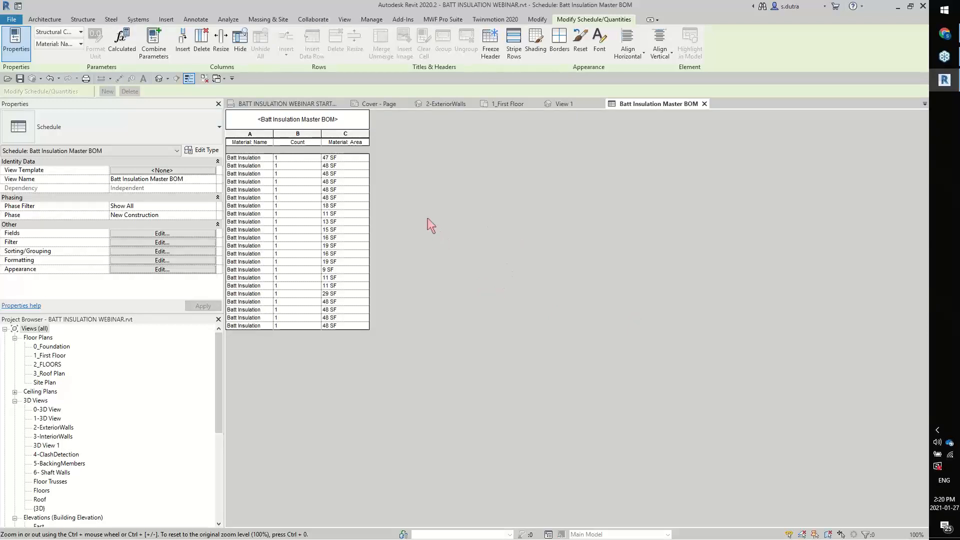
Set the Material: Area field of the Batt Insulation Master BOM schedule to calculate totals
left_click(199, 233)
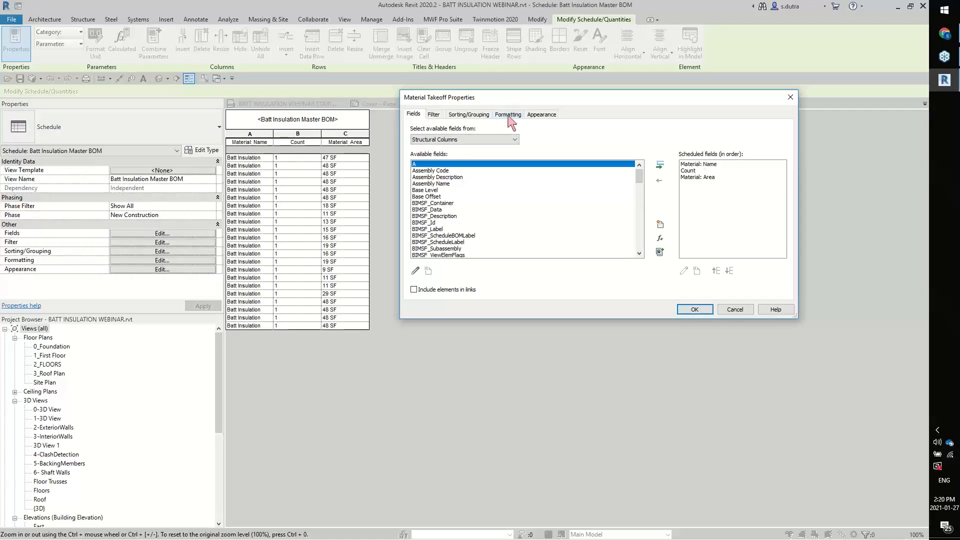
left_click(509, 118)
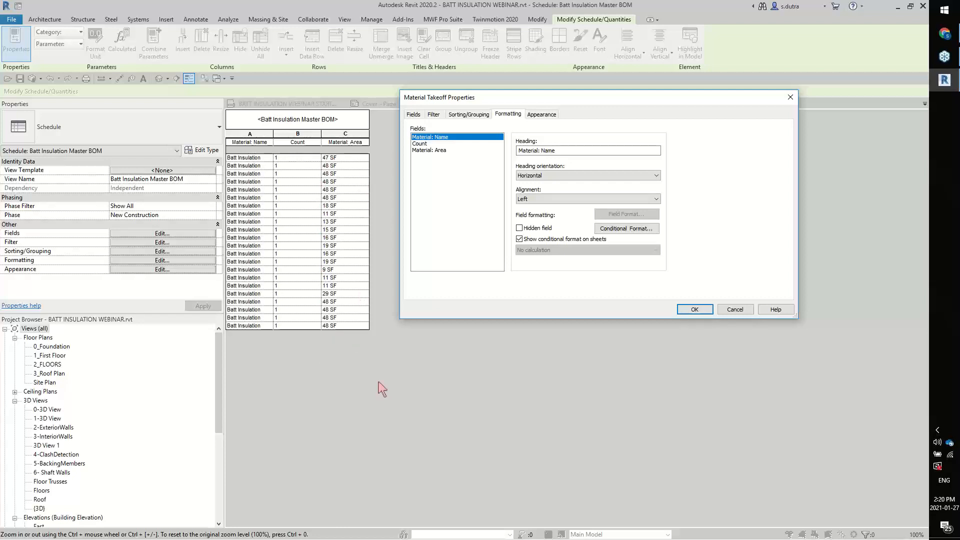
left_click(441, 150)
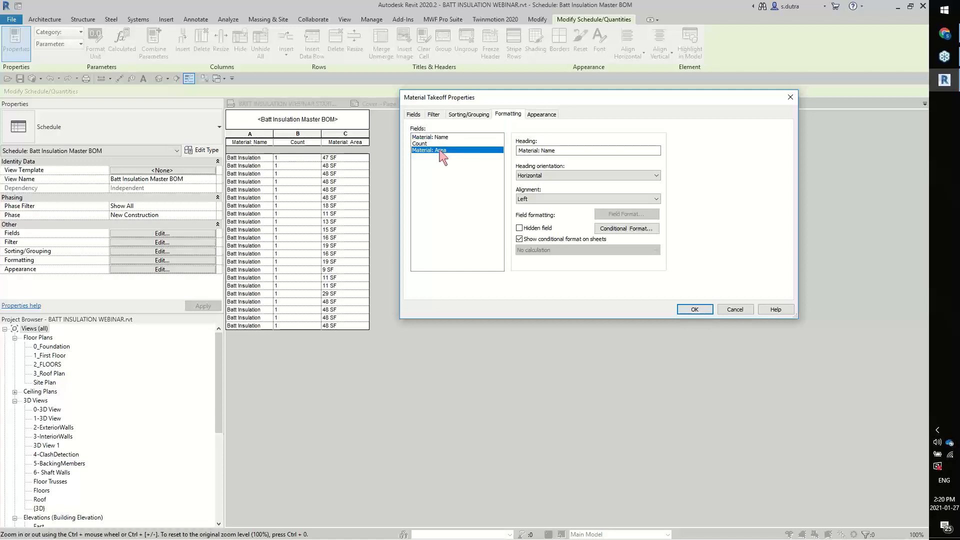
left_click(655, 250)
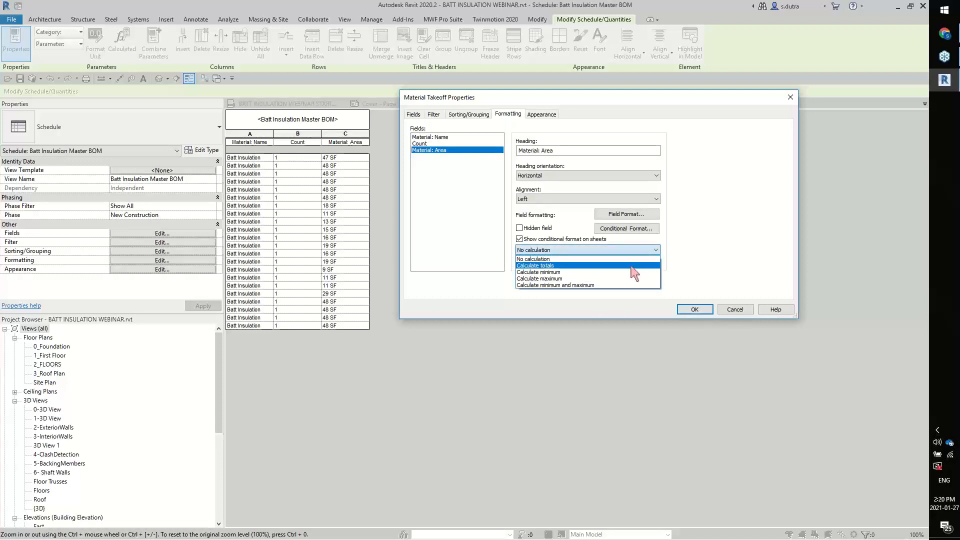
left_click(634, 261)
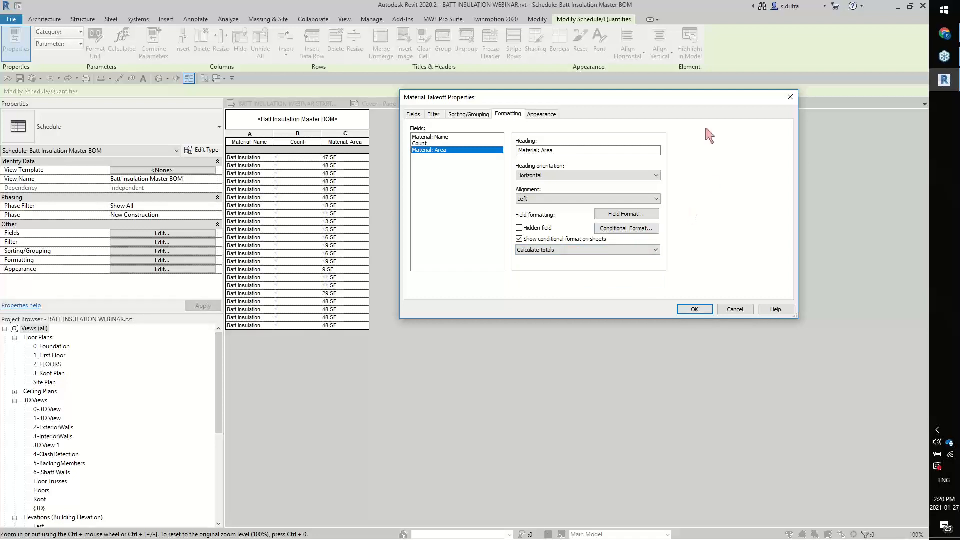
Turn off itemizing of every instance and add grand totals showing Totals only to the Batt Insulation Master BOM schedule
left_click(478, 115)
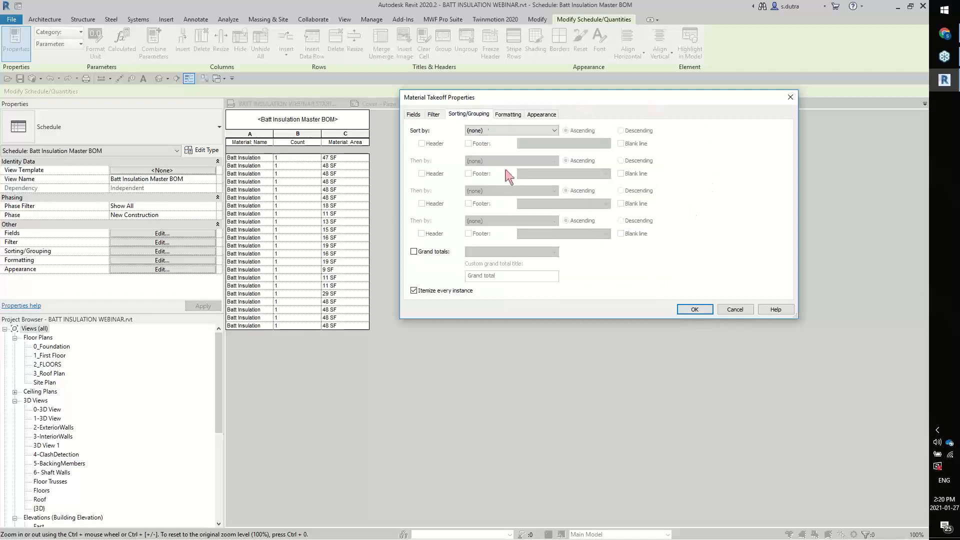
left_click(414, 290)
left_click(414, 252)
left_click(554, 253)
left_click(521, 281)
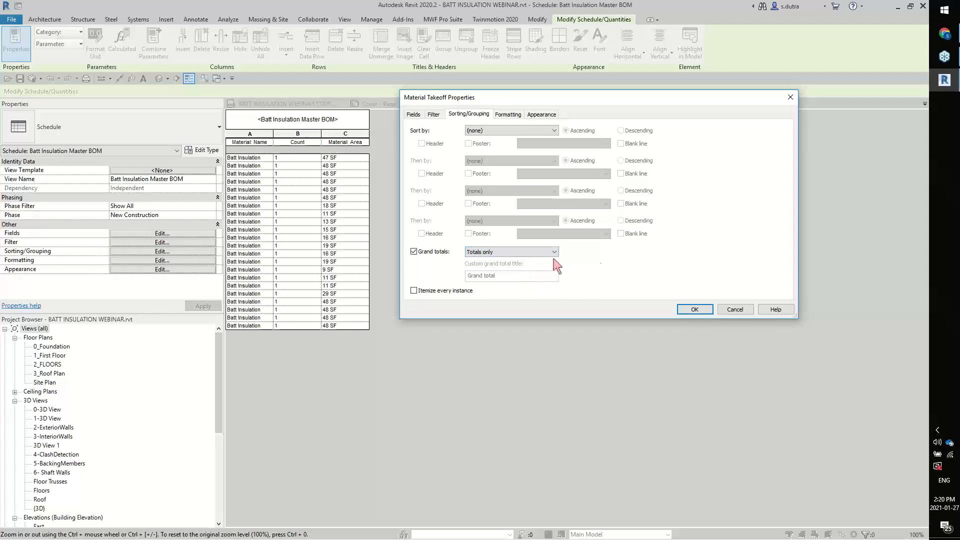
left_click(692, 309)
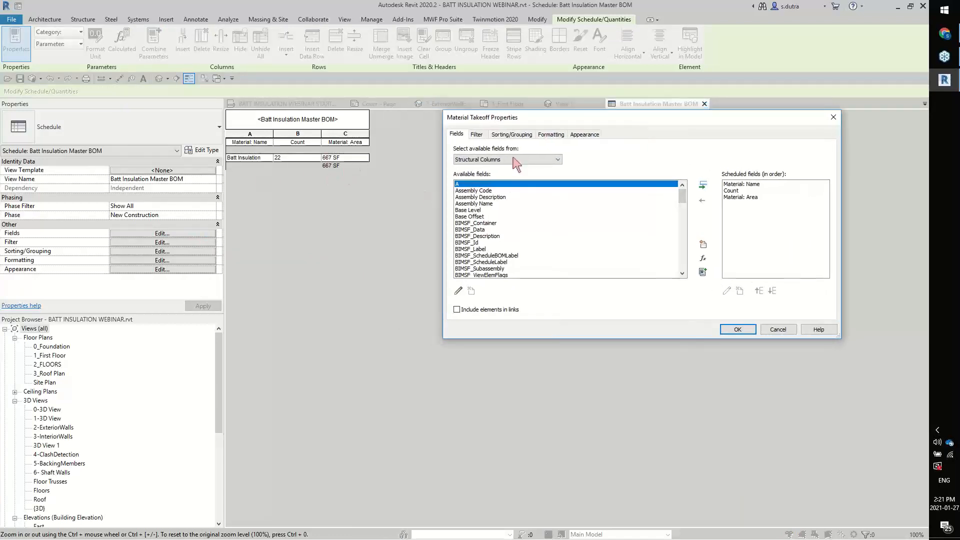
Sort the Batt Insulation Master BOM schedule by Material: Area in ascending order
left_click(515, 138)
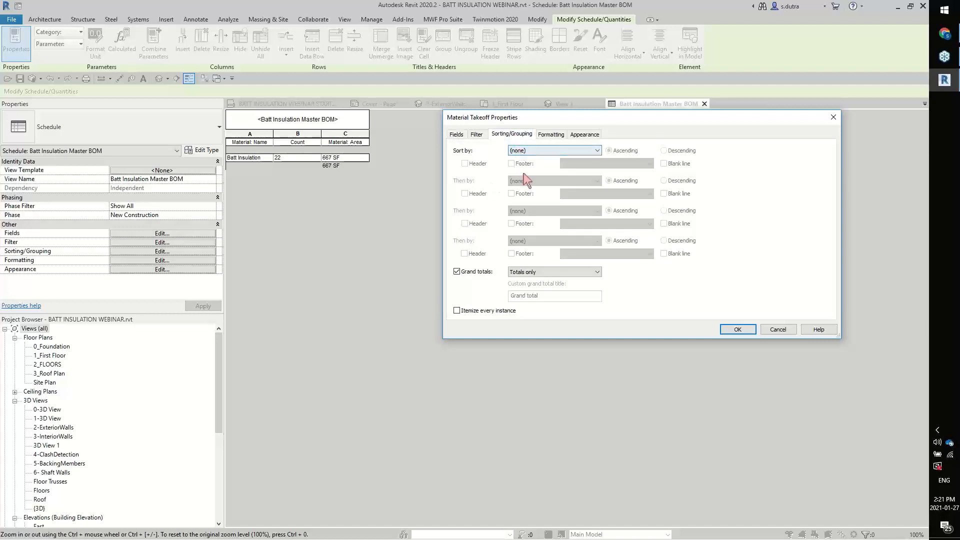
left_click(552, 150)
left_click(552, 173)
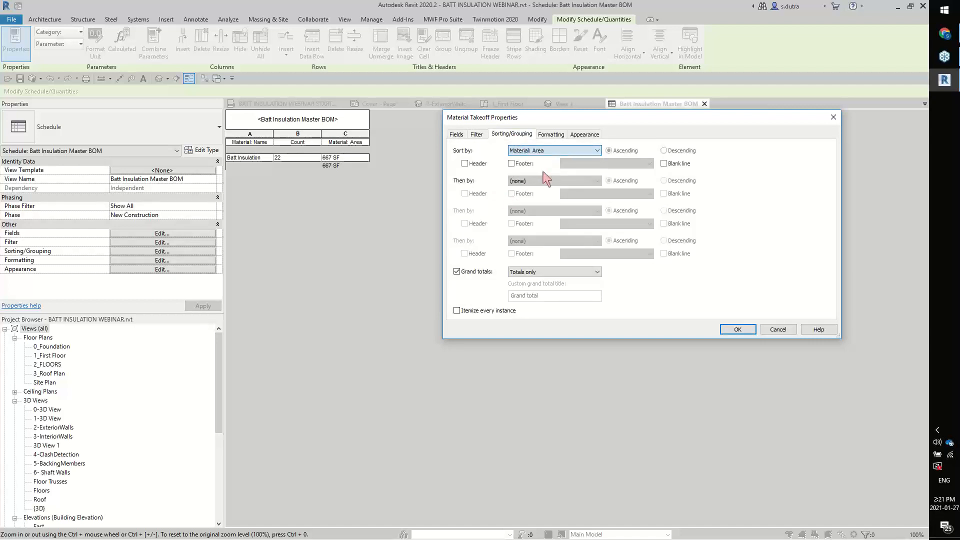
left_click(731, 328)
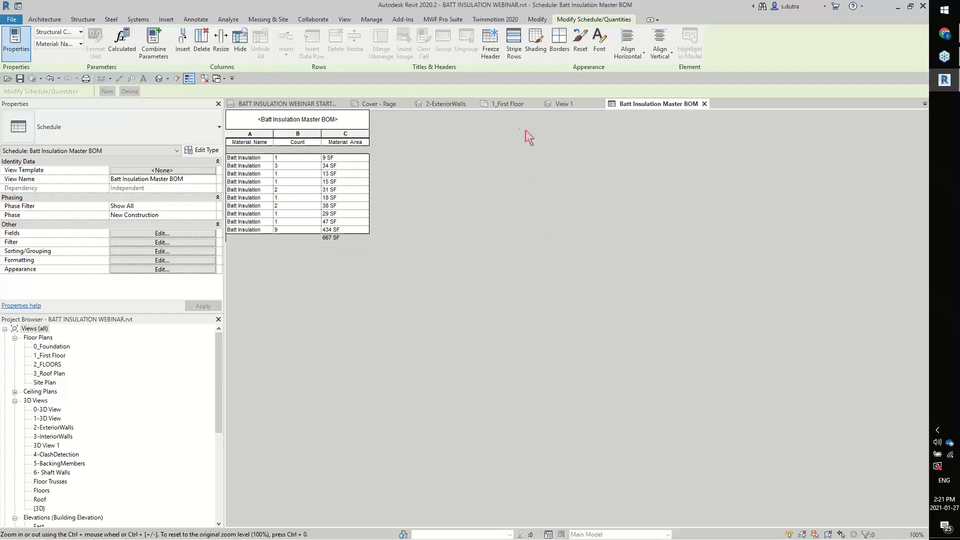
Frame the exterior wall adjoining Ext-1 on the 1_First Floor plan with Quick Create, and review the Batt Insulation Master BOM schedule
left_click(505, 105)
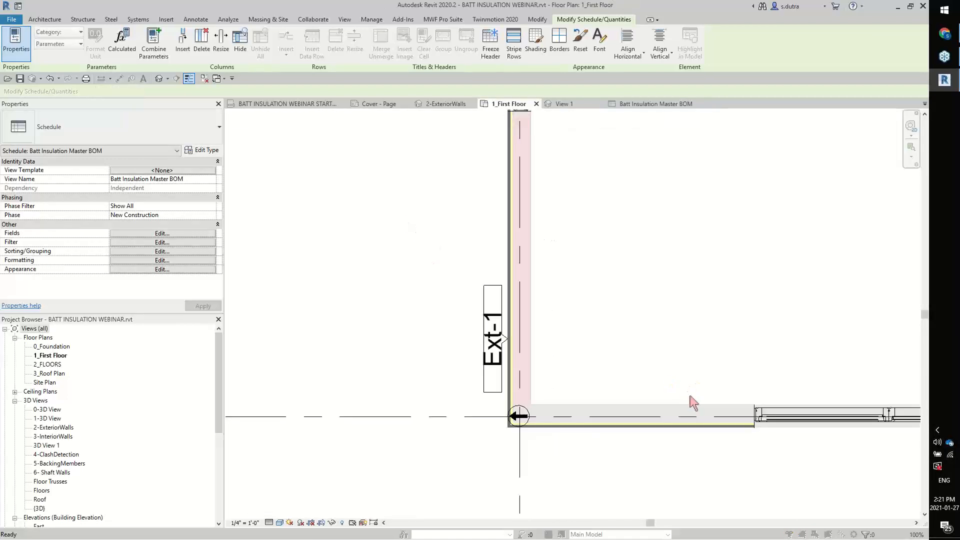
left_click(525, 314)
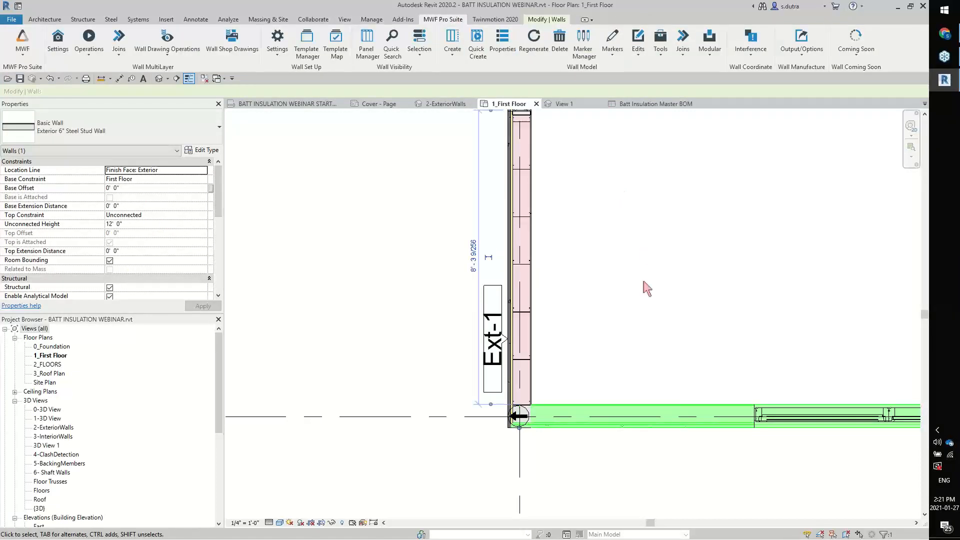
left_click(476, 42)
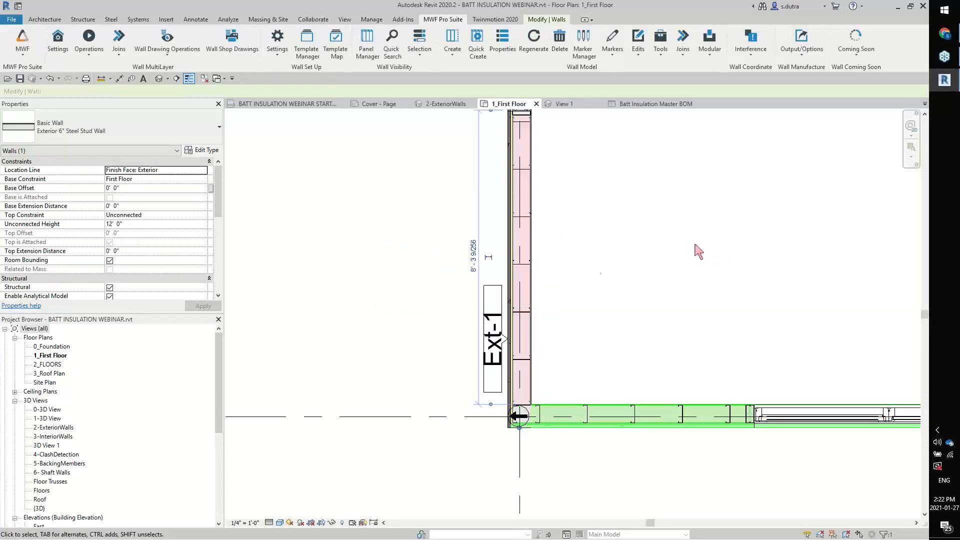
left_click(593, 262)
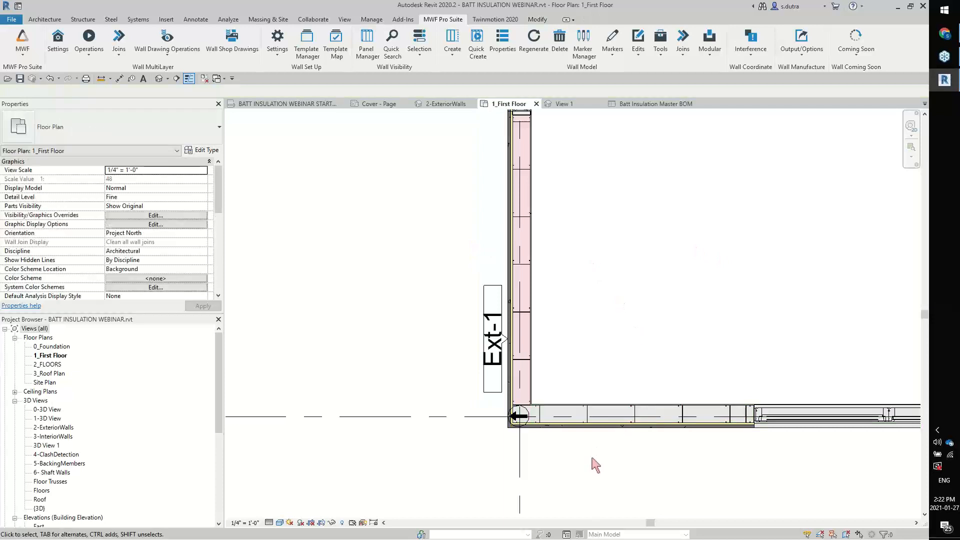
scroll(594, 464, "up", 2)
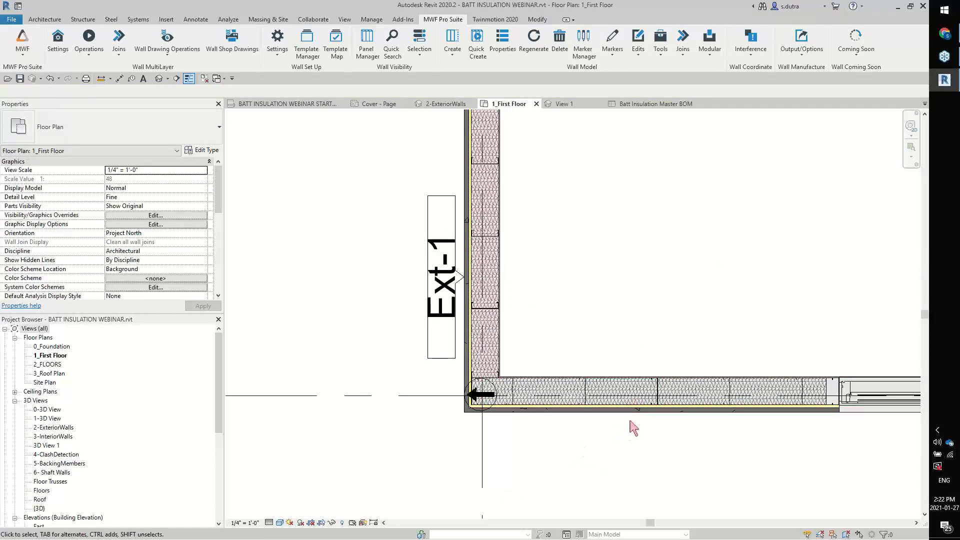
left_click(653, 101)
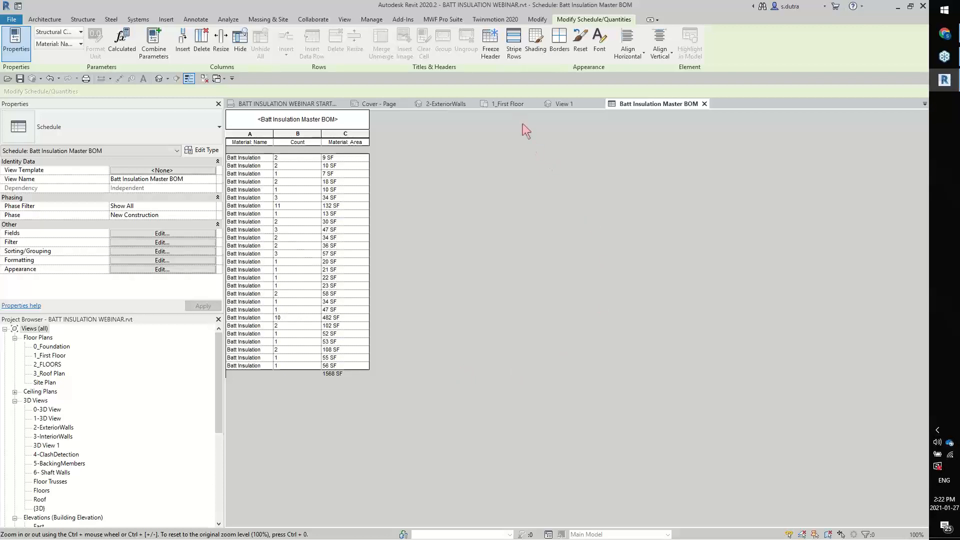
Return to the 1_First Floor plan and open the MWF Shops 11x17 DEMO wall drawing settings for editing
left_click(515, 104)
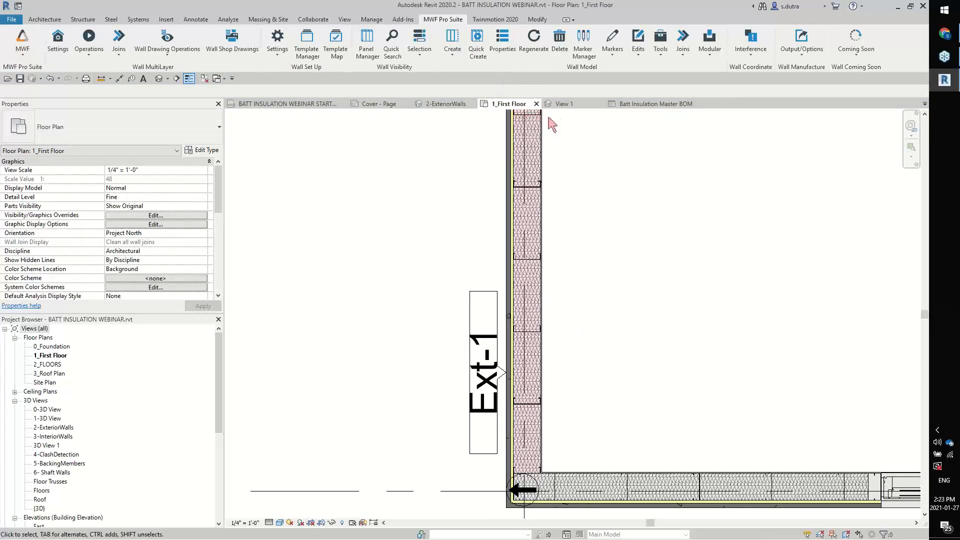
left_click(190, 53)
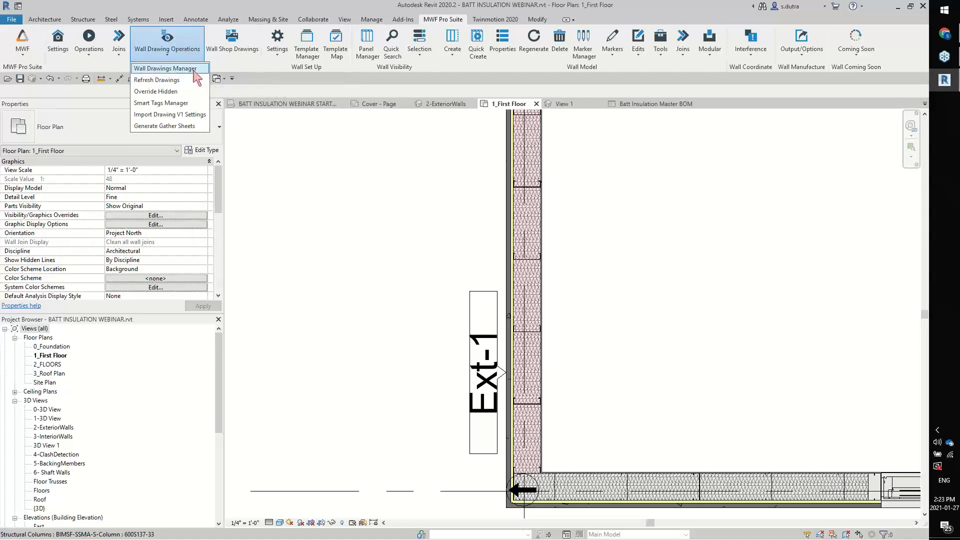
left_click(194, 70)
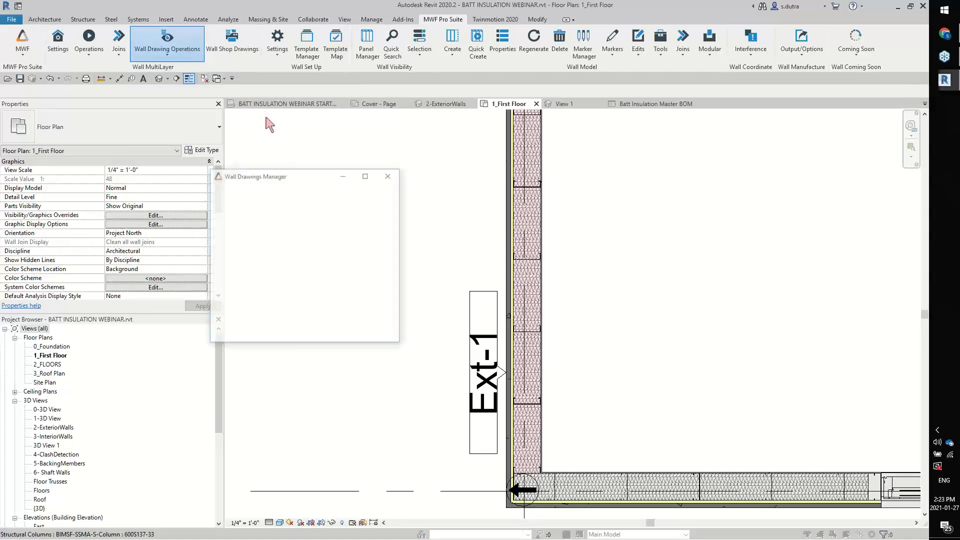
left_click(313, 95)
double_click(313, 94)
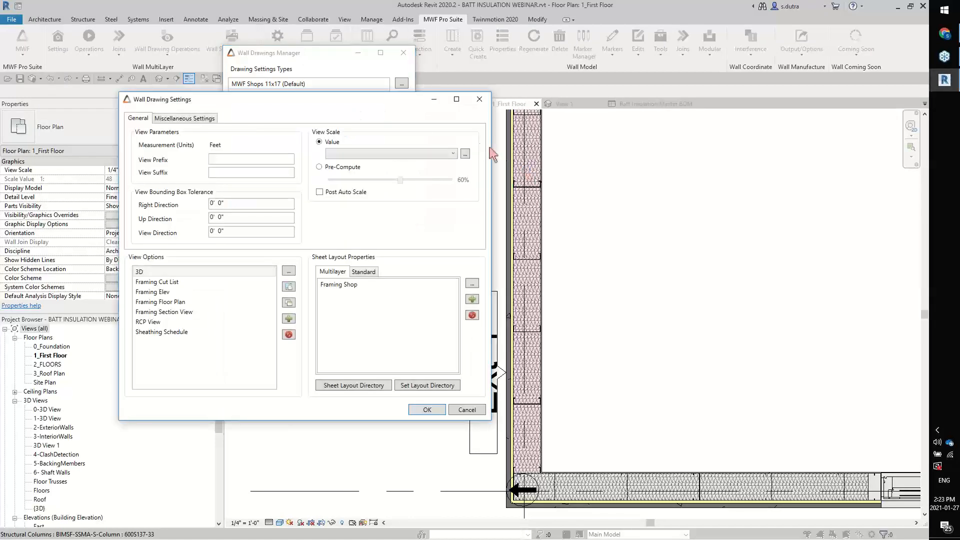
mouse_move(371, 107)
left_mouse_down()
mouse_move(458, 121)
mouse_move(467, 48)
left_mouse_up()
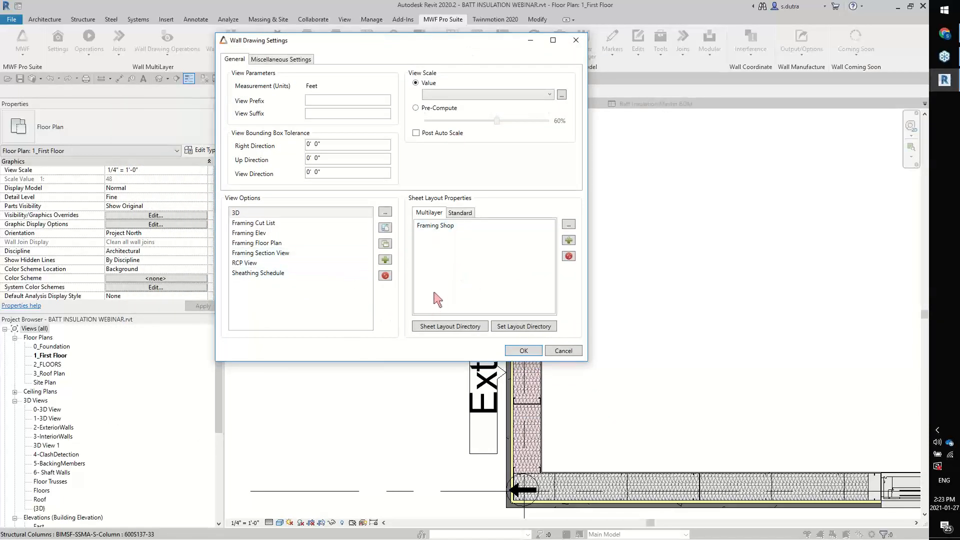
Add a Custom Schedule view type template named Batt Insulation to the wall drawing view options
left_click(385, 260)
left_click_drag(352, 168, 413, 100)
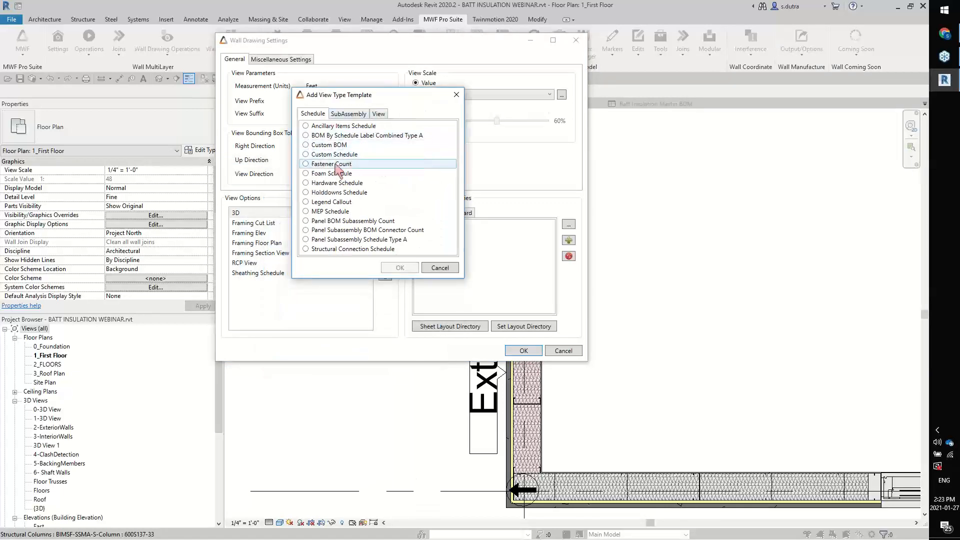
left_click(306, 154)
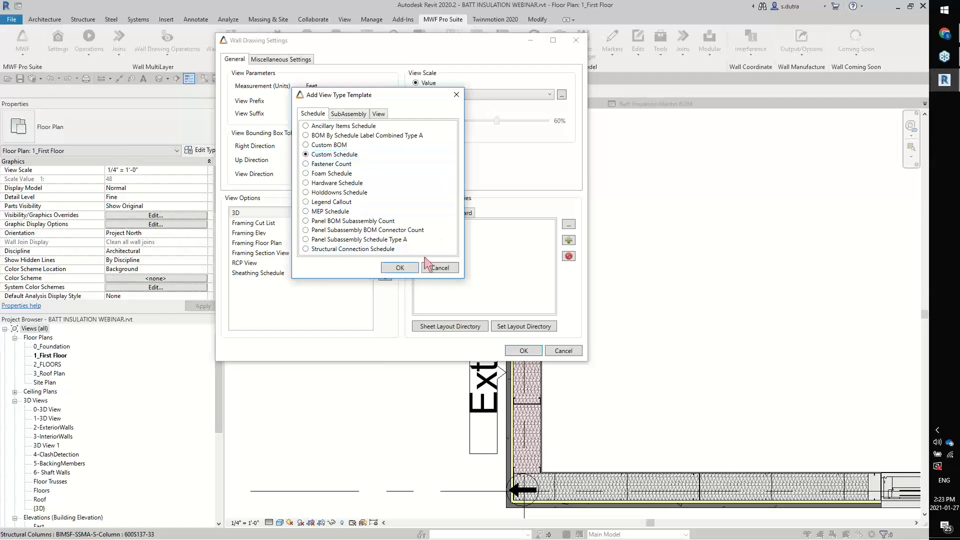
left_click(400, 267)
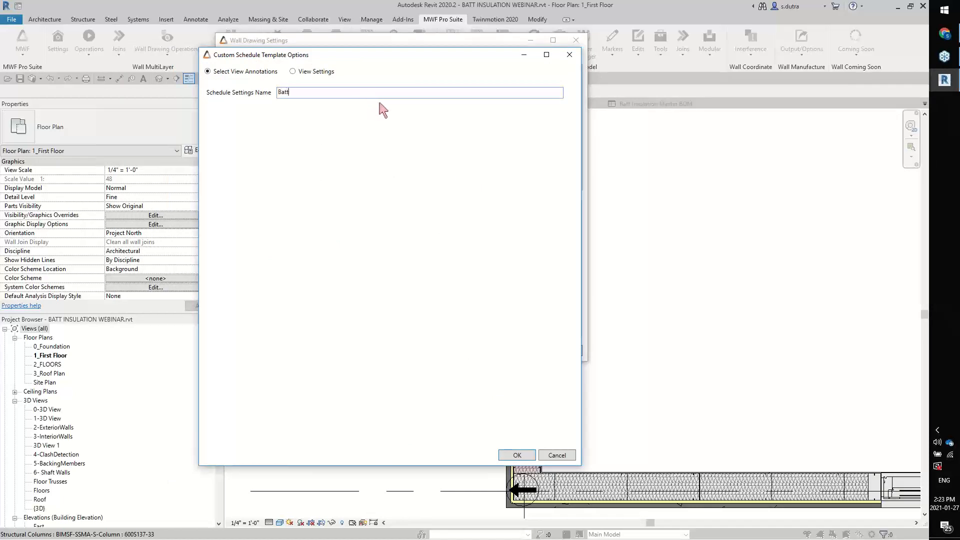
type("Insulation")
Make the custom schedule duplicate the existing Batt Insulation Master BOM schedule, then save the wall drawing settings and close the manager
left_click(293, 72)
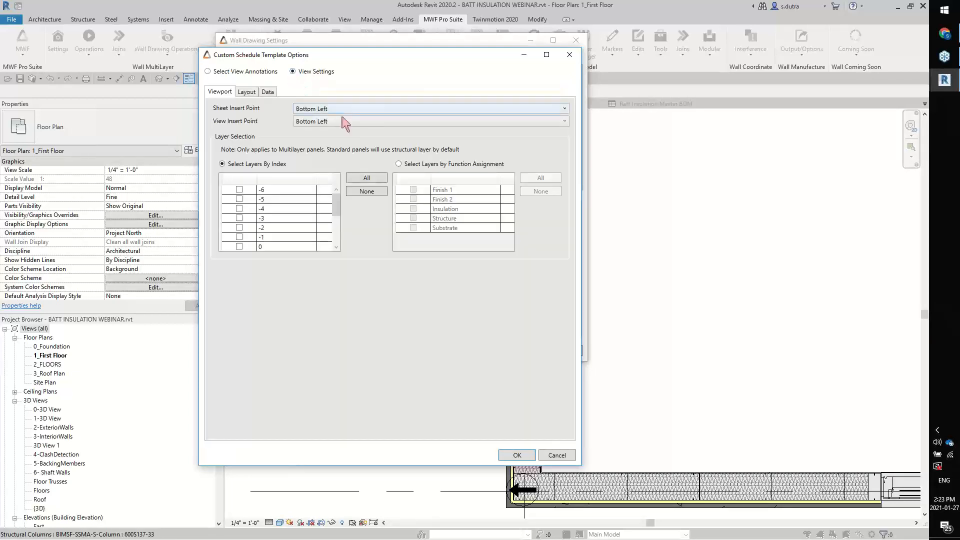
left_click(248, 92)
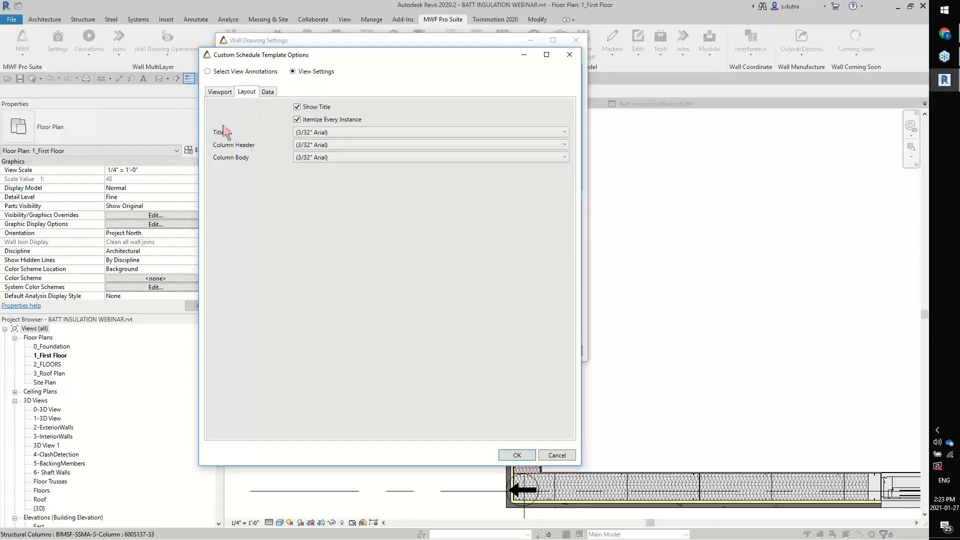
left_click(268, 92)
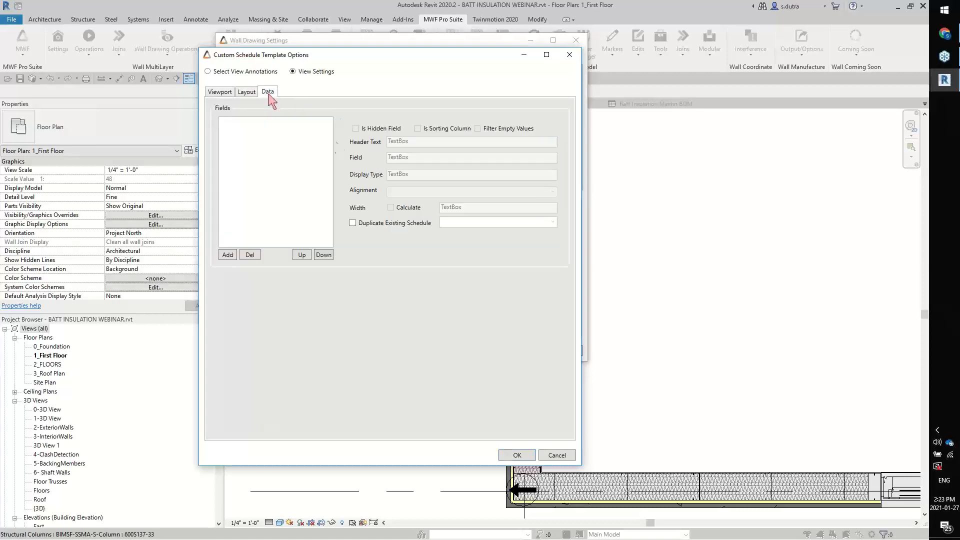
left_click(353, 224)
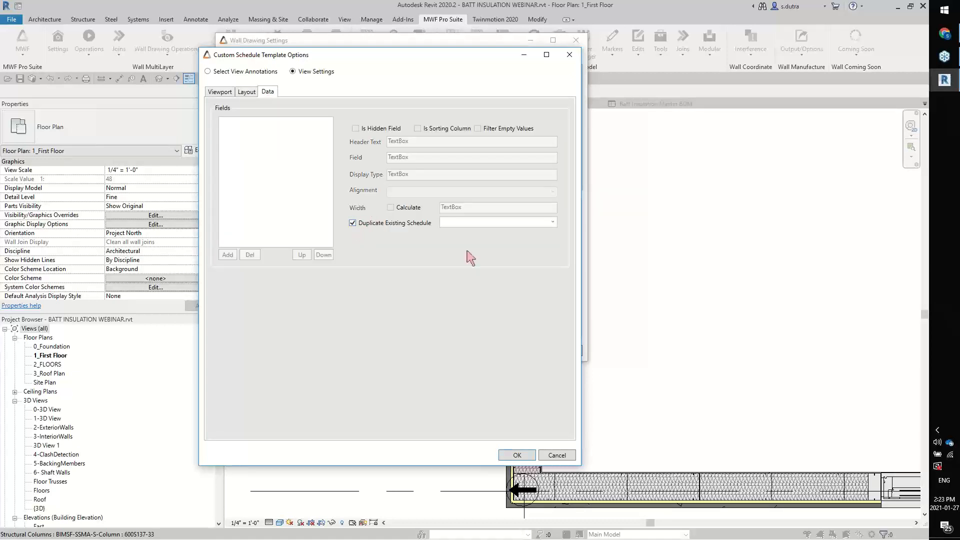
left_click(552, 223)
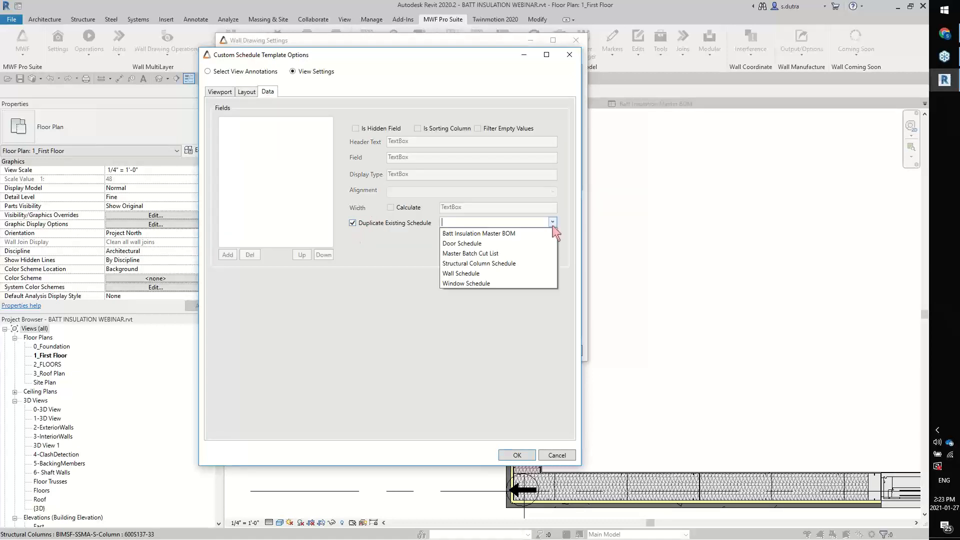
left_click(526, 233)
left_click(518, 456)
left_click(522, 350)
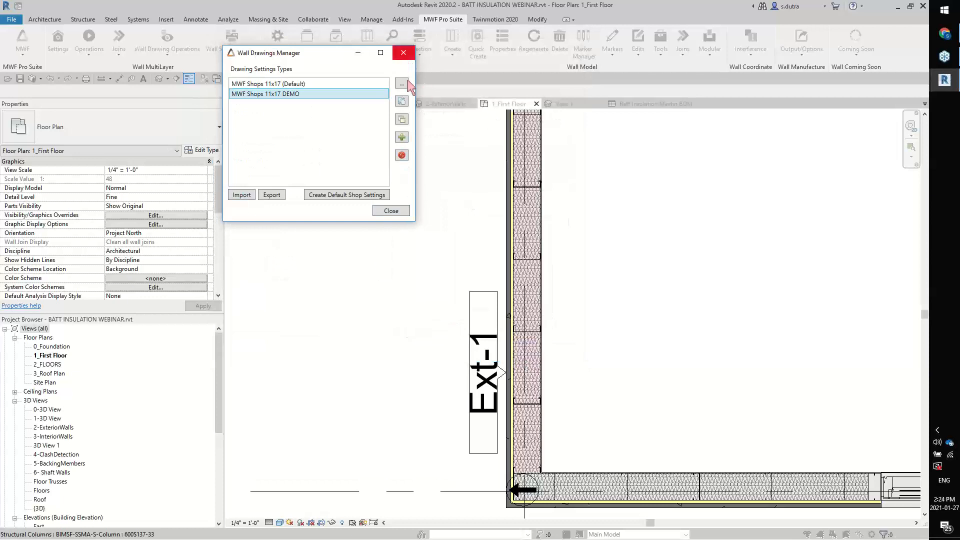
left_click(394, 210)
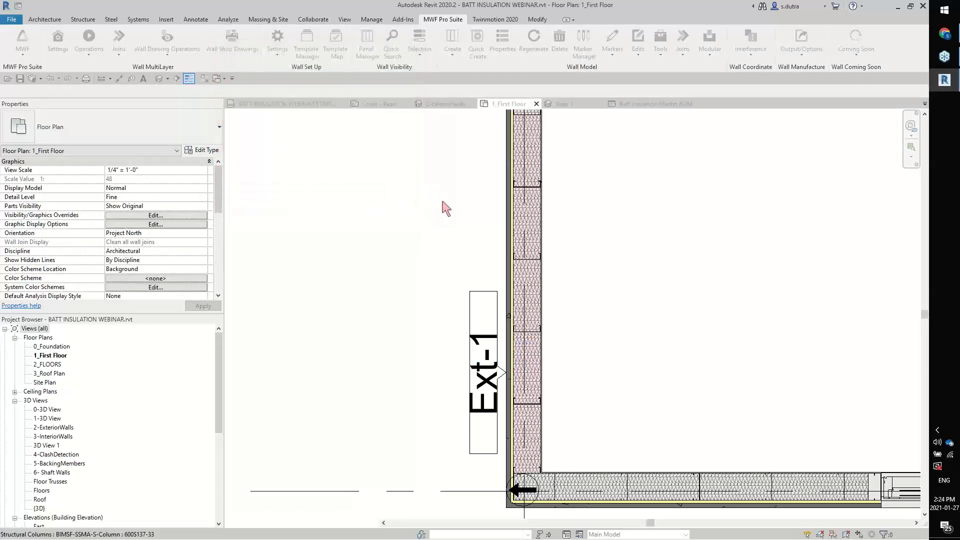
Select the framed wall Ext-1 on the floor plan and open the MWF Shops 11x17 DEMO wall drawing settings for editing
middle_click_drag(458, 210, 559, 271)
left_click_drag(724, 248, 353, 212)
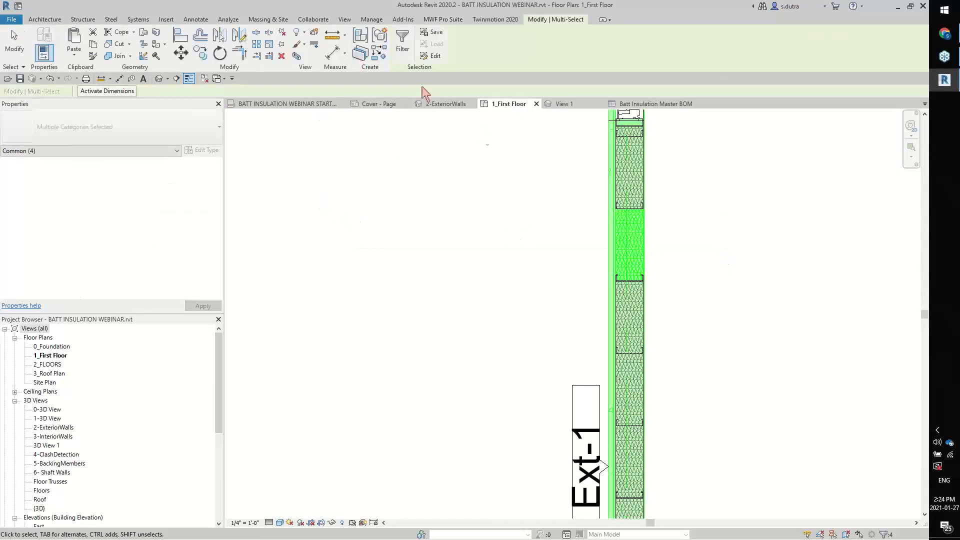
left_click(443, 19)
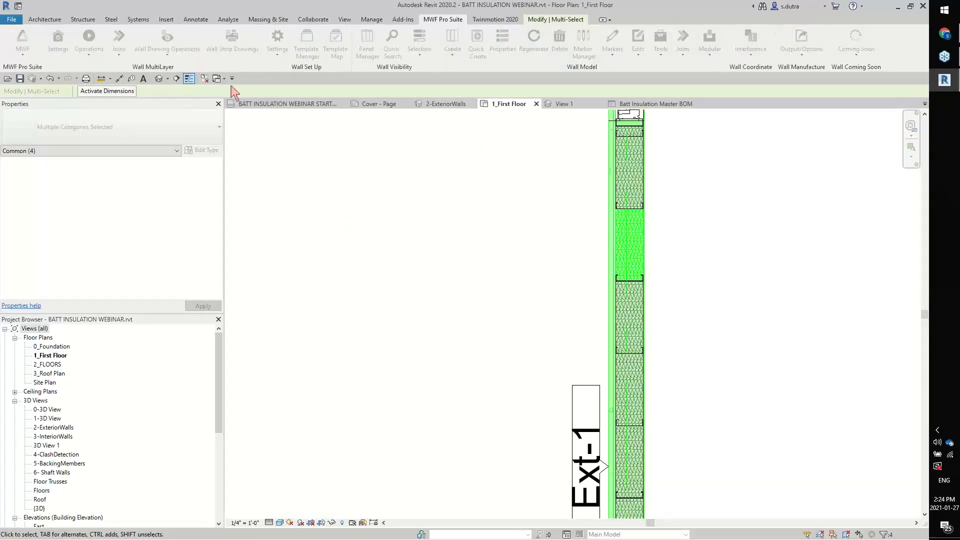
left_click(186, 60)
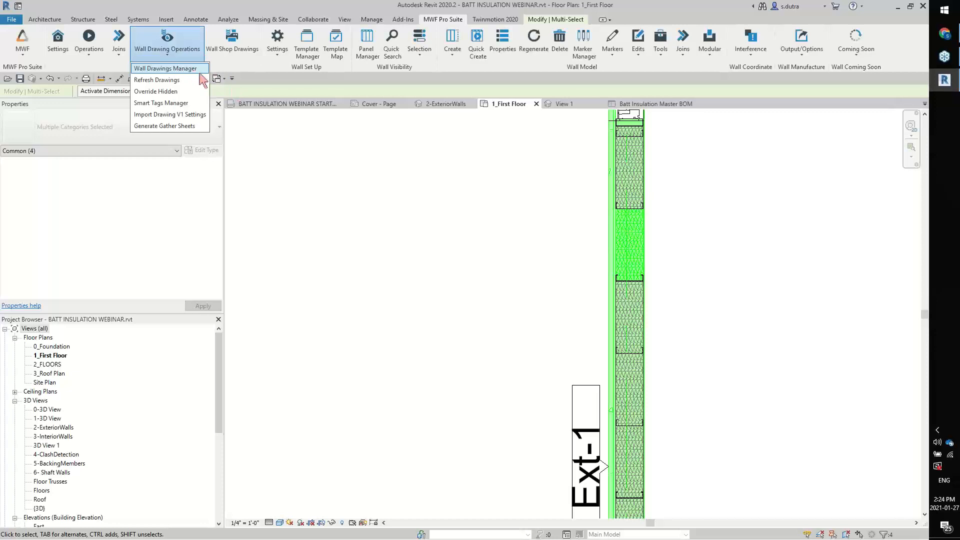
left_click(165, 69)
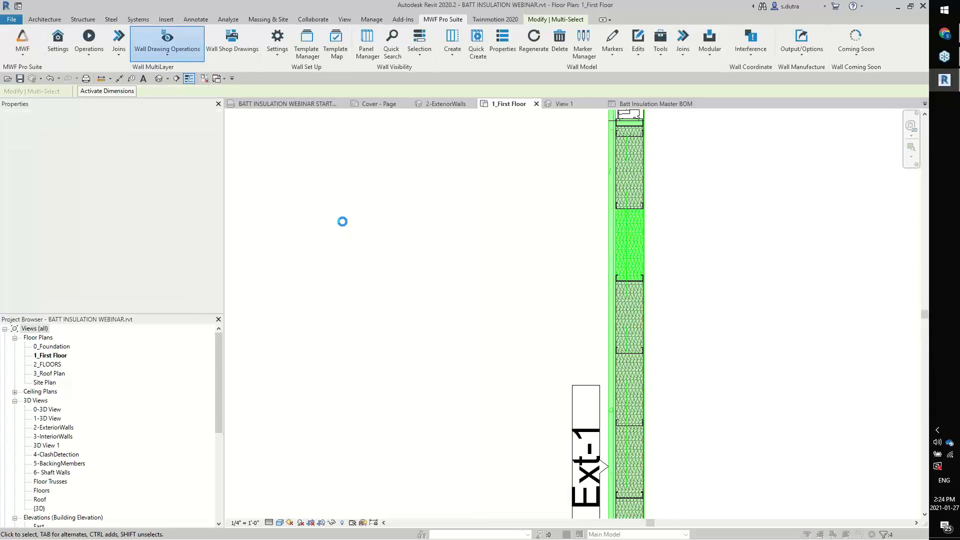
left_click(284, 217)
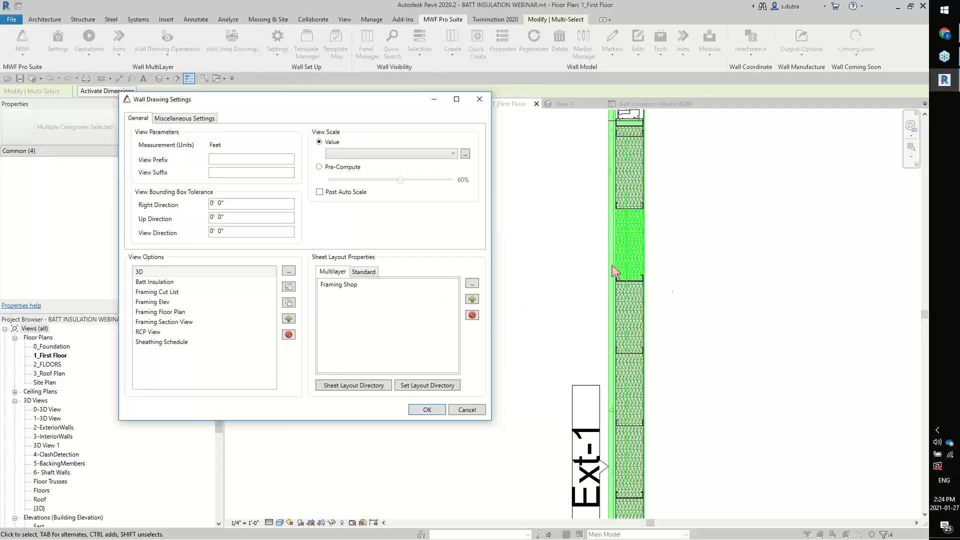
Assign the Batt Insulation view to the Upper Left Zone of the Standard Shop sheet layout
left_click(363, 271)
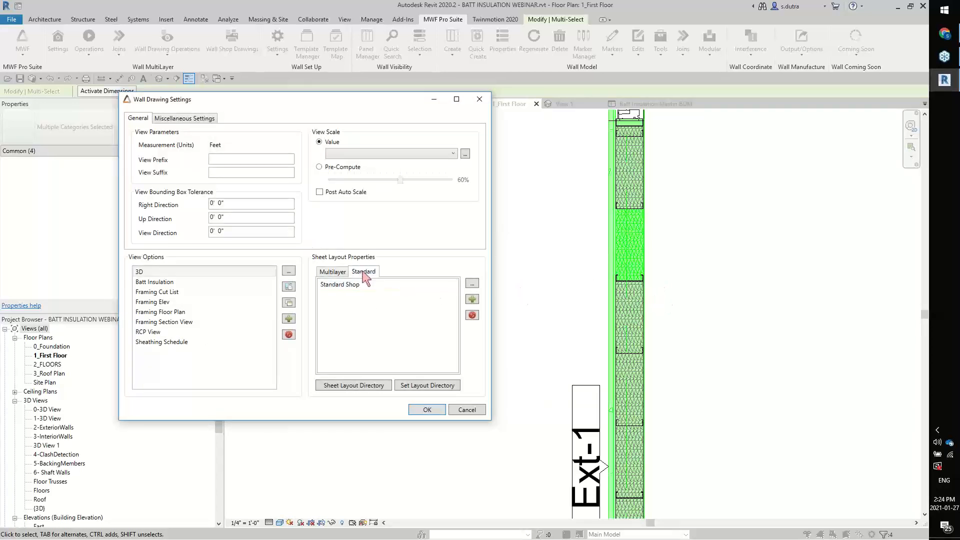
double_click(342, 286)
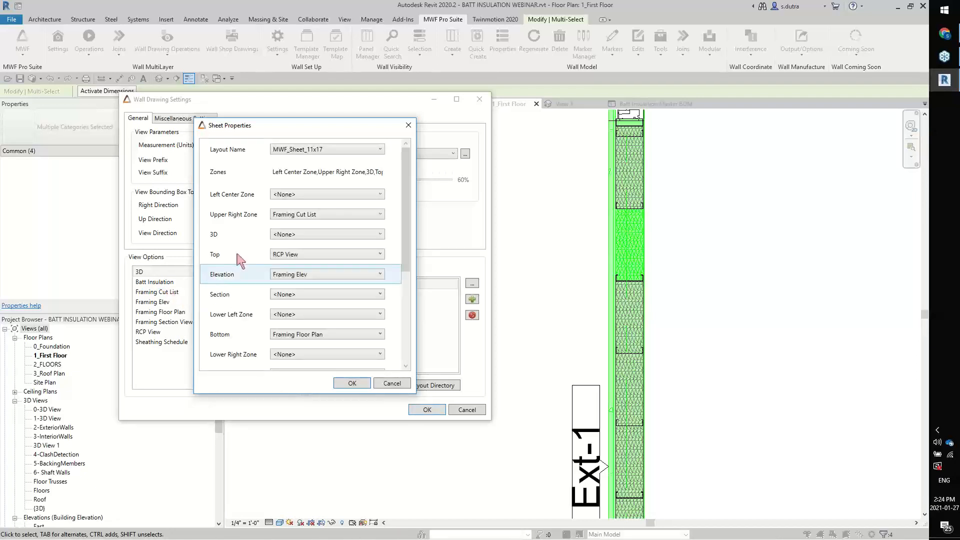
left_click_drag(407, 268, 407, 291)
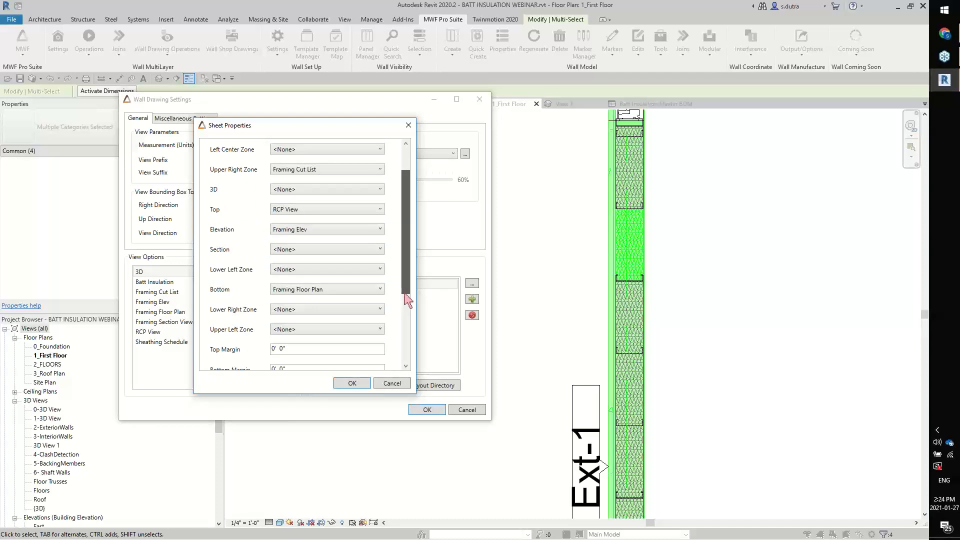
left_click(336, 332)
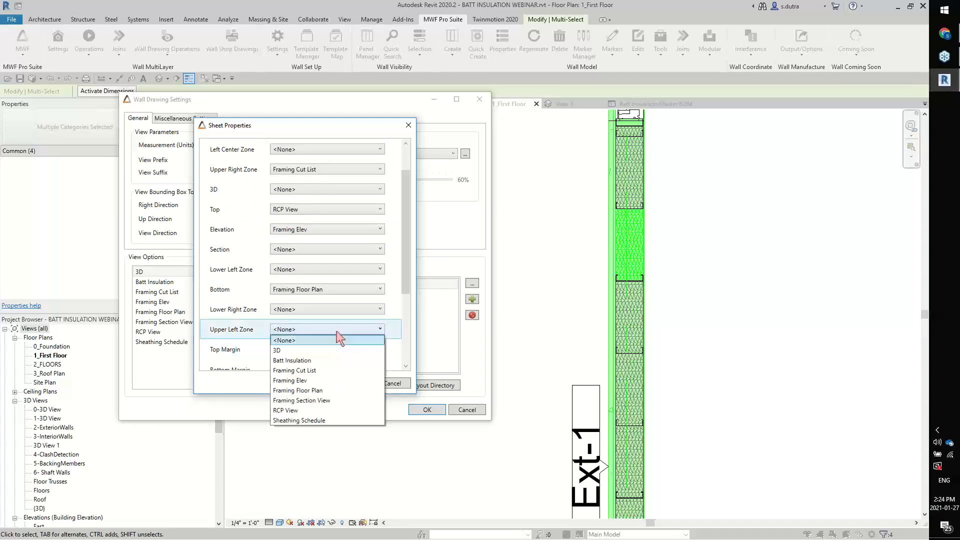
left_click(318, 358)
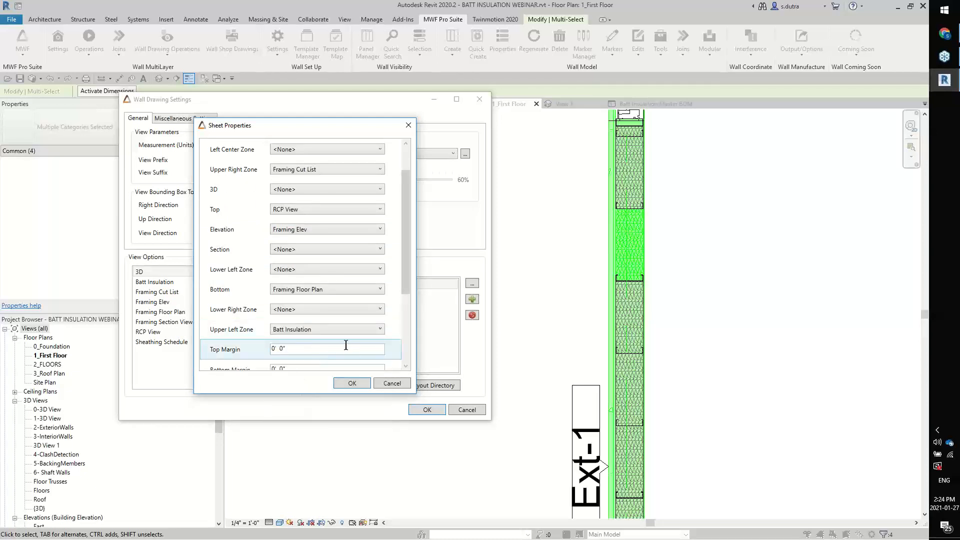
left_click(353, 384)
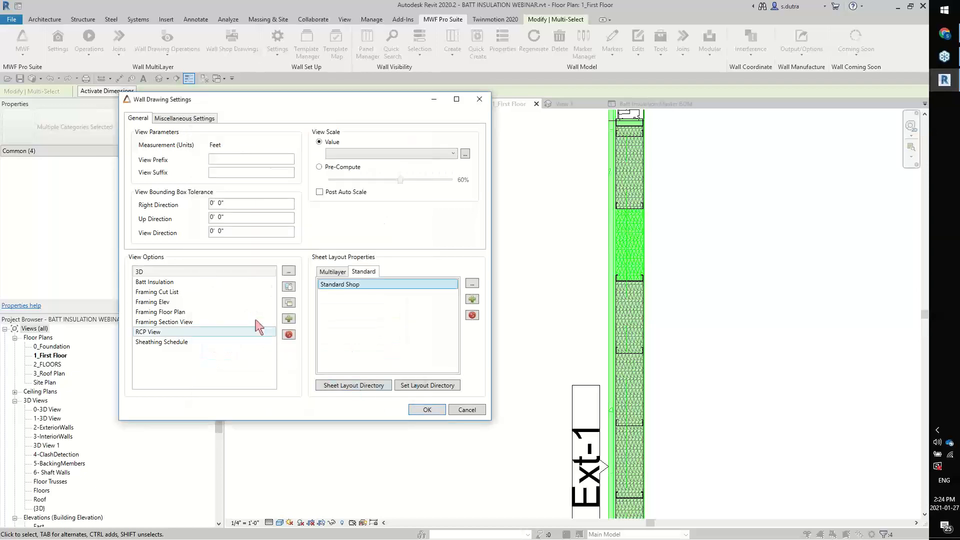
Set the Batt Insulation view's sheet and view insert points to Bottom Right, and save the wall drawing settings
double_click(218, 283)
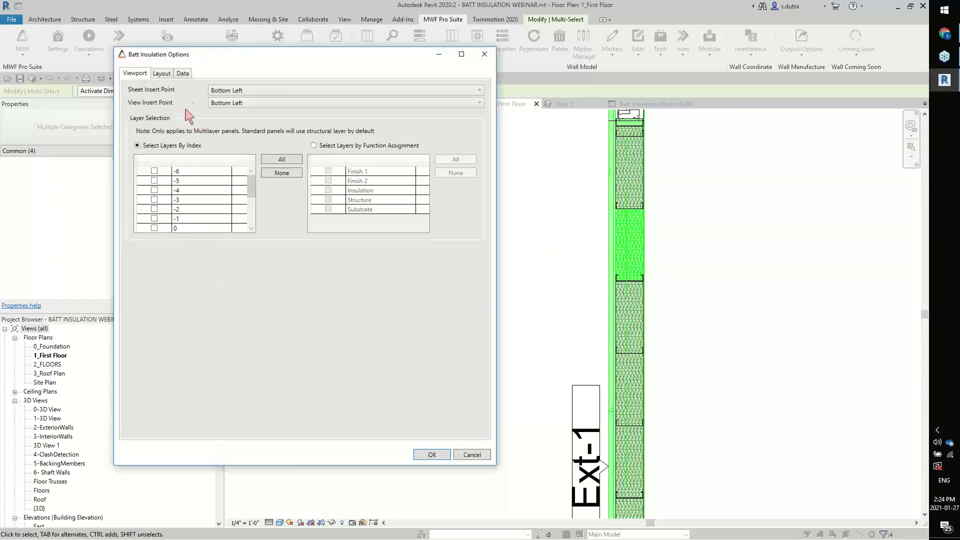
left_click(289, 92)
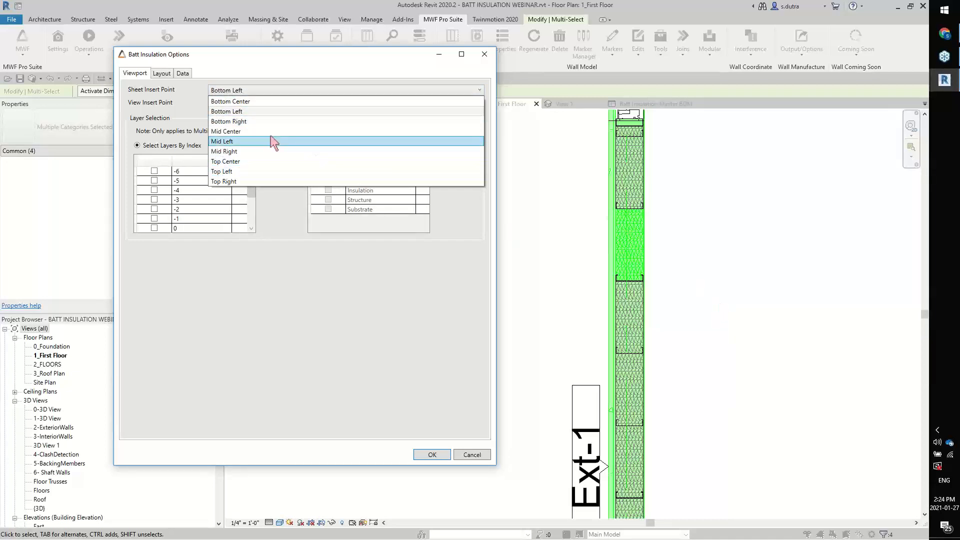
left_click(253, 125)
left_click(263, 104)
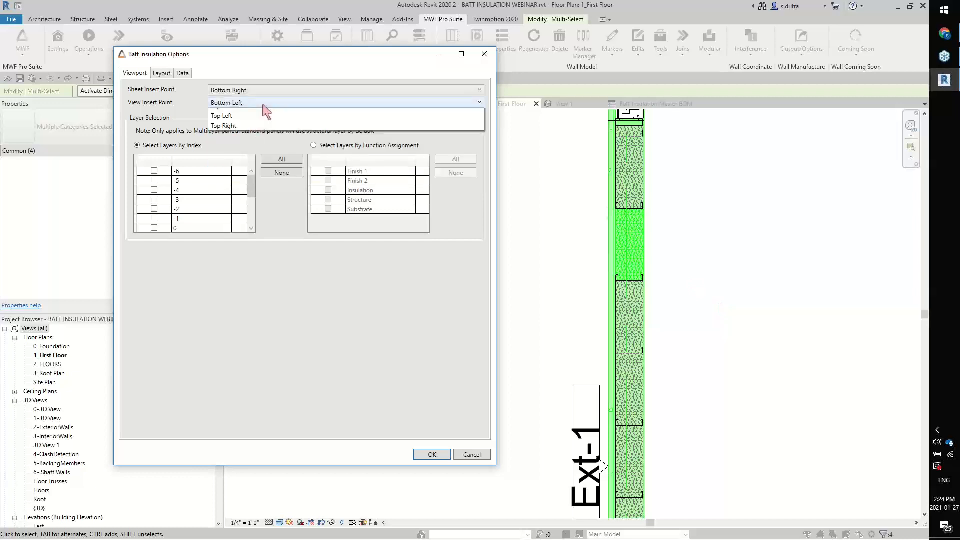
left_click(256, 133)
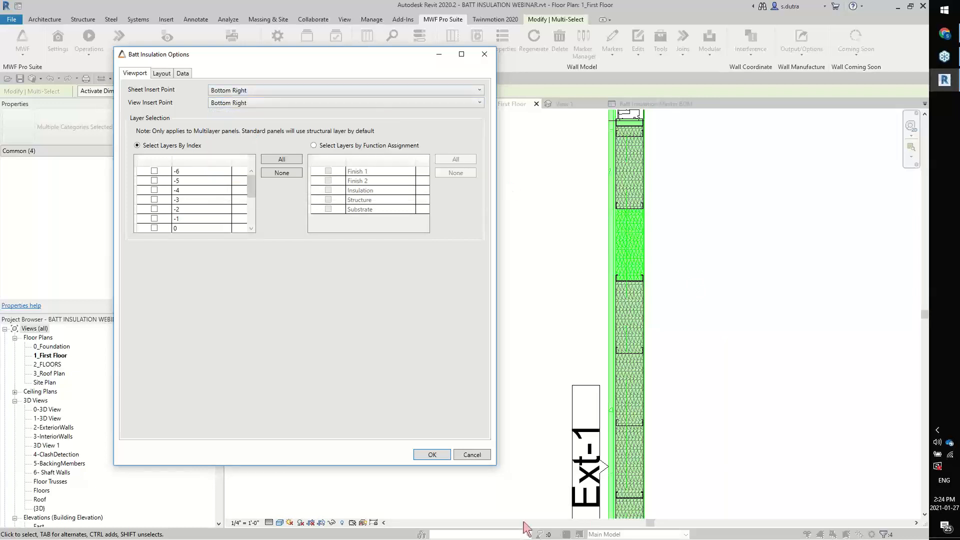
left_click(441, 455)
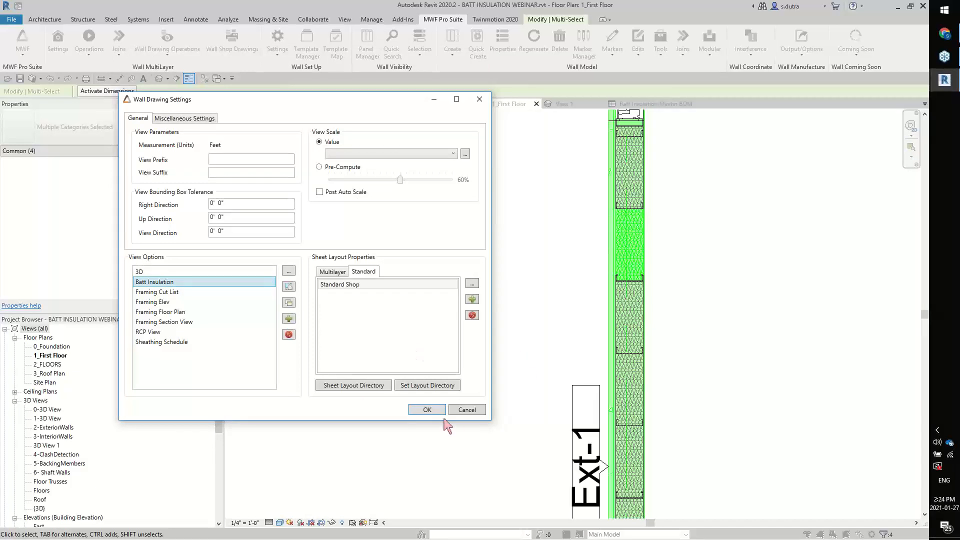
left_click(429, 412)
left_click(385, 334)
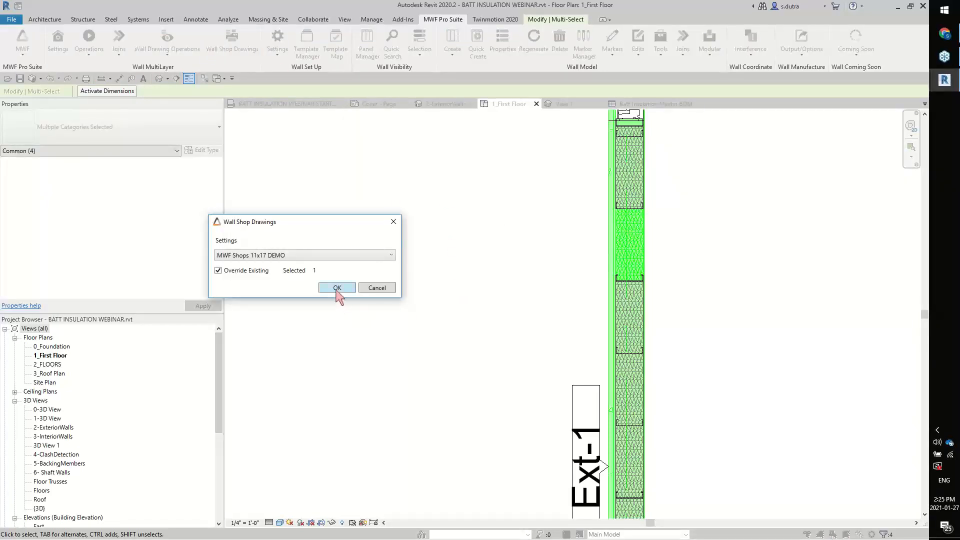
Generate the Ext-1 shop drawing with the MWF Shops 11x17 DEMO settings, overriding existing drawings, and open its sheet
left_click(336, 289)
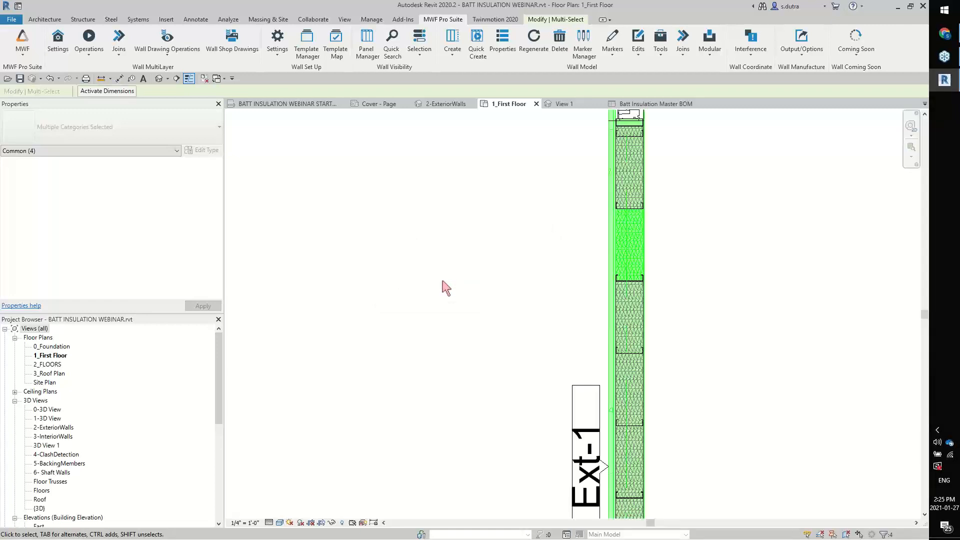
left_click_drag(220, 407, 208, 508)
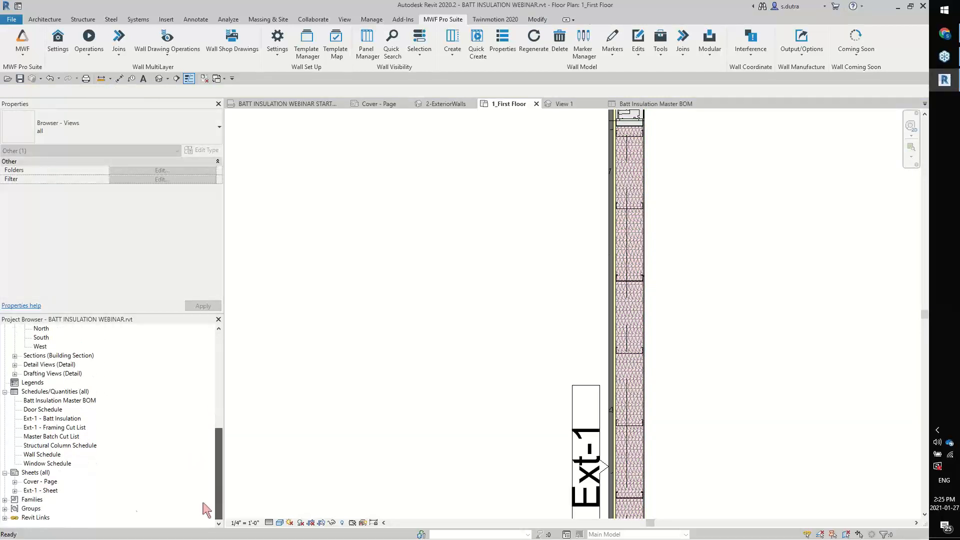
double_click(39, 490)
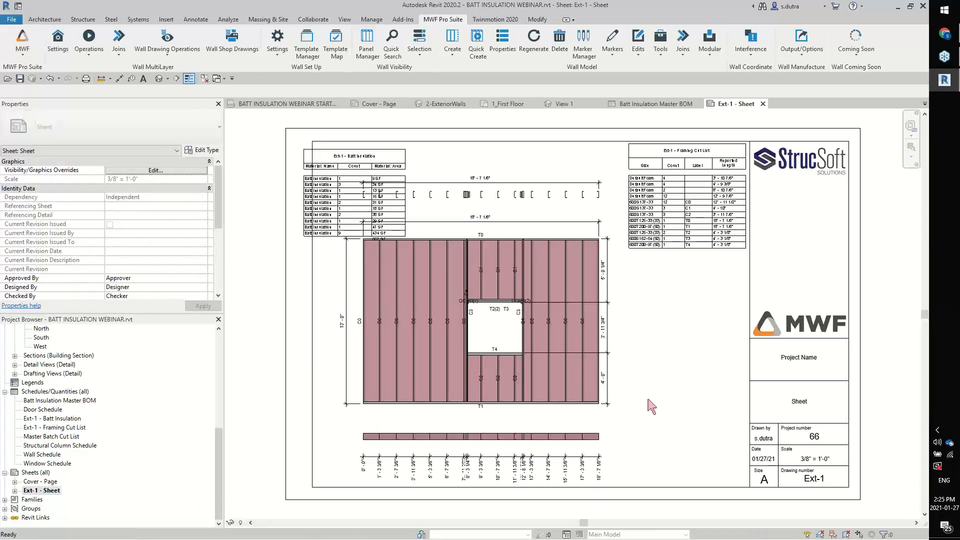
Move the Ext-1 Batt Insulation schedule to the sheet's lower-right area beside the title block, below the framing cut list
scroll(575, 314, "up", 3)
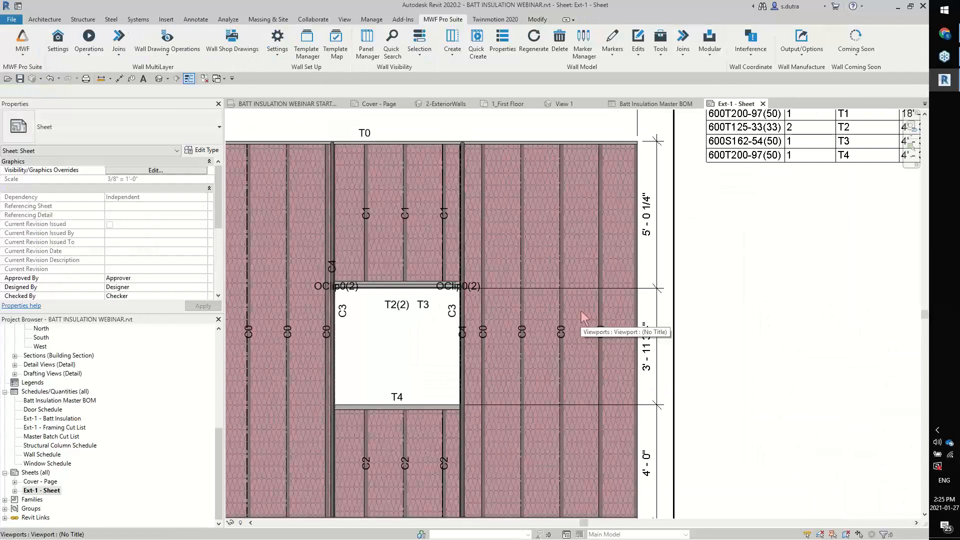
middle_click_drag(702, 280, 597, 98)
scroll(704, 288, "down", 5)
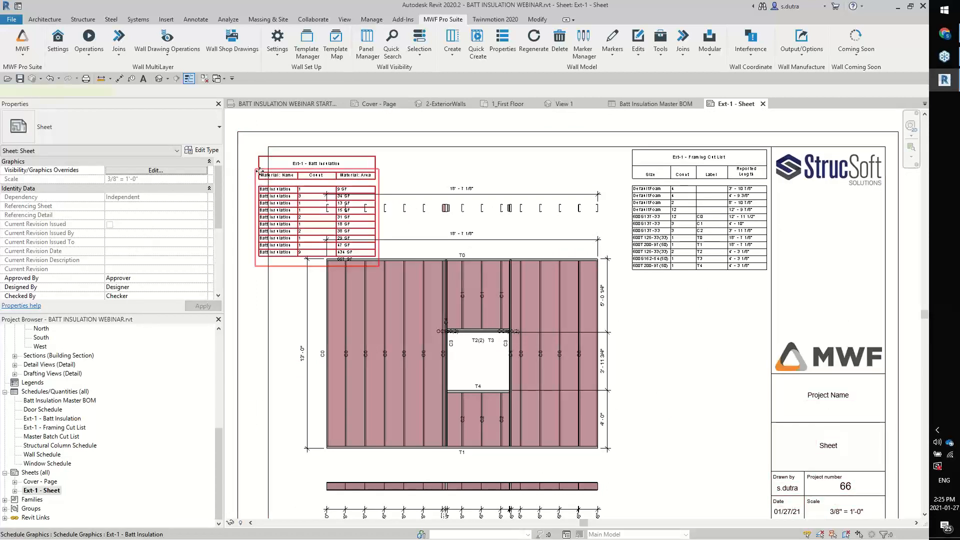
left_click(284, 195)
left_click_drag(284, 196, 648, 424)
middle_click_drag(668, 345, 632, 294)
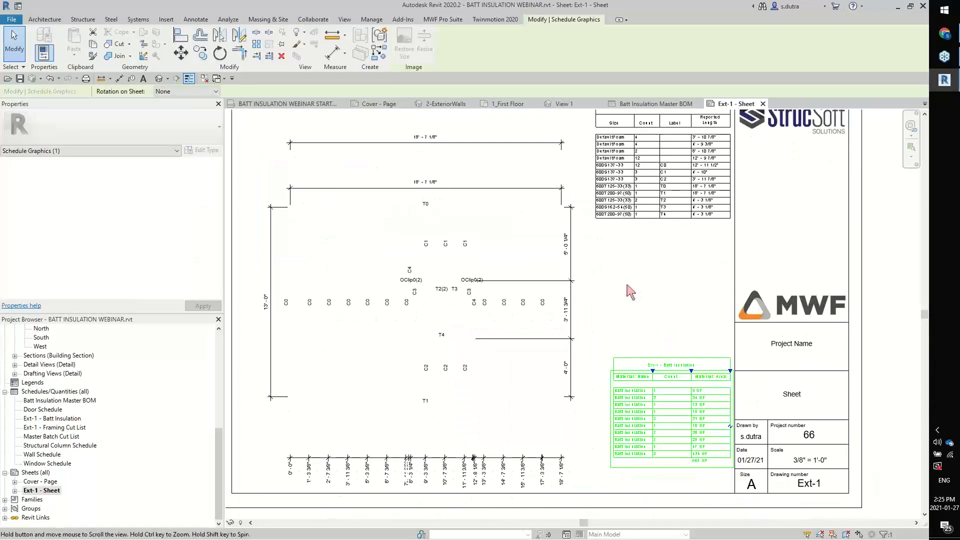
left_click(652, 293)
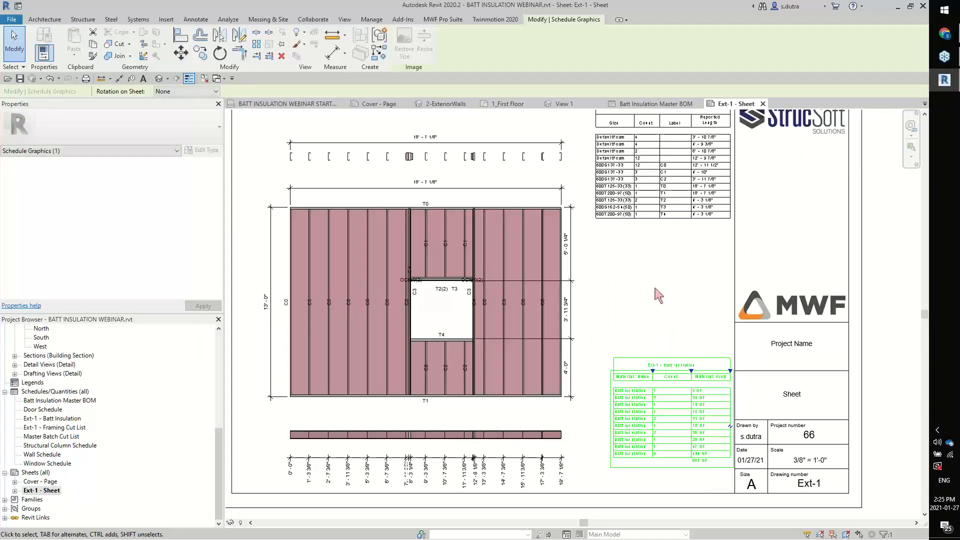
Examine the DefaultFoam rows in the Ext-1 framing cut list and the BIMSF properties of an insulation column in the framing elevation
scroll(623, 151, "up", 5)
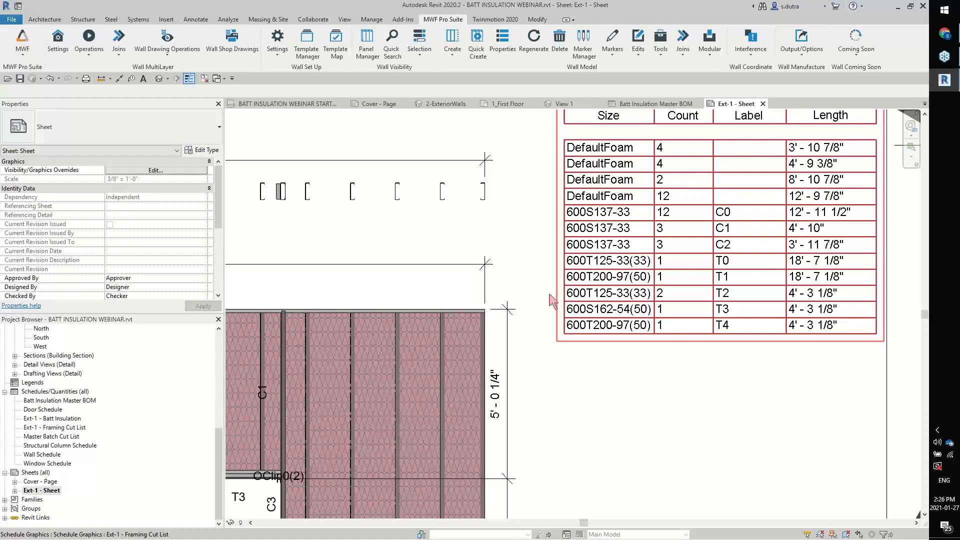
middle_click_drag(633, 188, 622, 209)
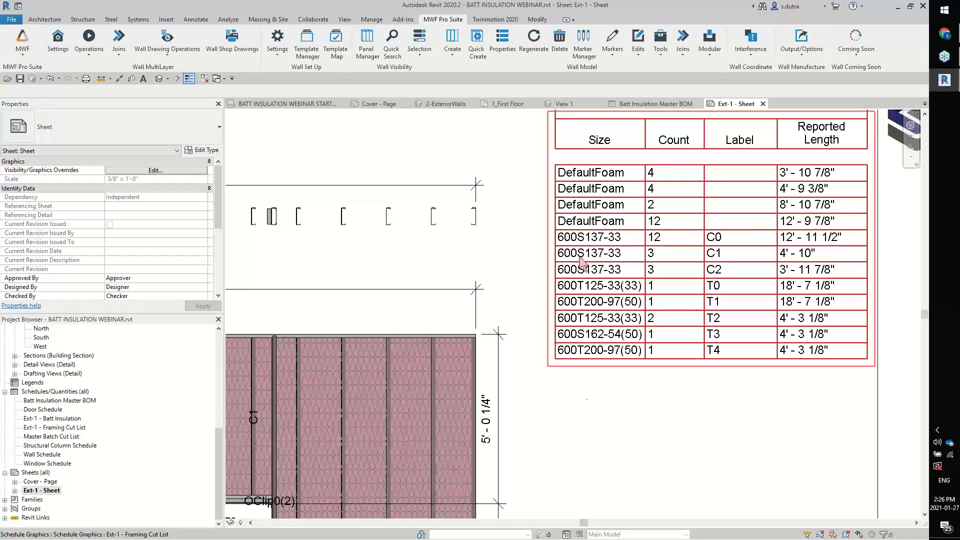
middle_click_drag(515, 419, 499, 294)
double_click(500, 294)
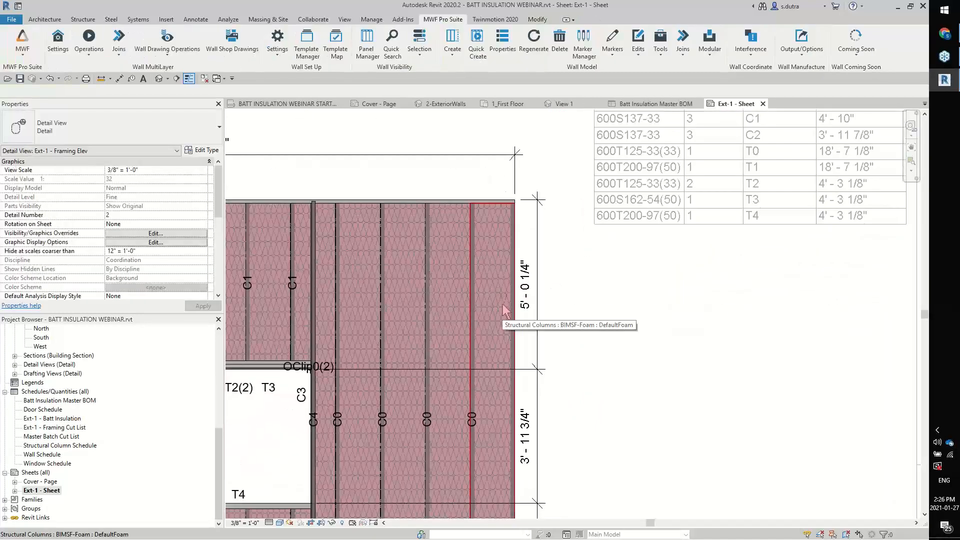
left_click(505, 311)
mouse_move(505, 311)
middle_mouse_down()
mouse_move(515, 267)
mouse_move(549, 262)
mouse_move(560, 236)
middle_mouse_up()
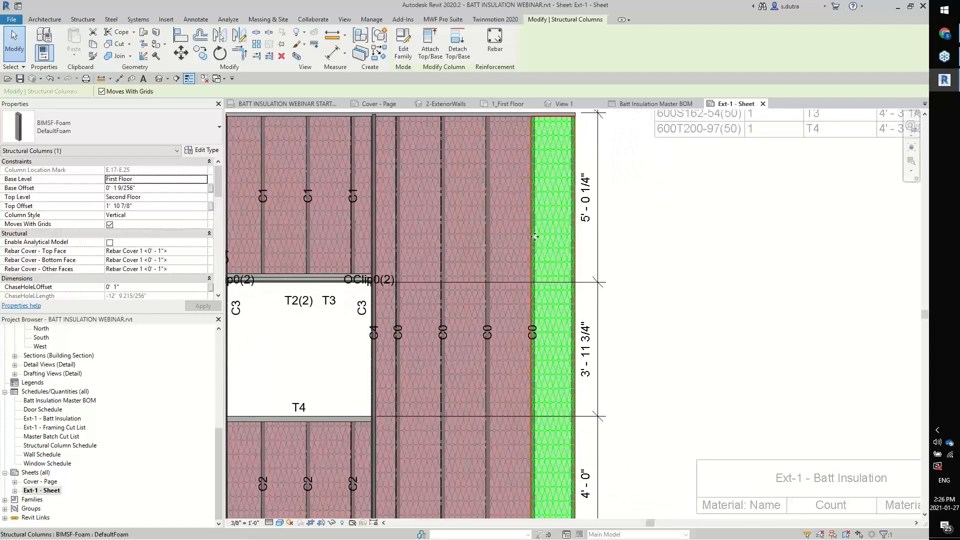
left_click_drag(219, 188, 216, 265)
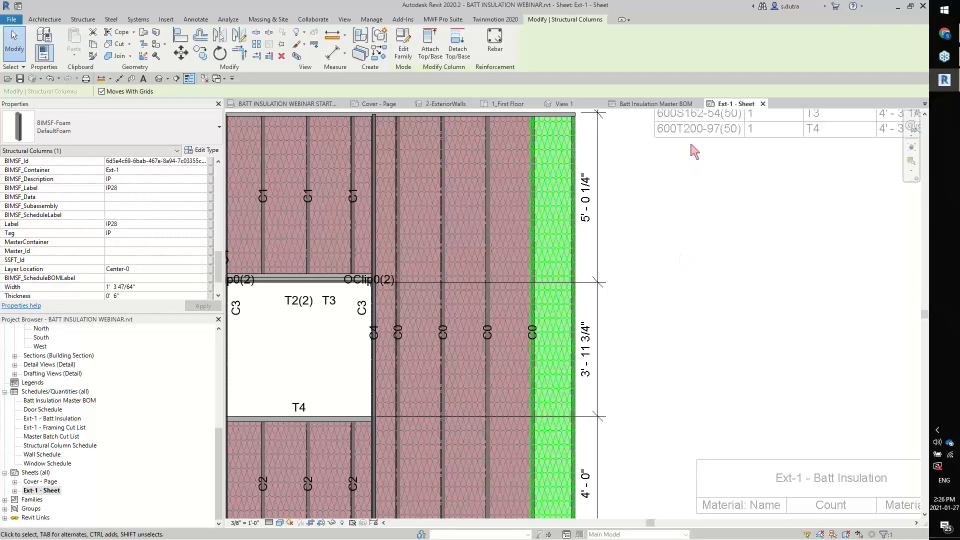
left_click(681, 173)
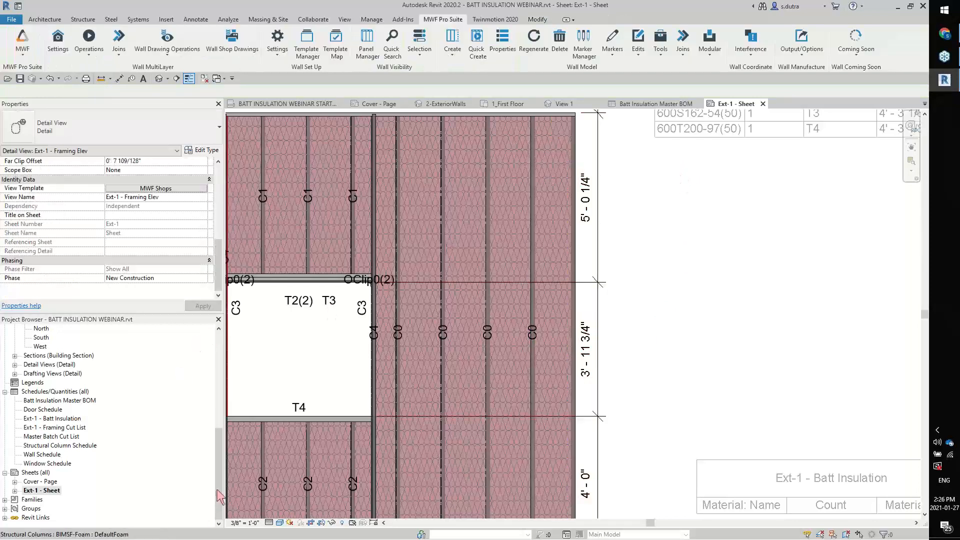
Open the Master Batch Cut List schedule and add the BIMSF_Description field to its scheduled fields
left_click_drag(218, 487, 219, 466)
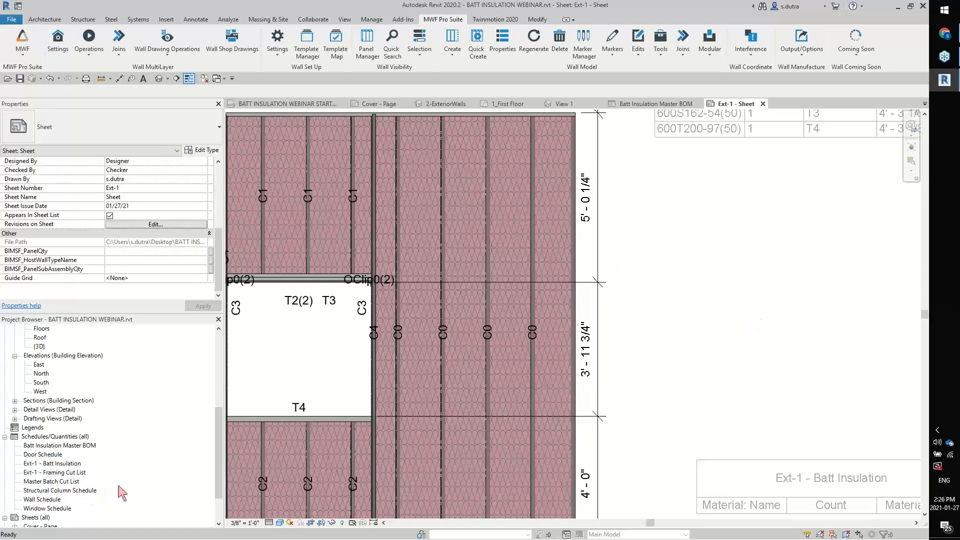
left_click(52, 481)
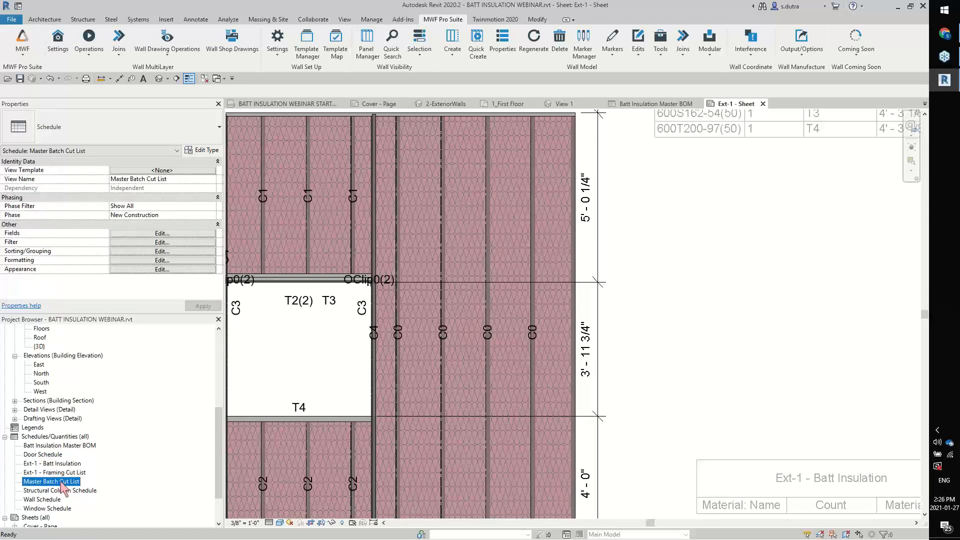
double_click(55, 482)
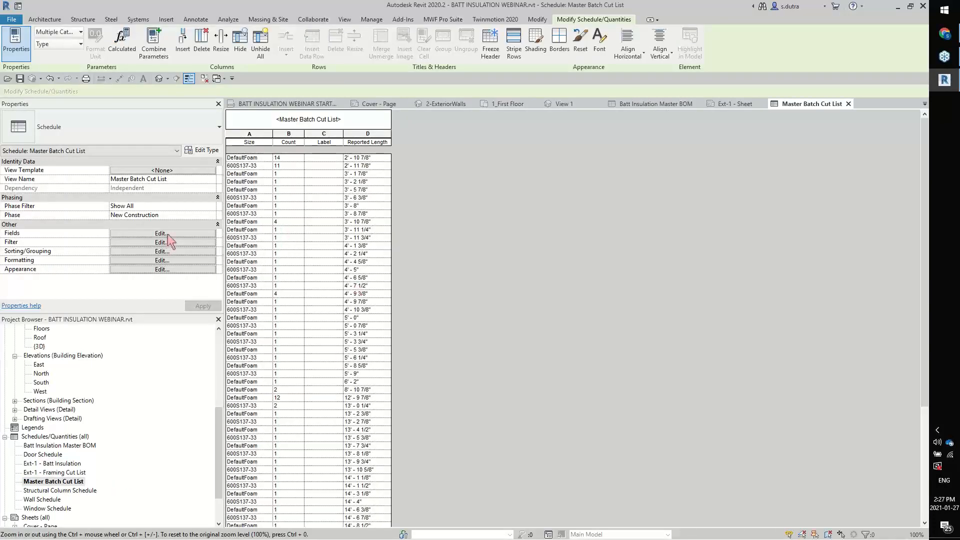
left_click(168, 233)
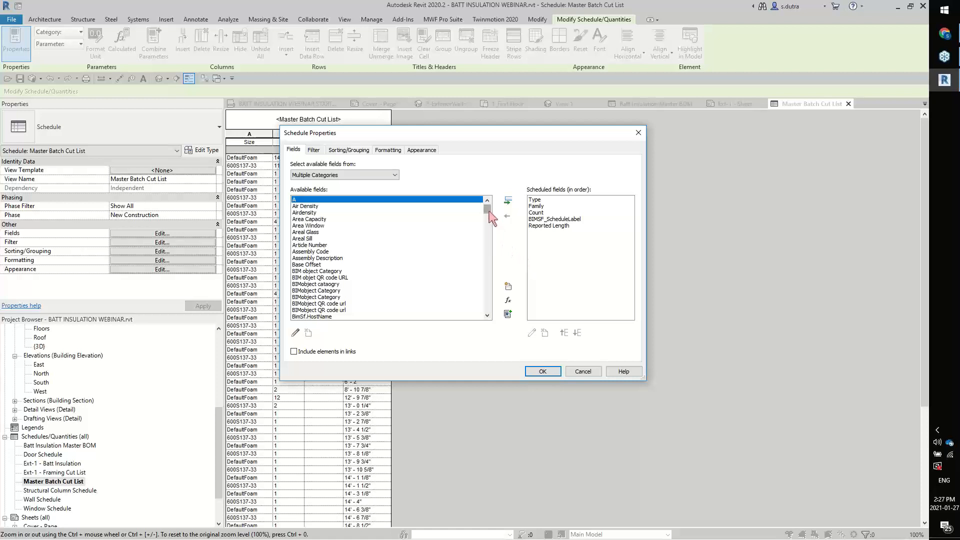
scroll(426, 259, "down", 5)
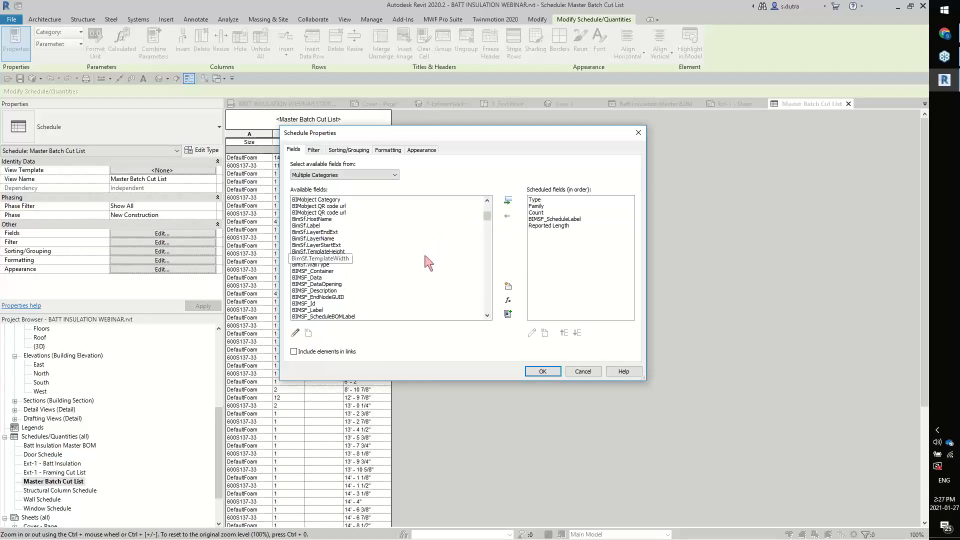
left_click(329, 290)
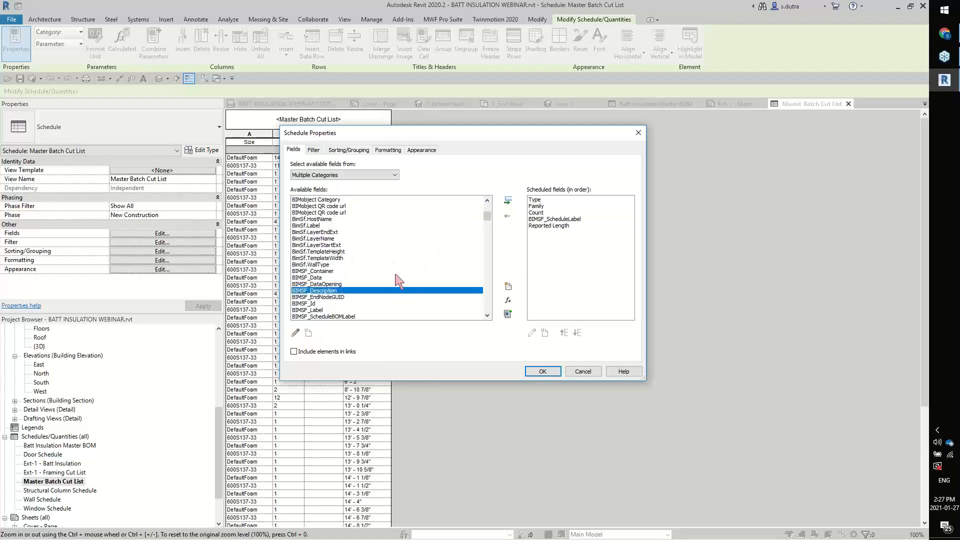
left_click(507, 203)
left_click(542, 371)
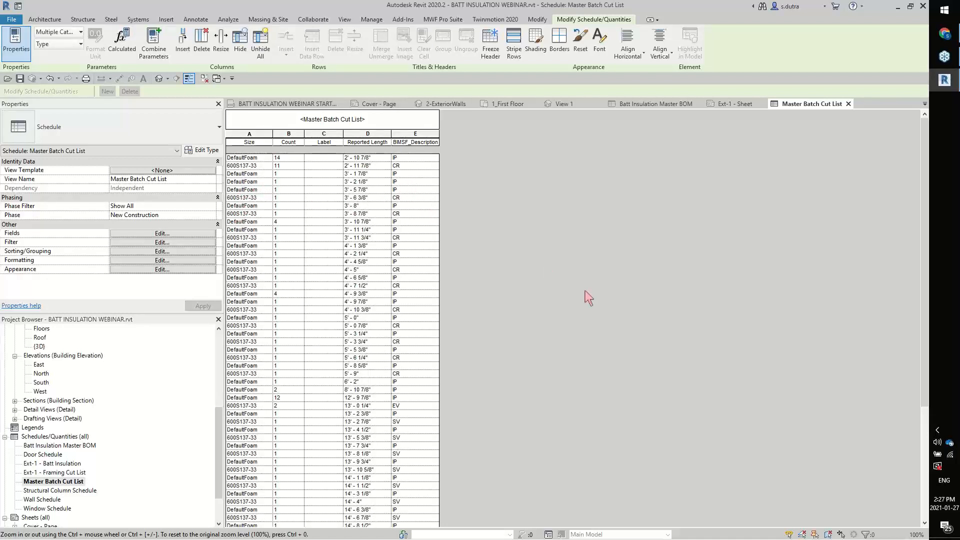
Filter the Master Batch Cut List to items whose BIMSF_Description does not equal IP, and hide the BIMSF_Description column
left_click(203, 243)
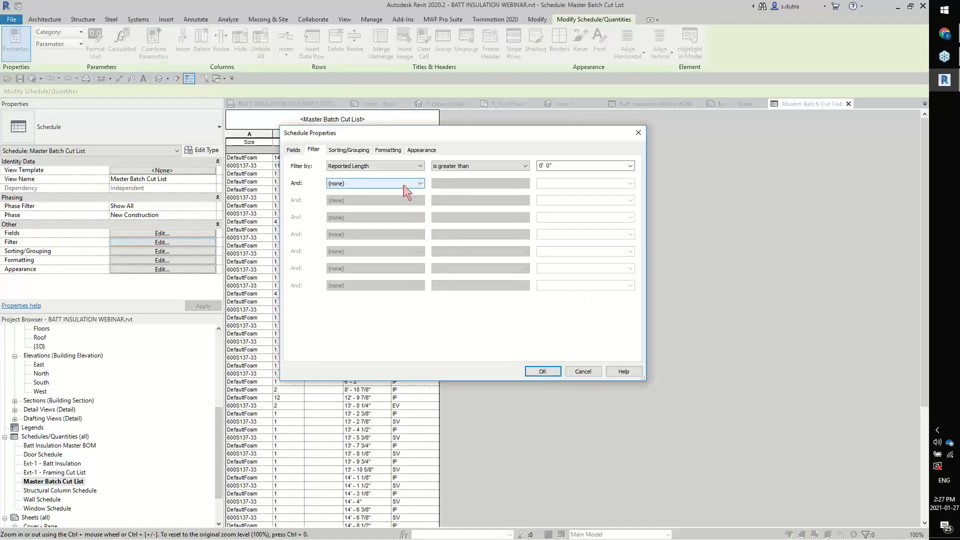
left_click(402, 183)
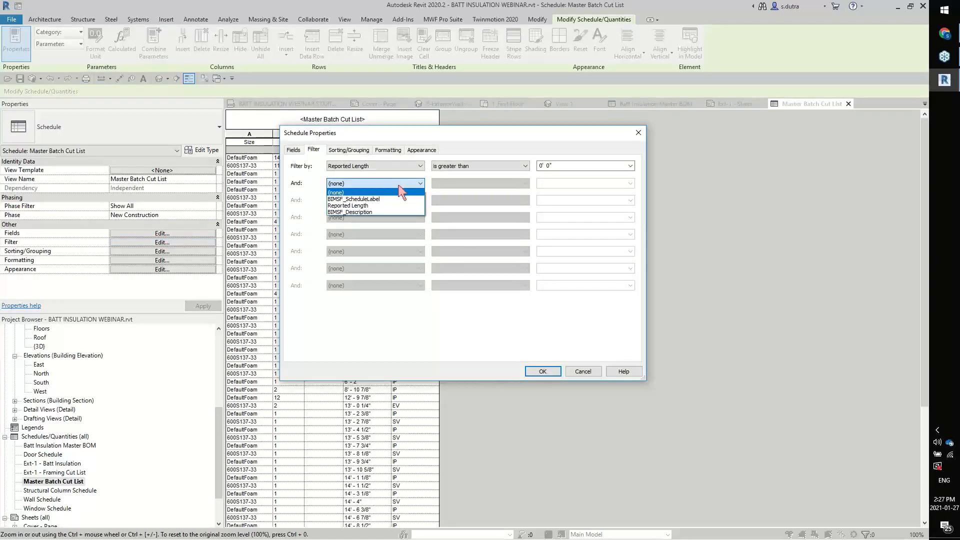
left_click(380, 212)
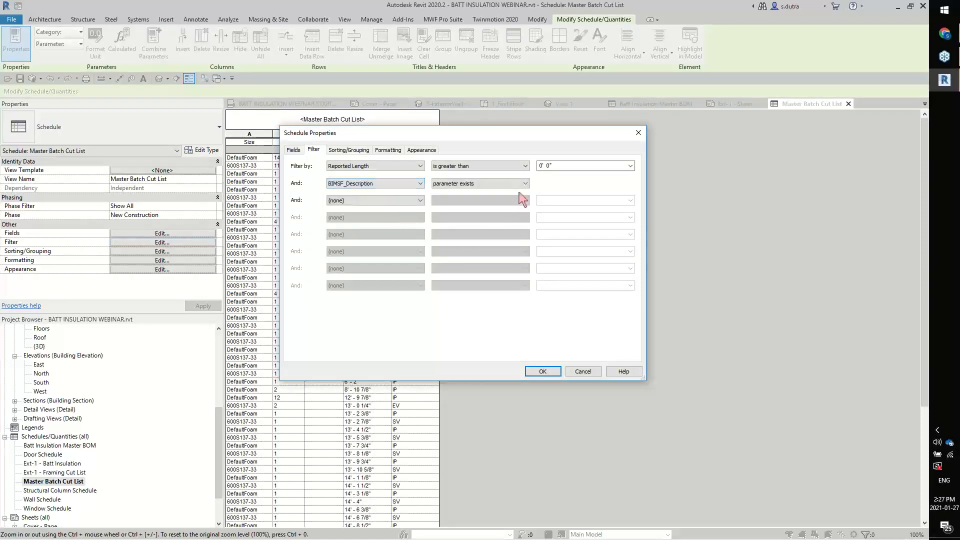
left_click(524, 184)
left_click(499, 211)
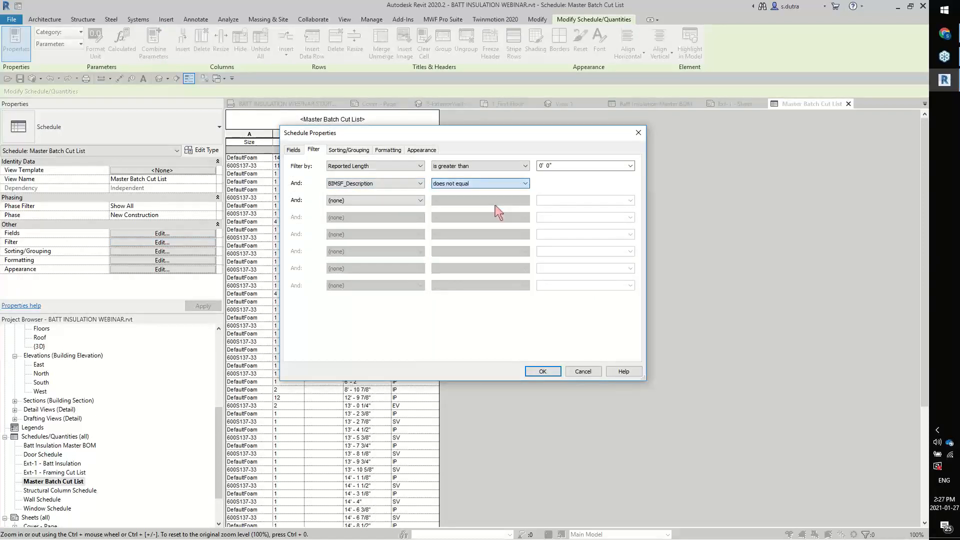
left_click(629, 183)
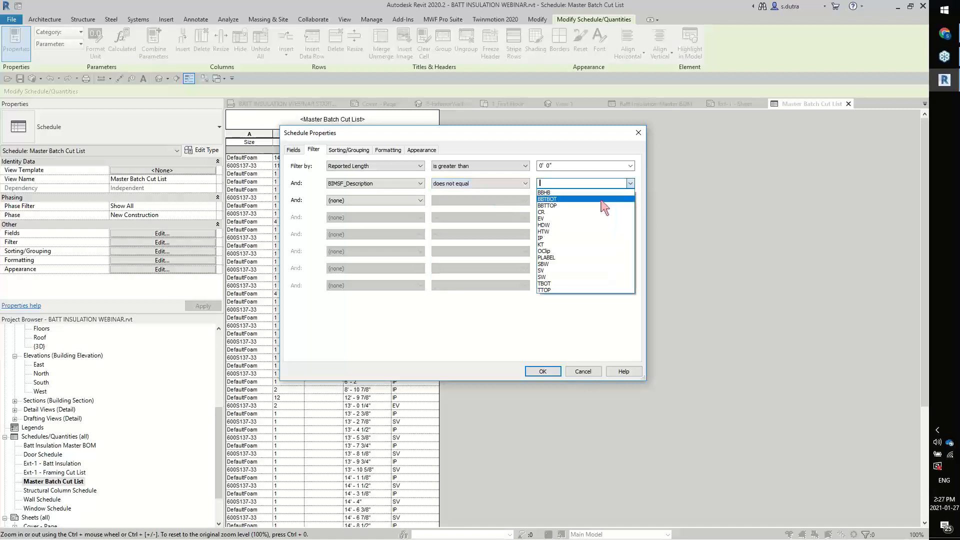
left_click(610, 238)
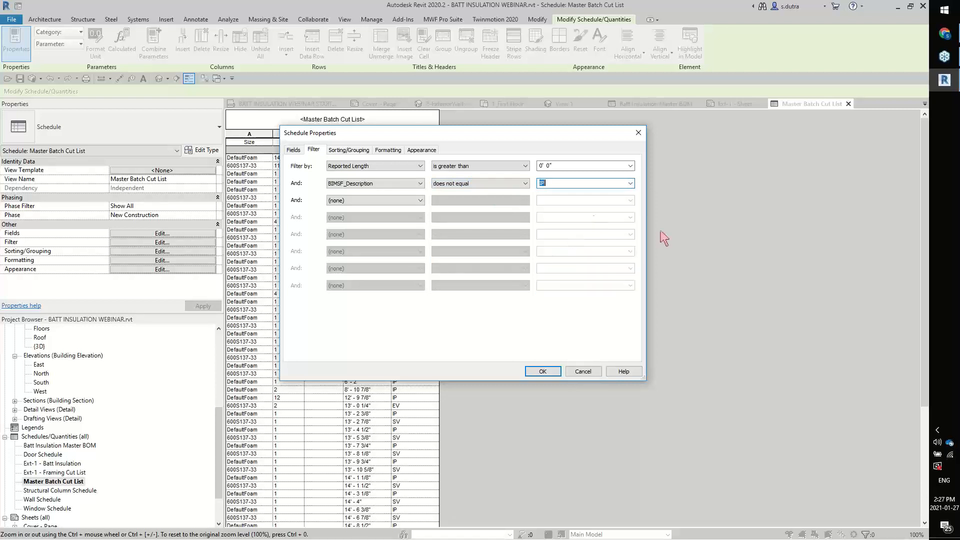
left_click(547, 372)
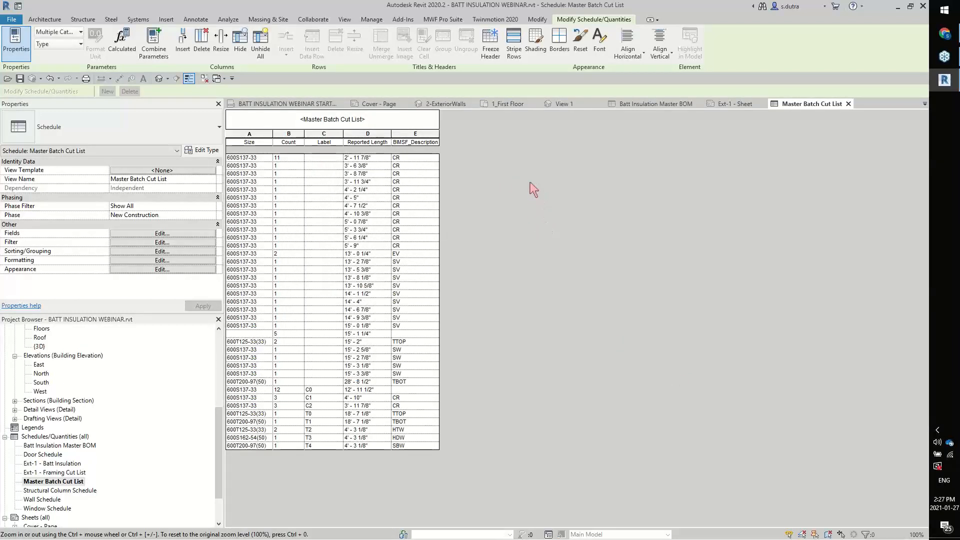
left_click(431, 134)
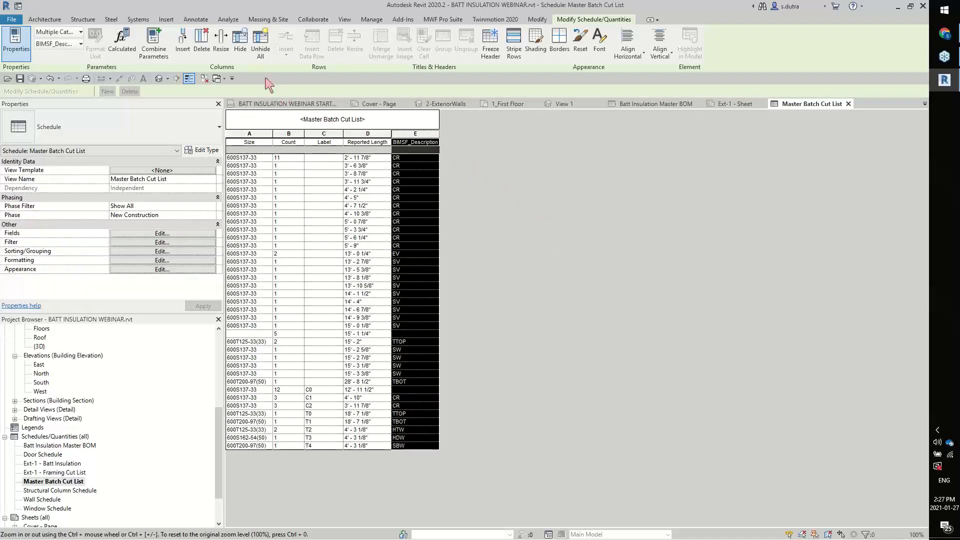
left_click(241, 48)
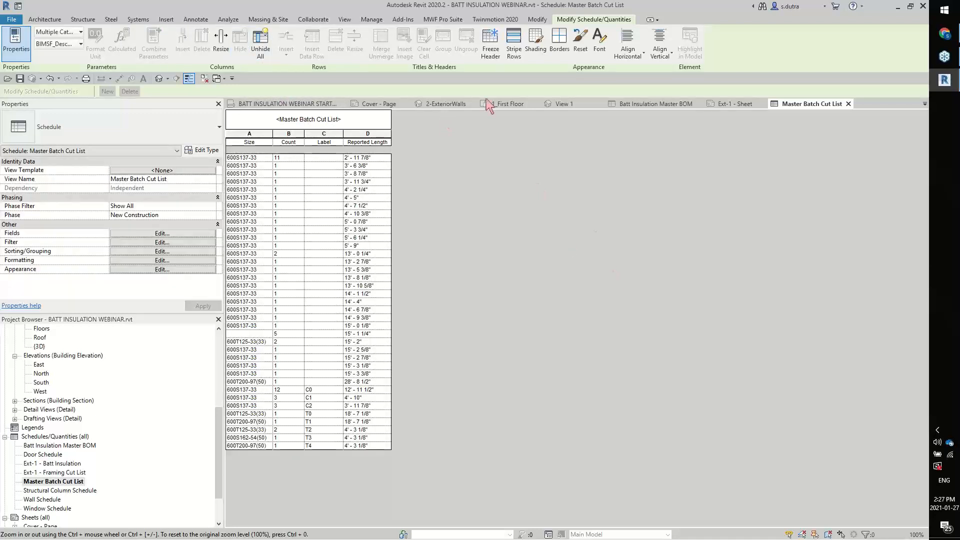
From the 1_First Floor plan, open the Standard Shop sheet properties in the MWF Shops 11x17 DEMO wall drawing settings
left_click(508, 104)
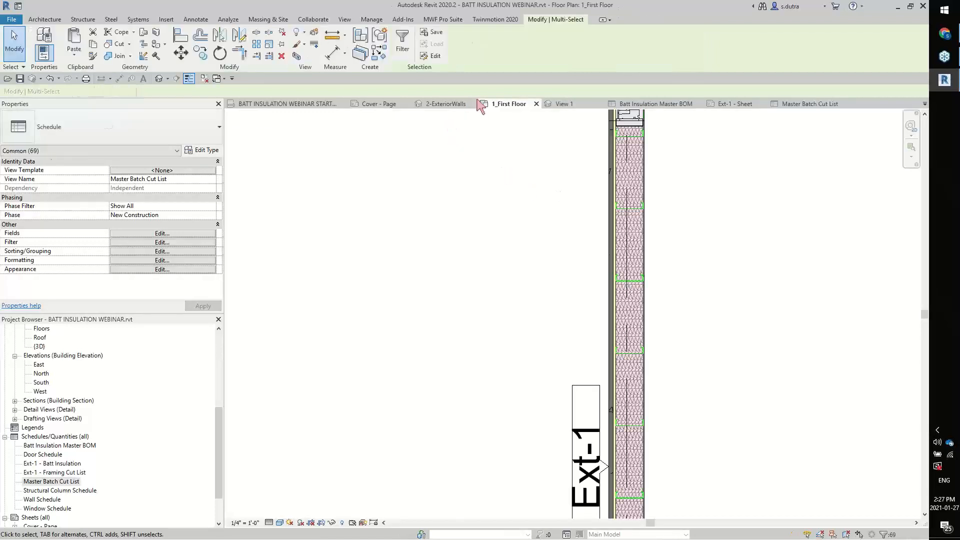
left_click(443, 19)
left_click(184, 51)
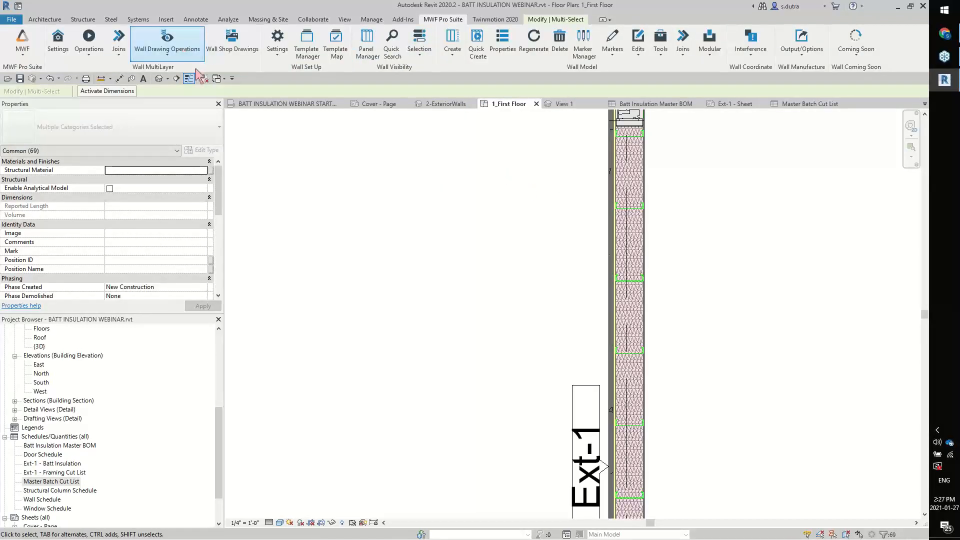
left_click(193, 70)
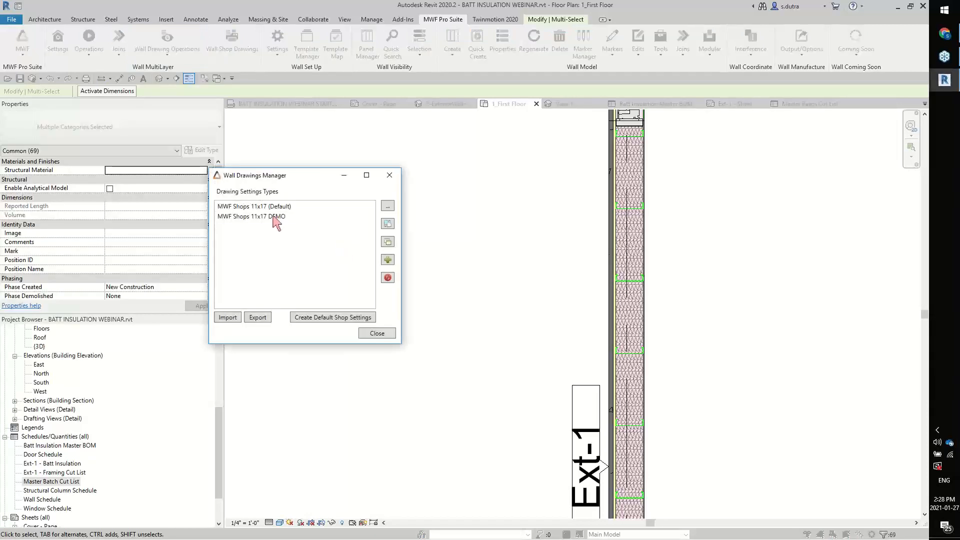
left_click(274, 220)
double_click(273, 216)
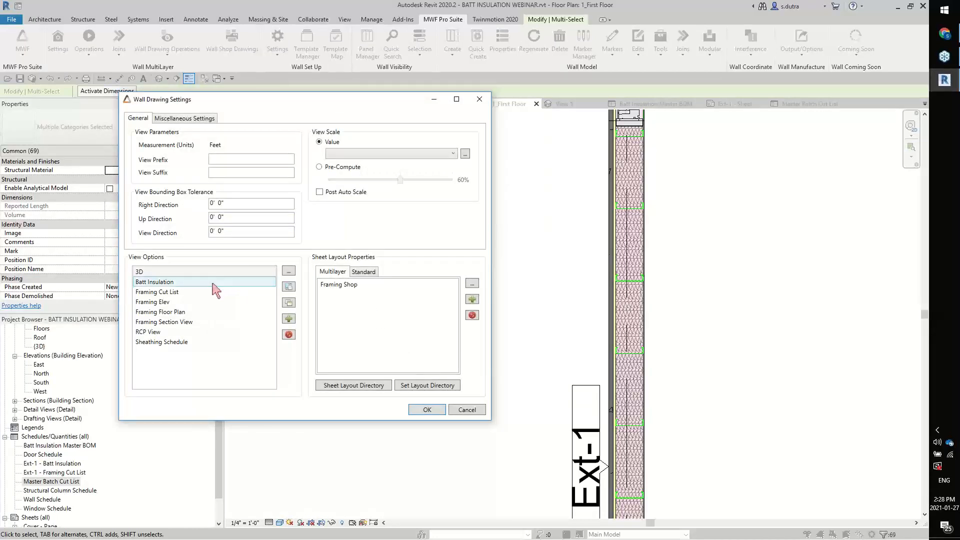
left_click(368, 272)
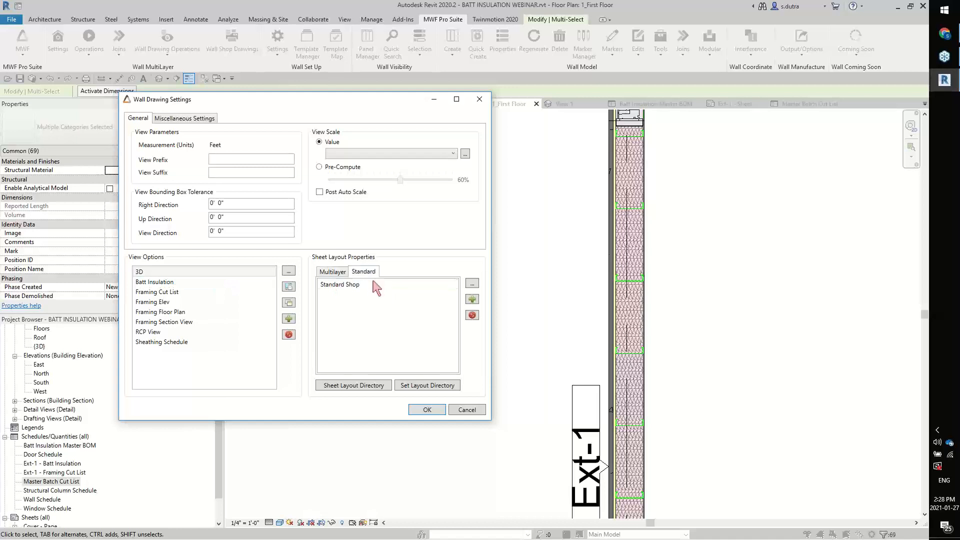
double_click(361, 285)
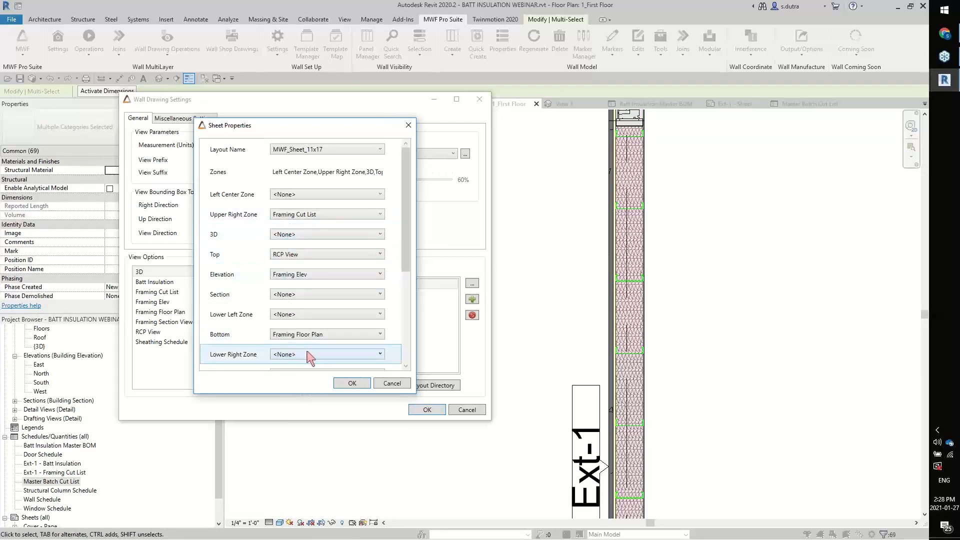
Assign Batt Insulation to the sheet's Lower Left Zone and set the Upper Left Zone to <None>
left_click(320, 317)
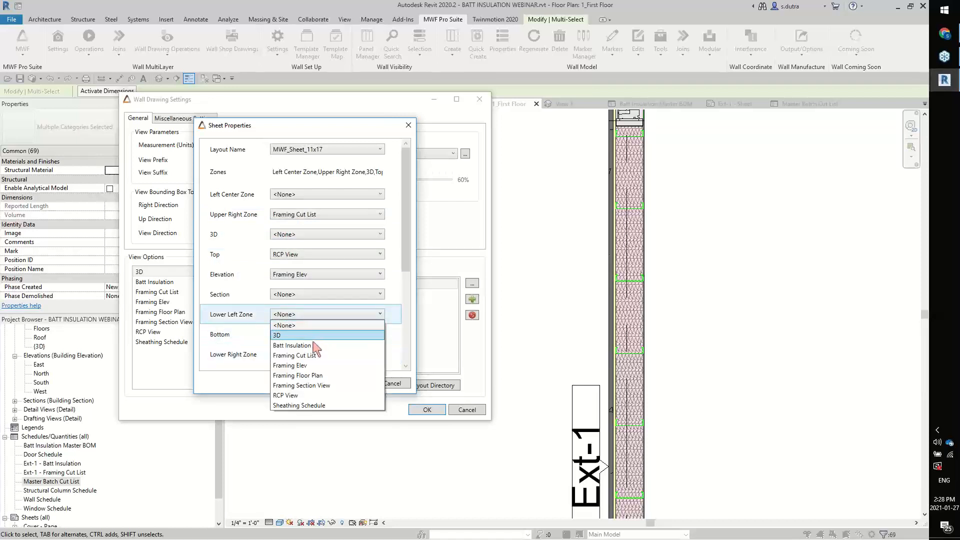
left_click(324, 334)
scroll(402, 284, "down", 3)
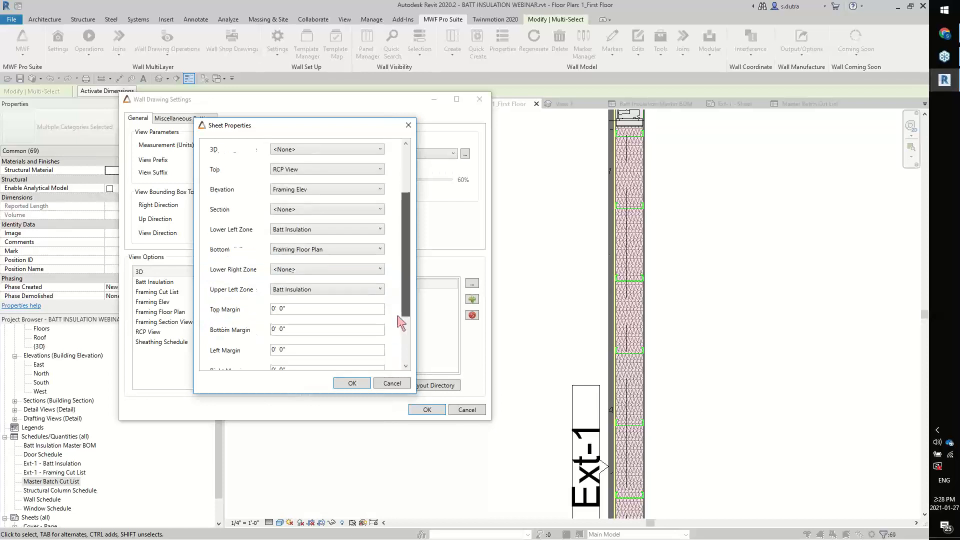
left_click(379, 293)
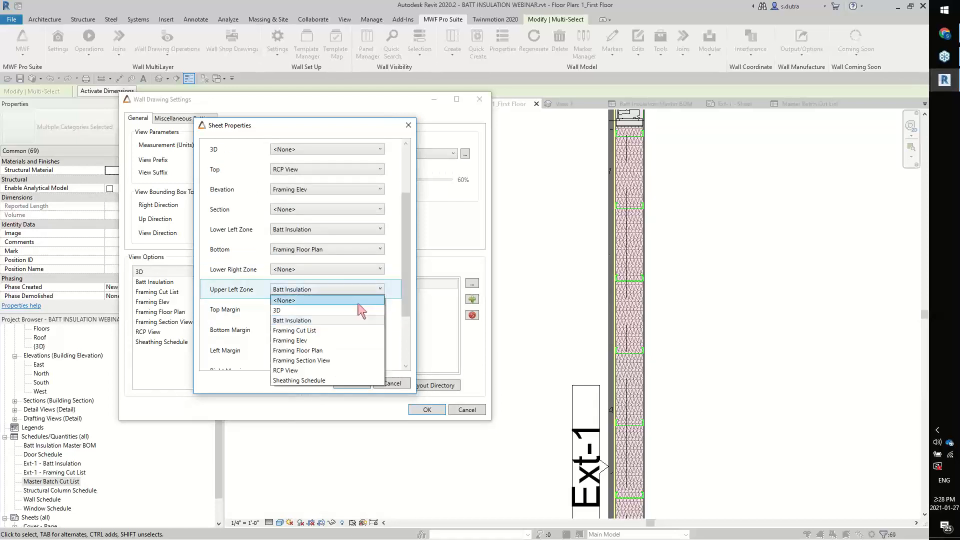
left_click(357, 302)
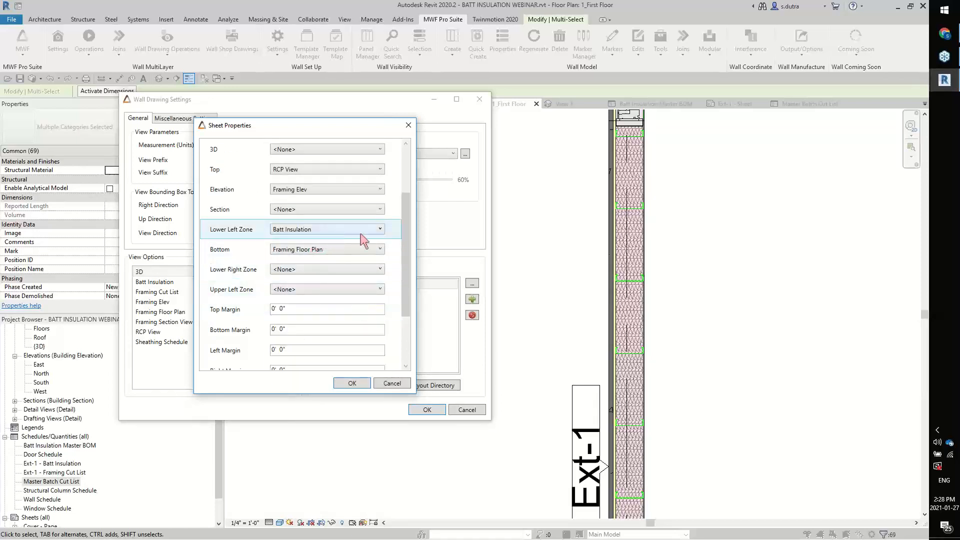
Assign Batt Insulation to the Lower Right Zone, set the Lower Left Zone to <None>, and save the wall drawing settings
scroll(406, 258, "up", 2)
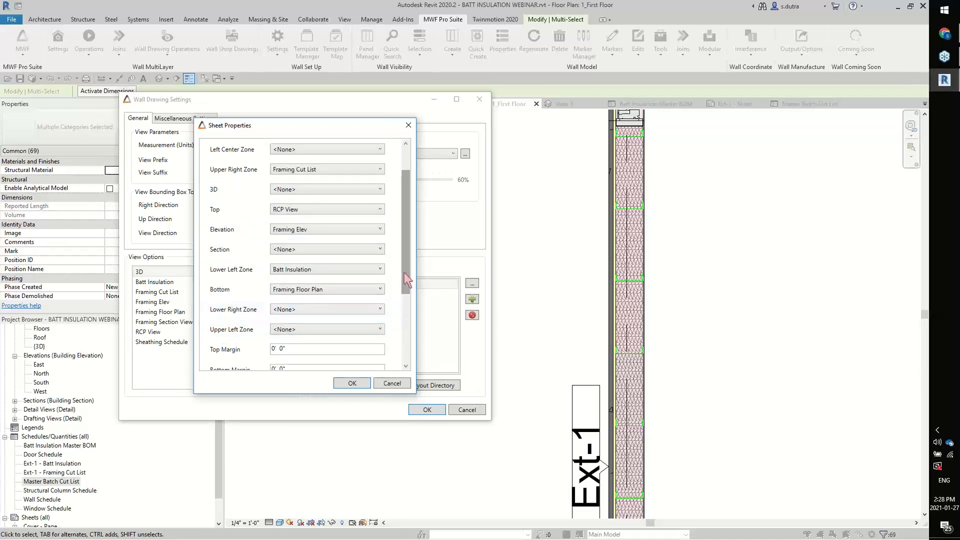
left_click_drag(406, 279, 401, 294)
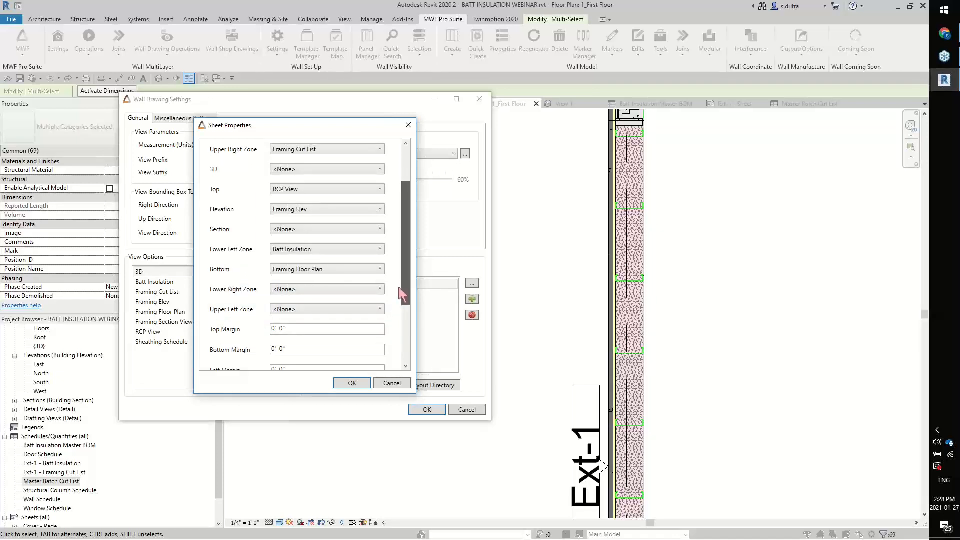
left_click(369, 290)
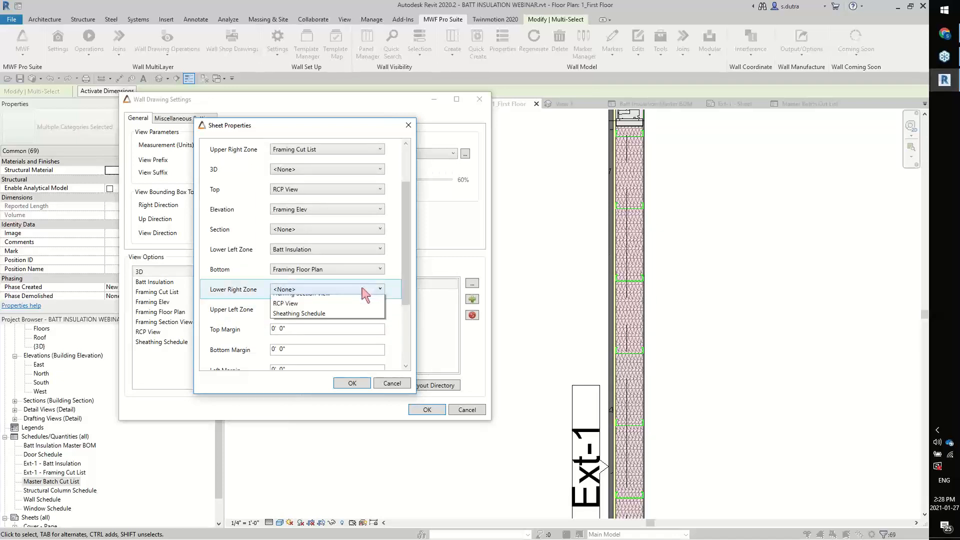
left_click(343, 322)
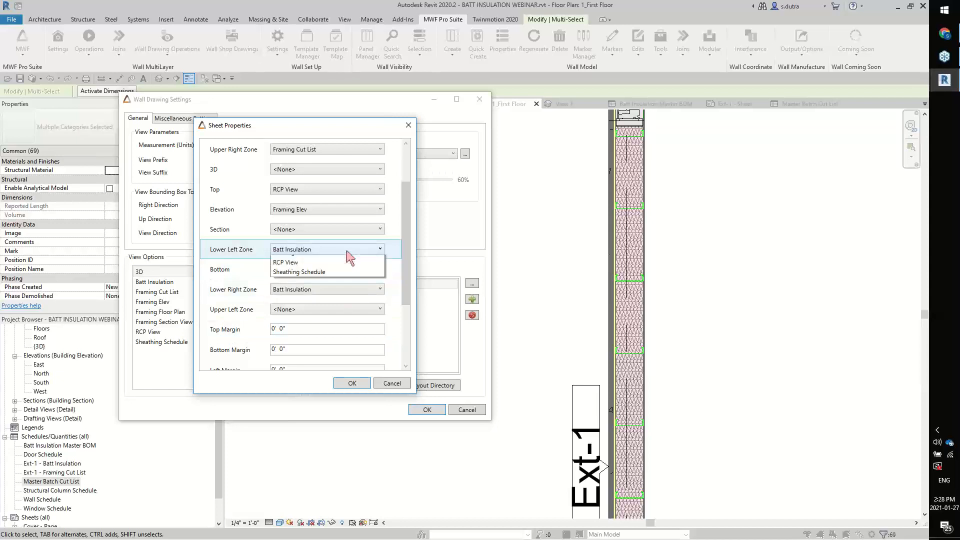
left_click(349, 250)
left_click(332, 260)
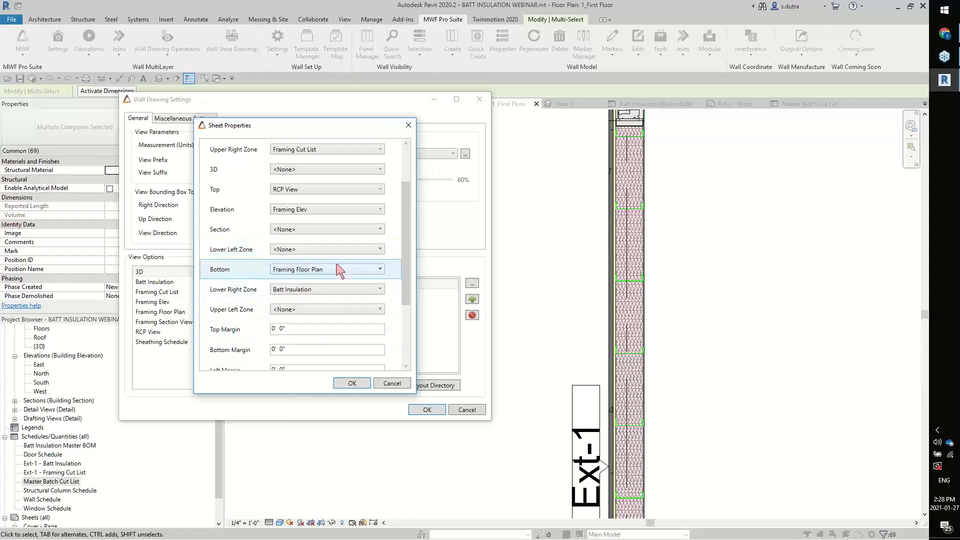
left_click(350, 383)
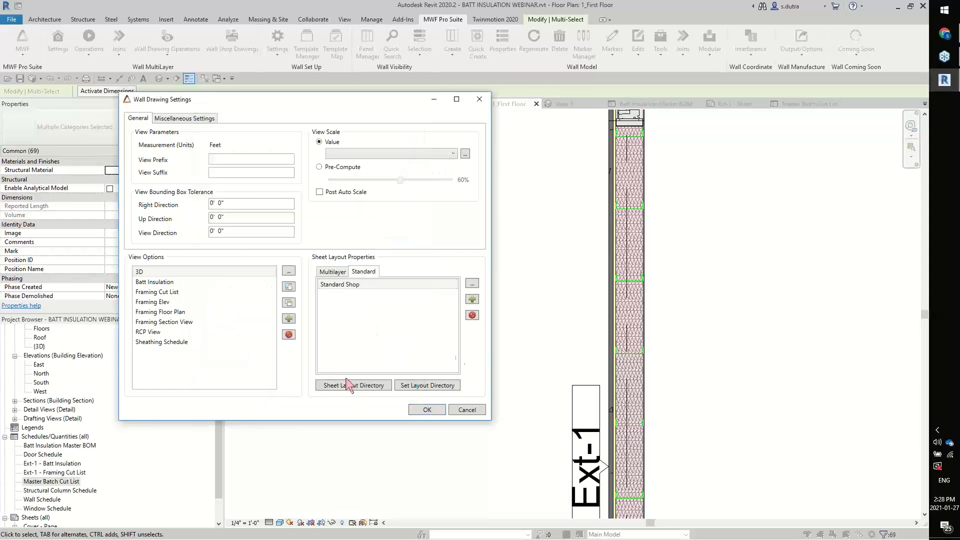
left_click(427, 410)
left_click(377, 333)
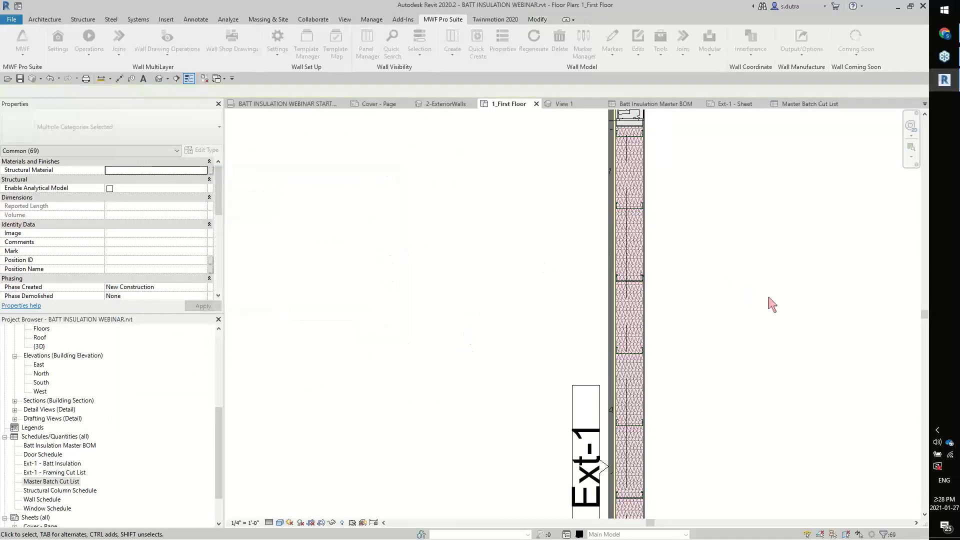
Regenerate the shop drawing of the selected Ext-1 wall with the MWF Shops 11x17 DEMO settings, overriding the existing one
left_click_drag(767, 298, 530, 289)
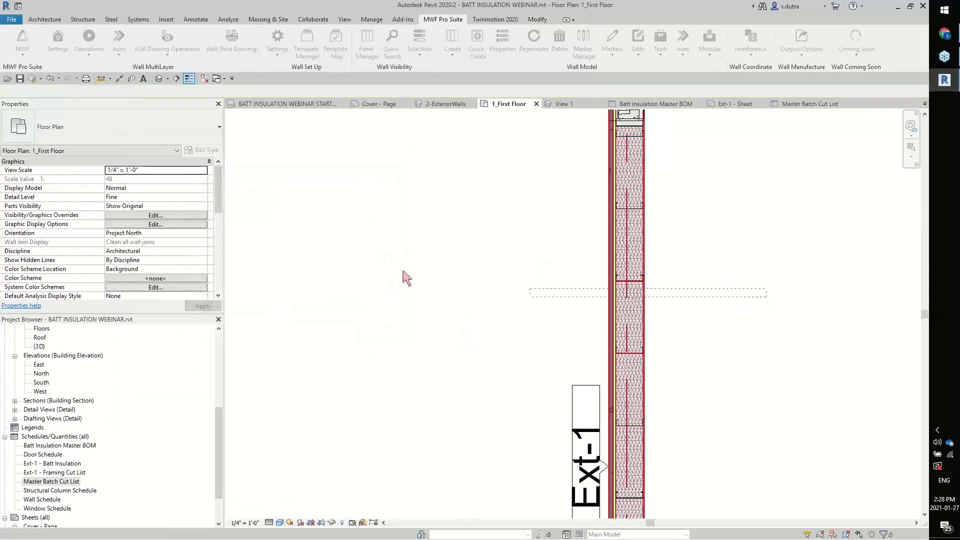
left_click(444, 19)
left_click(231, 43)
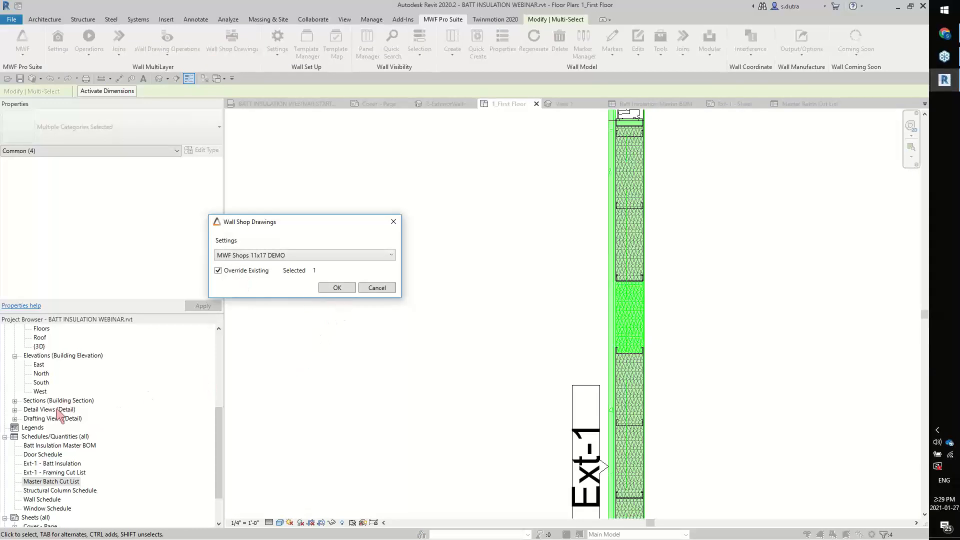
left_click(345, 289)
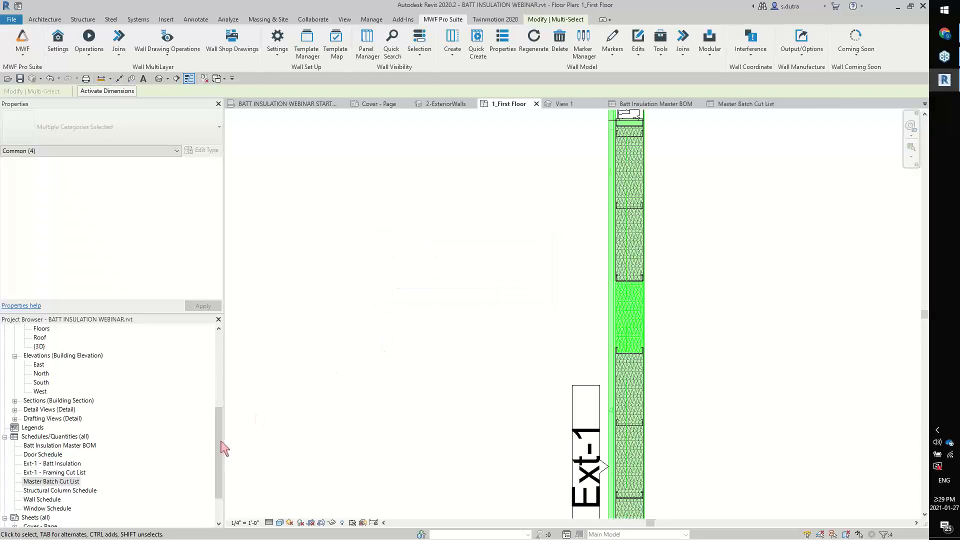
Open the regenerated Ext-1 sheet and examine the placement and contents of its Framing Cut List and Batt Insulation schedules
left_click_drag(220, 448, 221, 472)
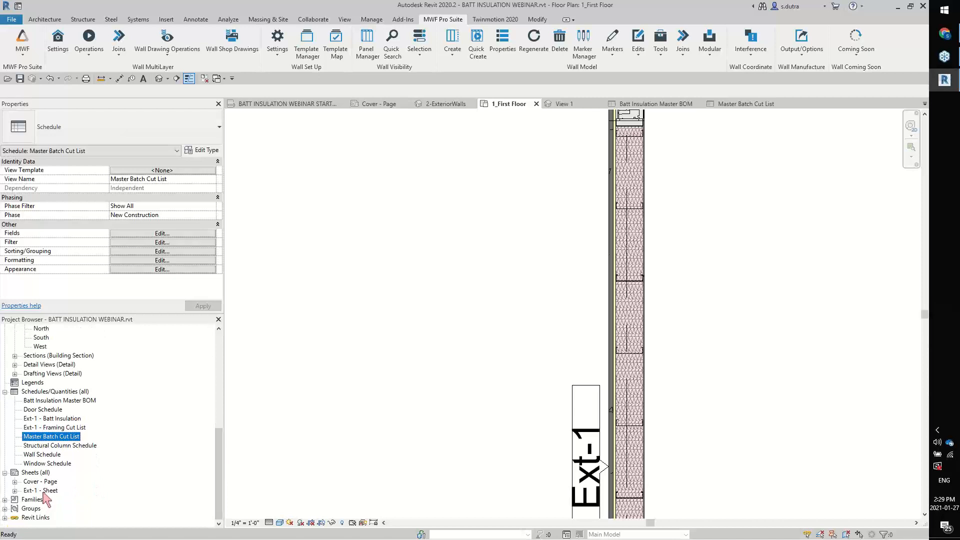
left_click(44, 491)
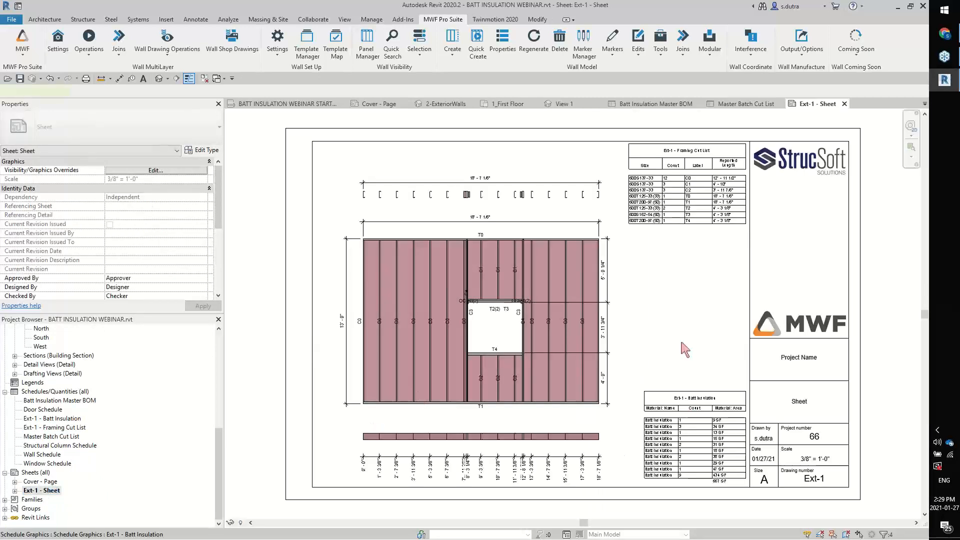
scroll(667, 117, "up", 1)
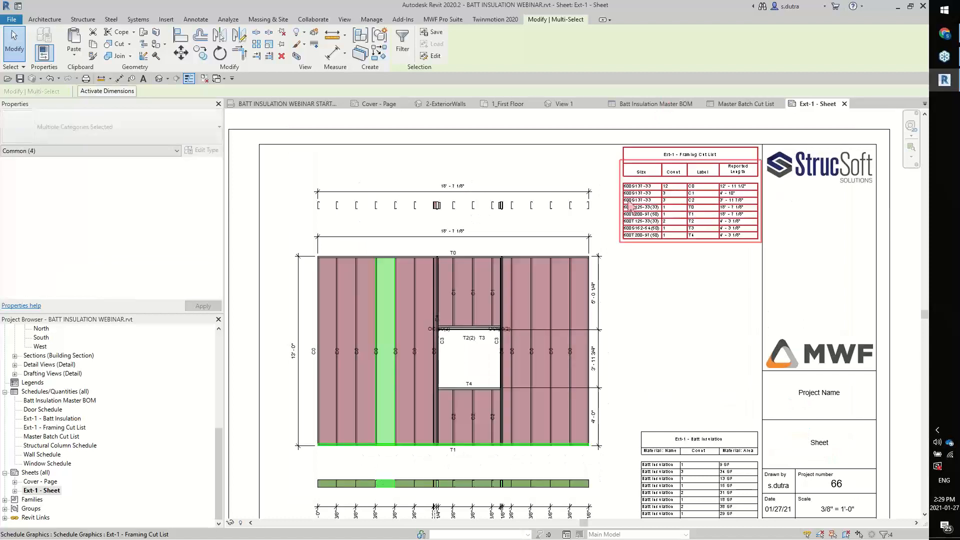
scroll(687, 265, "up", 1)
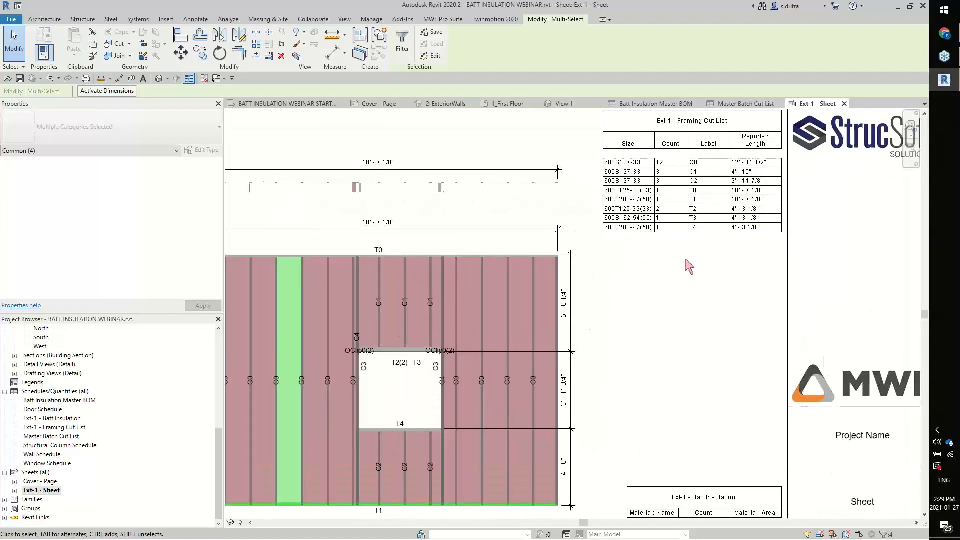
scroll(674, 305, "down", 3)
middle_click_drag(671, 304, 630, 206)
scroll(674, 465, "up", 2)
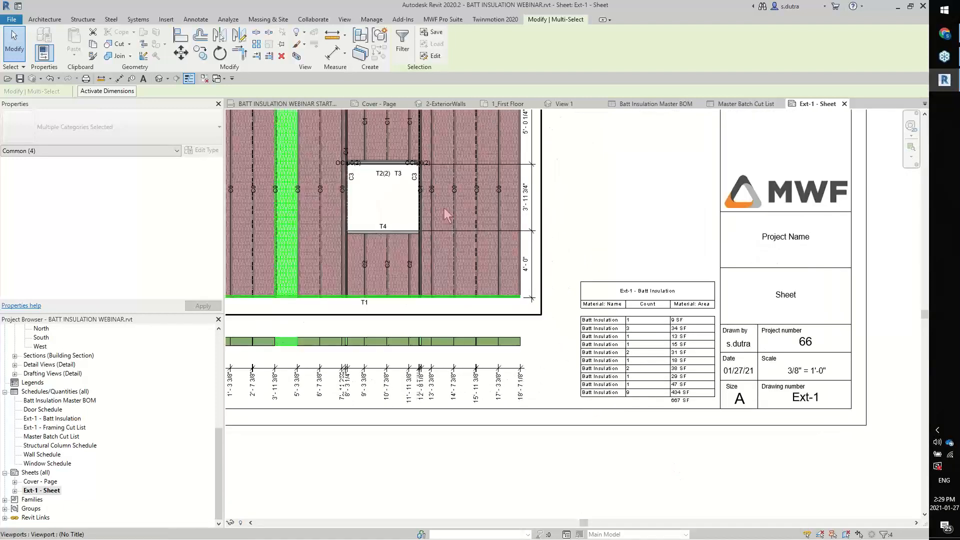
scroll(684, 410, "up", 2)
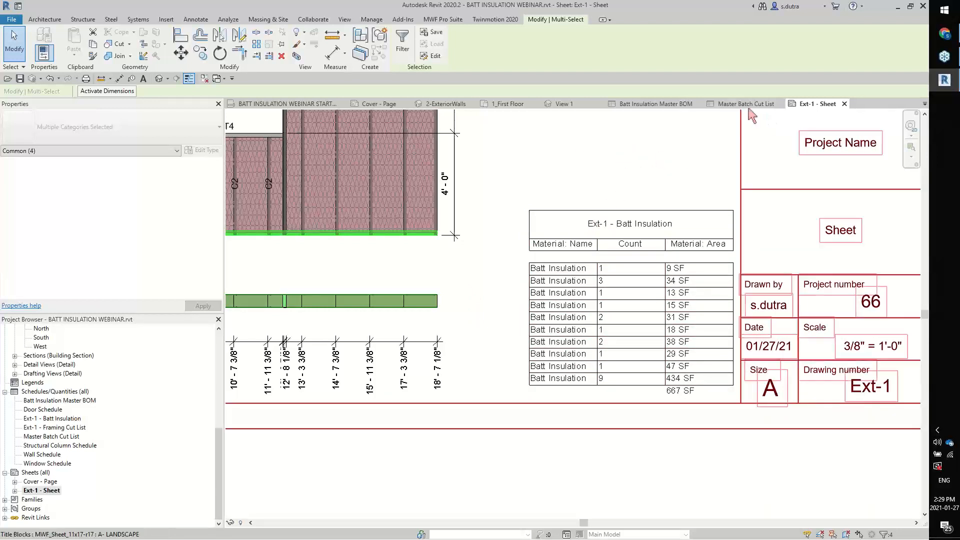
Review the Batt Insulation Master BOM schedule and return to the Ext-1 sheet to view its whole layout
left_click(648, 106)
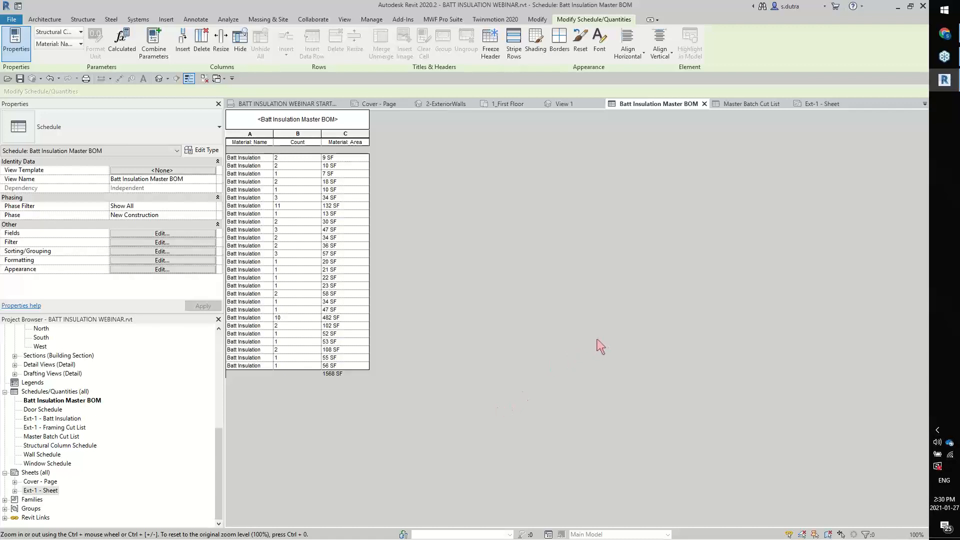
left_click(824, 103)
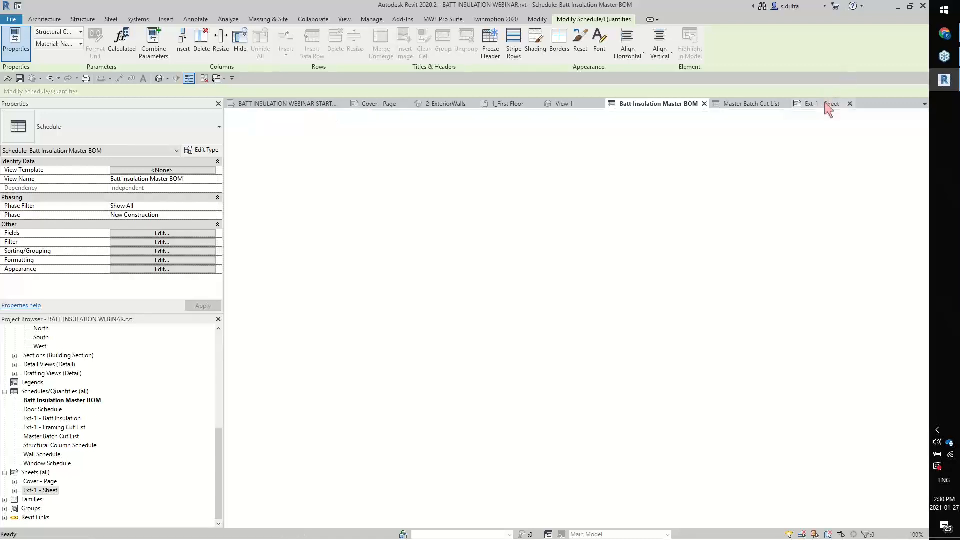
middle_click_drag(591, 218, 624, 271)
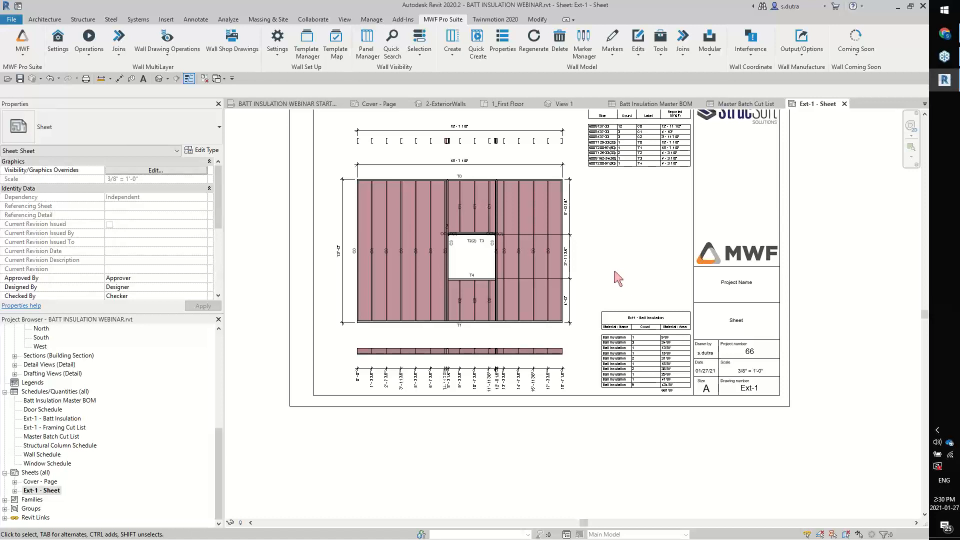
middle_click_drag(616, 235, 622, 288)
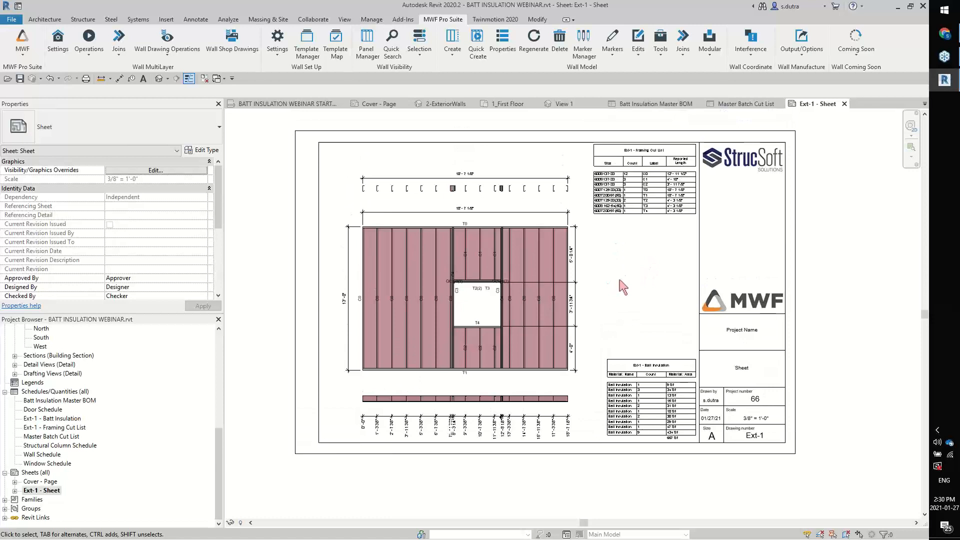
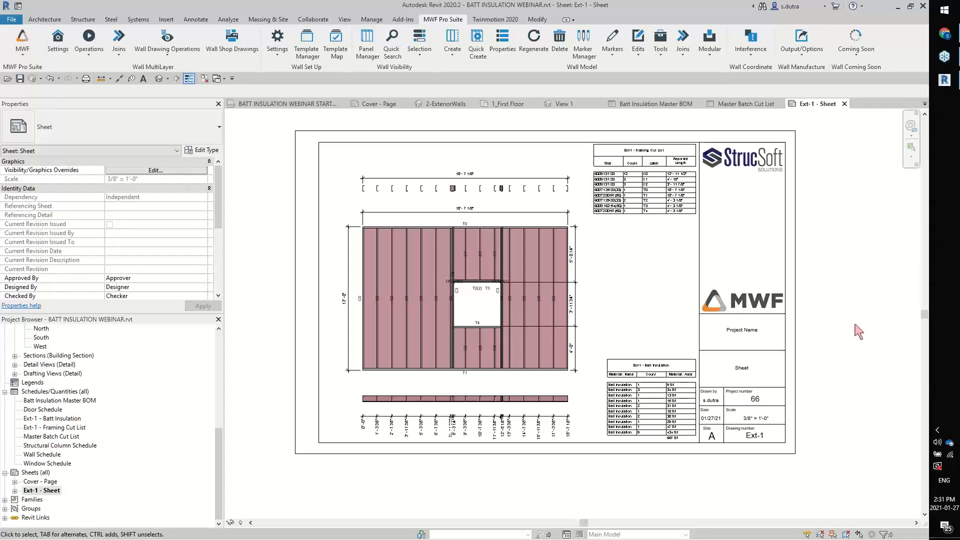
In the 1_First Floor plan, draw a horizontal Interior - 6 1/2" Partition wall about 6'-5" long in the empty area beside Ext-1
left_click(525, 106)
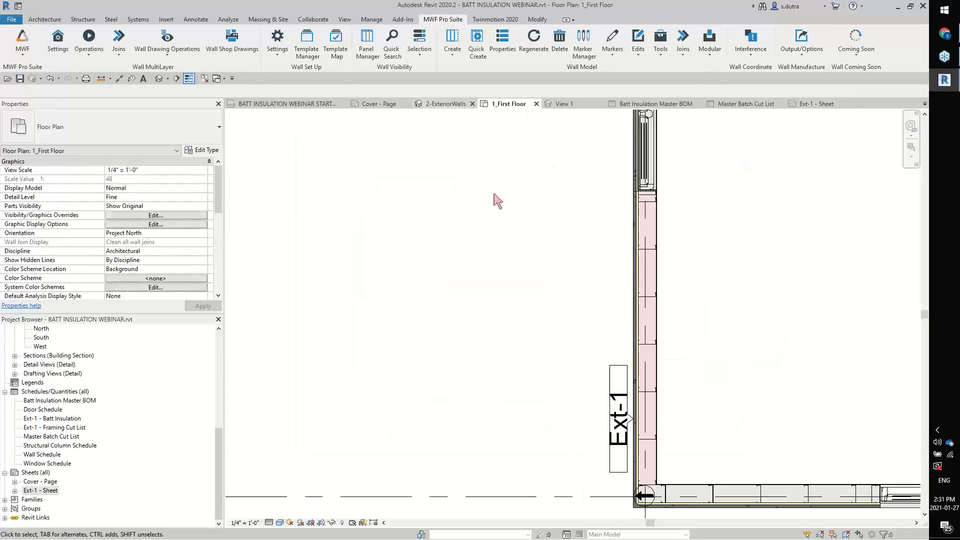
middle_click_drag(516, 246, 621, 271)
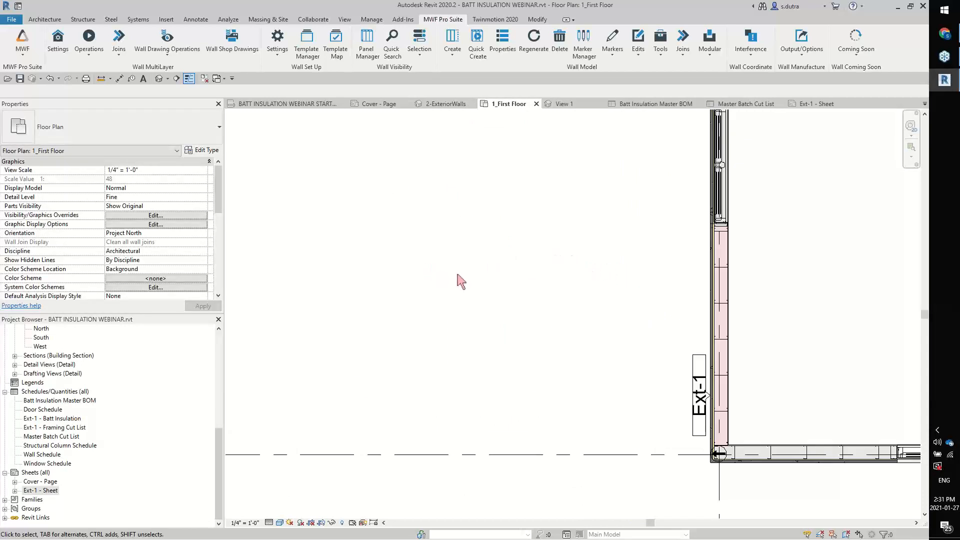
key("w")
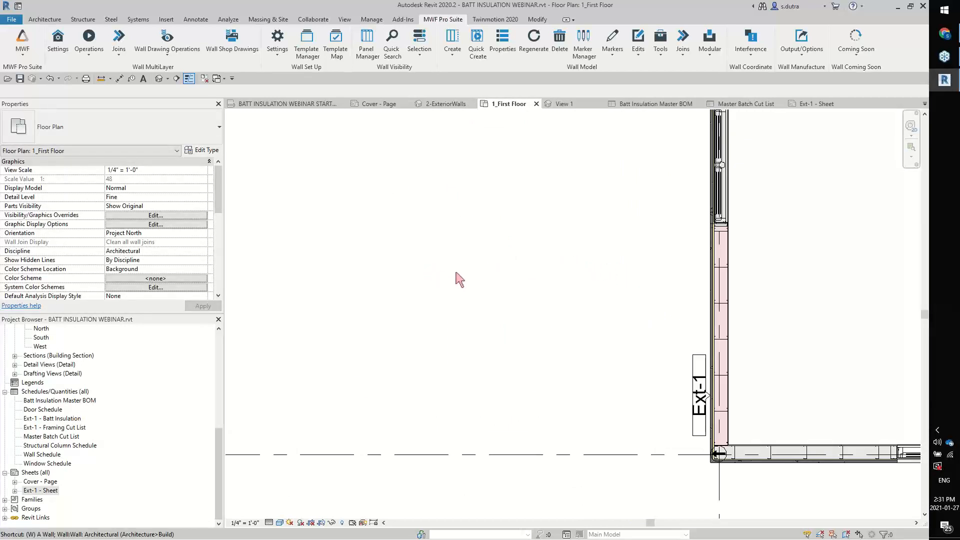
middle_click_drag(439, 274, 442, 276)
key("w")
key("a")
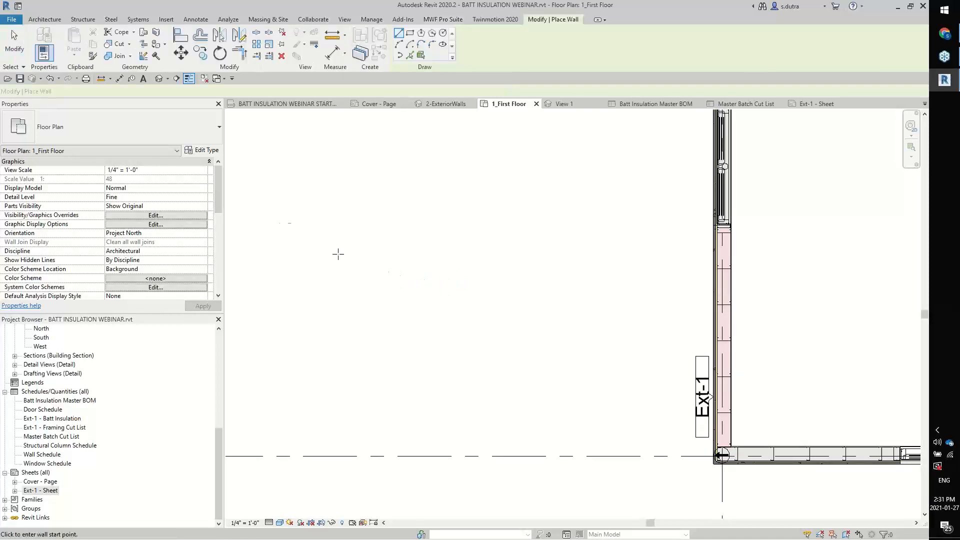
left_click(150, 134)
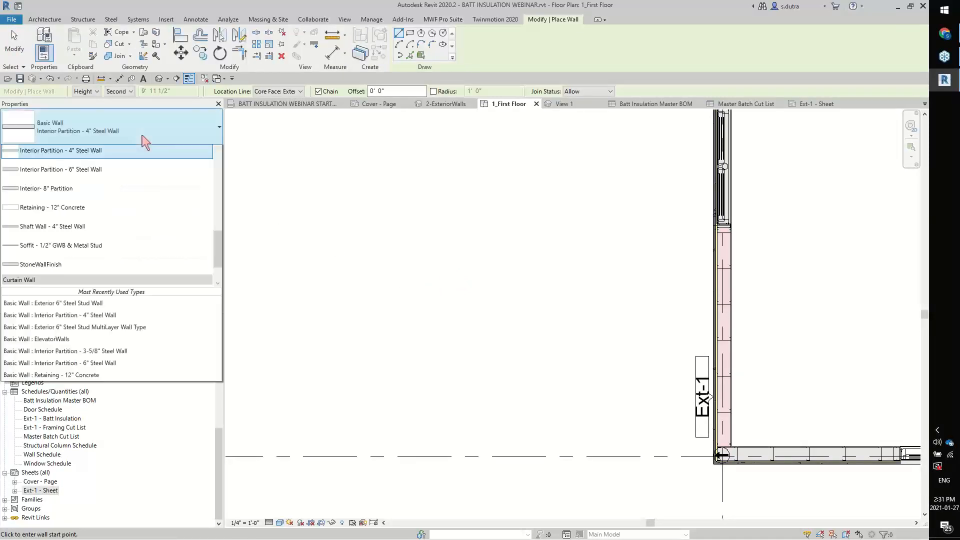
scroll(133, 219, "up", 5)
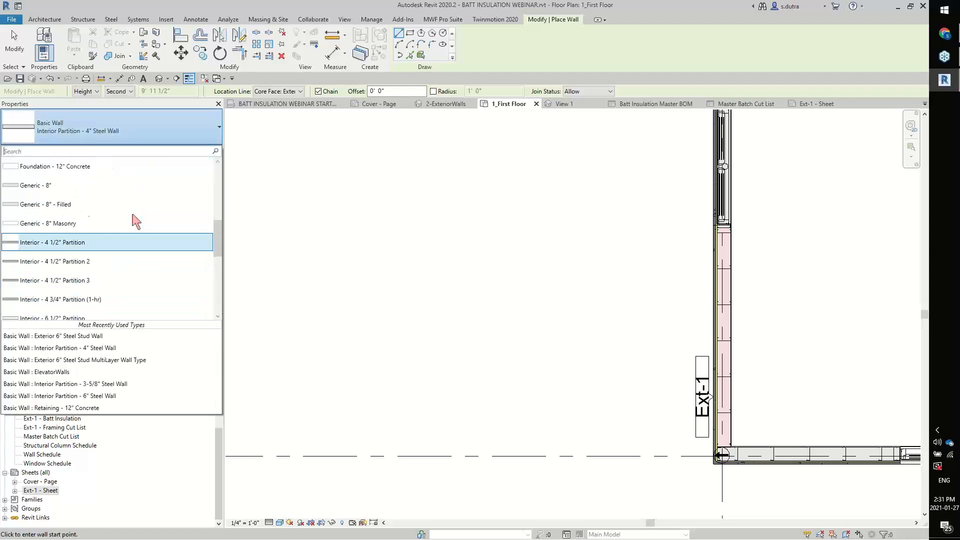
scroll(152, 226, "up", 2)
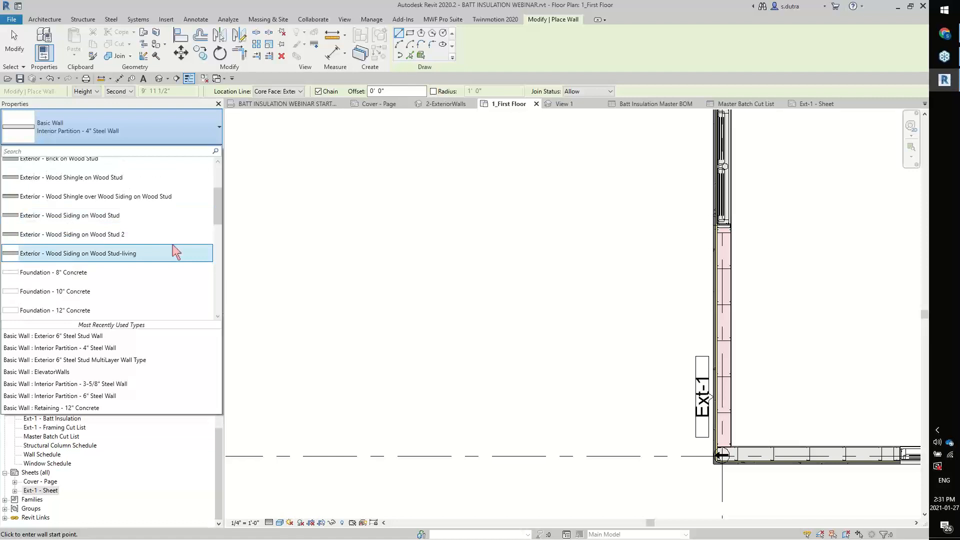
scroll(172, 251, "down", 1)
scroll(176, 251, "down", 4)
scroll(176, 252, "down", 4)
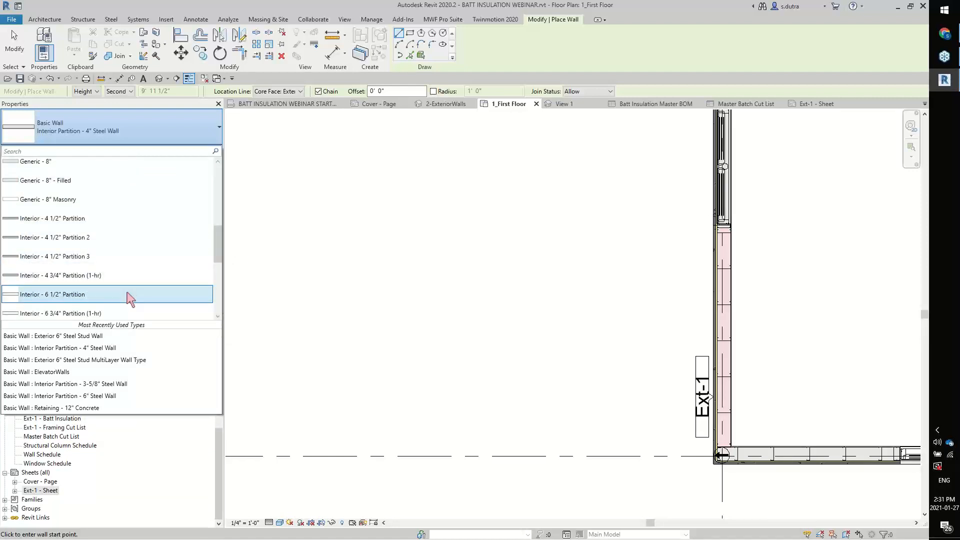
left_click(131, 295)
left_click(326, 287)
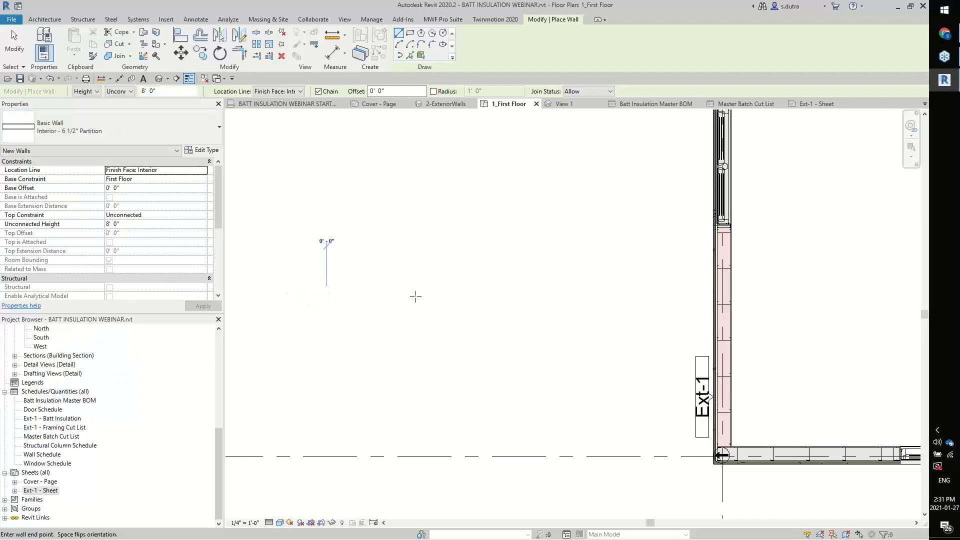
left_click(499, 291)
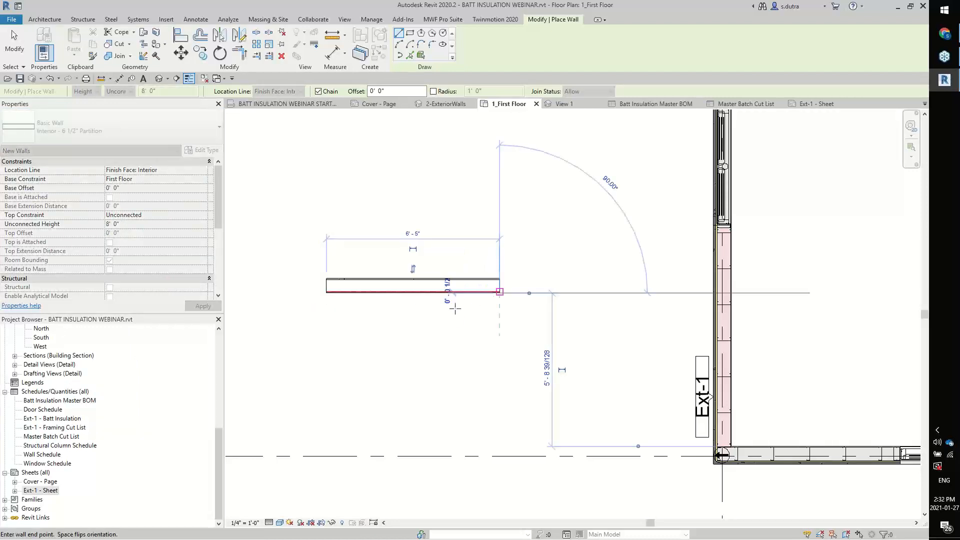
key("Escape")
key("Escape")
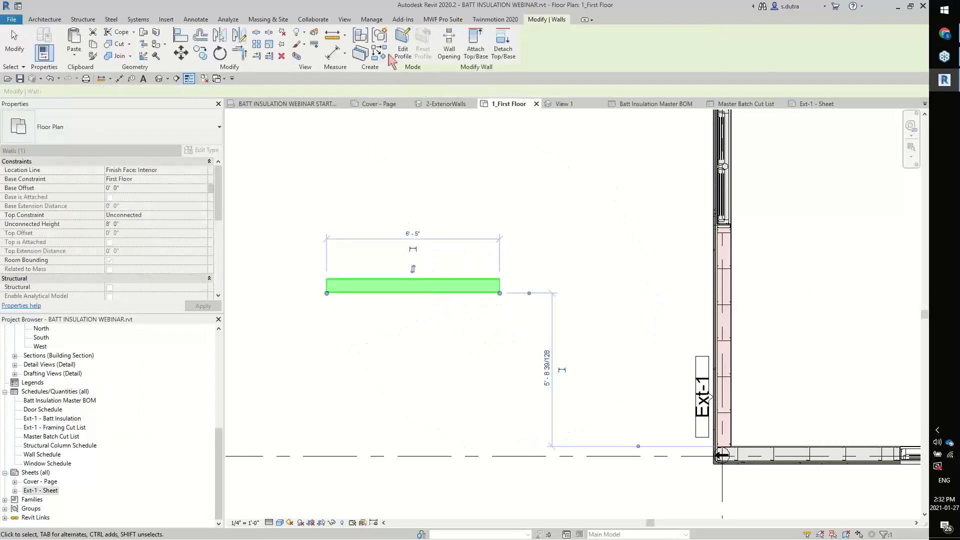
For the new partition wall, make the Wood template from the Default folder active in the Template Manager and close the manager
left_click(455, 20)
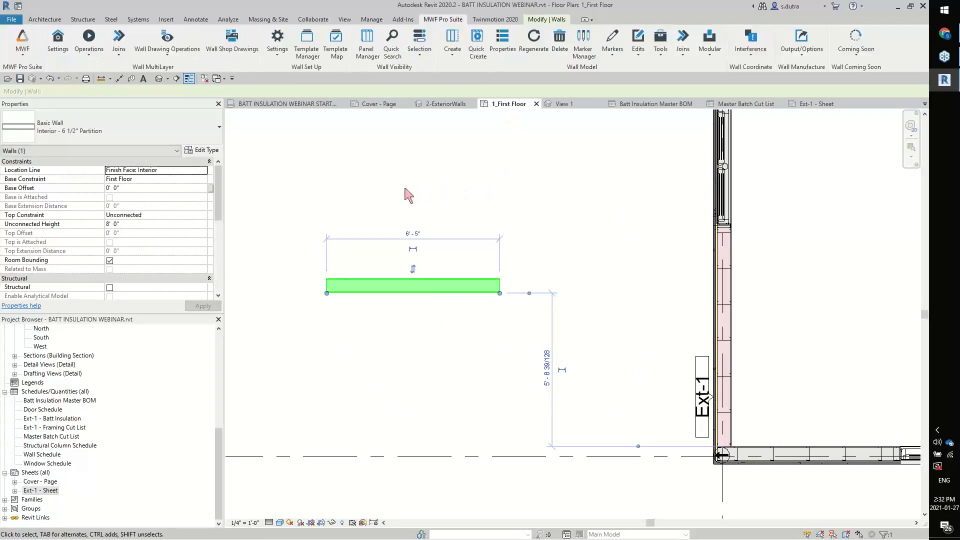
scroll(409, 195, "up", 2)
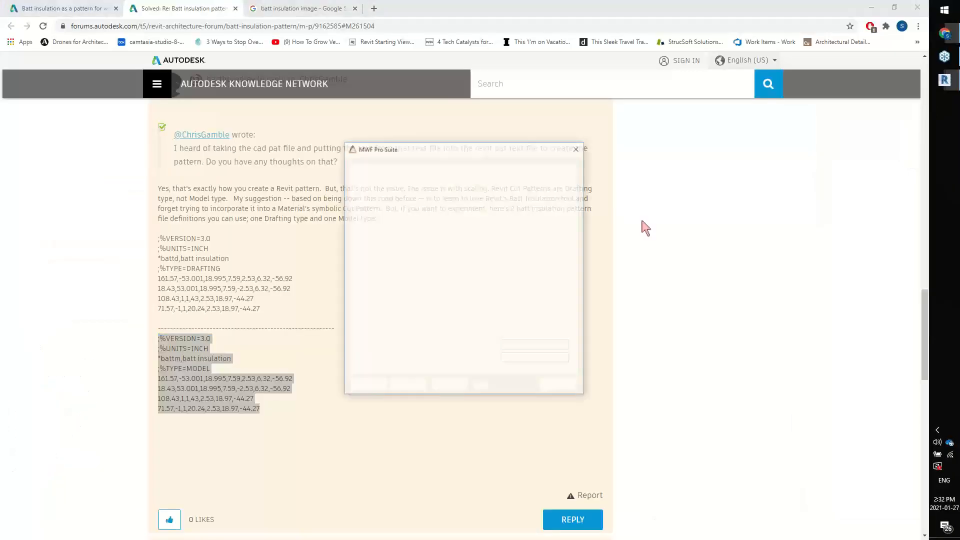
left_click(452, 385)
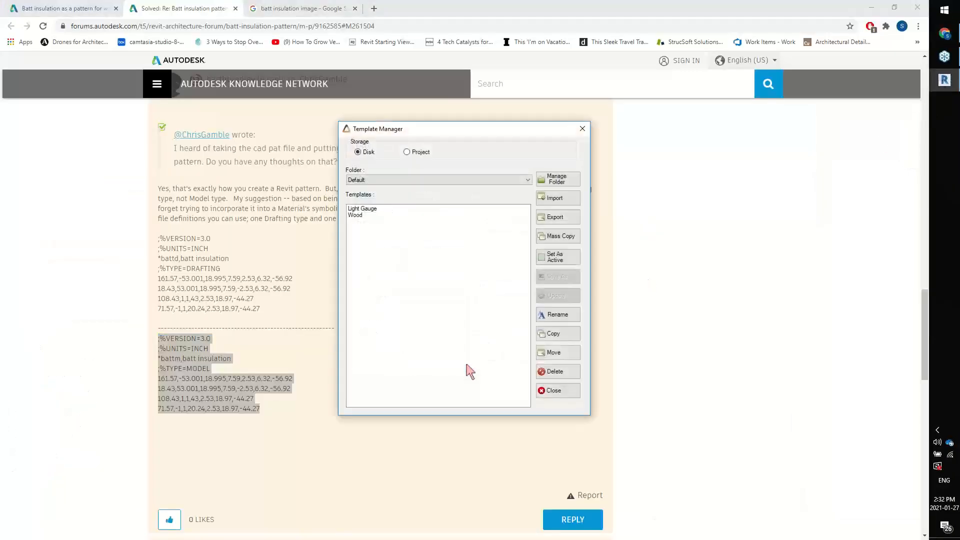
left_click(357, 217)
left_click(553, 258)
left_click(573, 393)
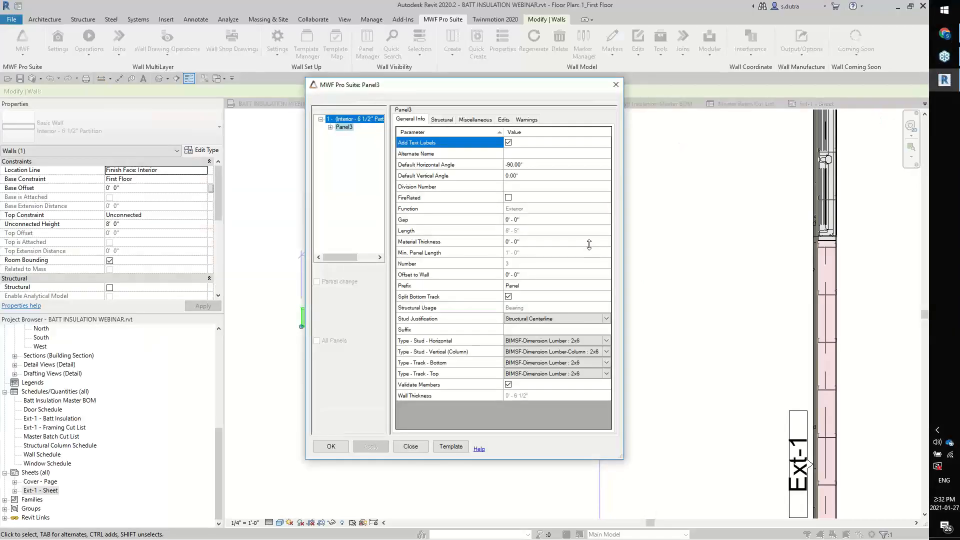
Review the new panel's miscellaneous features and set its panel type style to LightGauge
left_click(475, 120)
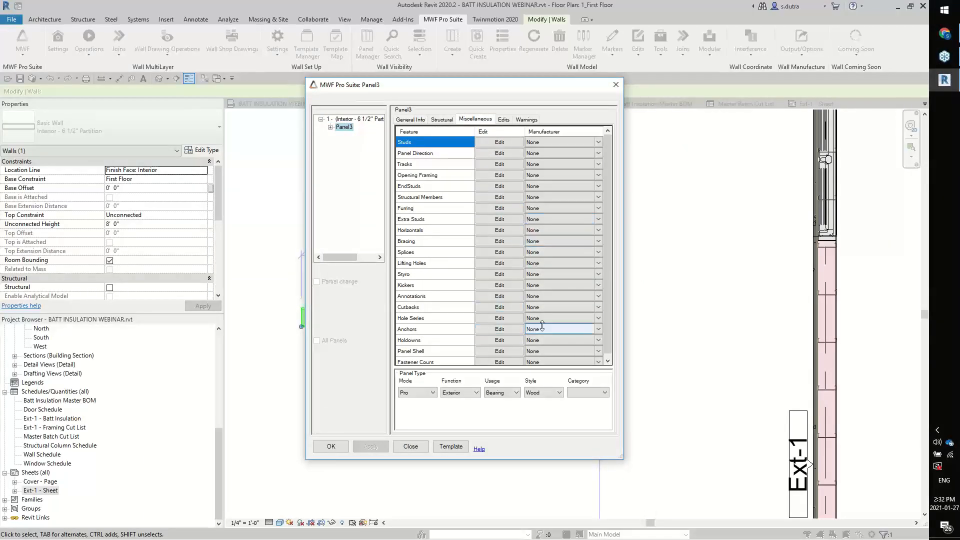
scroll(544, 328, "down", 1)
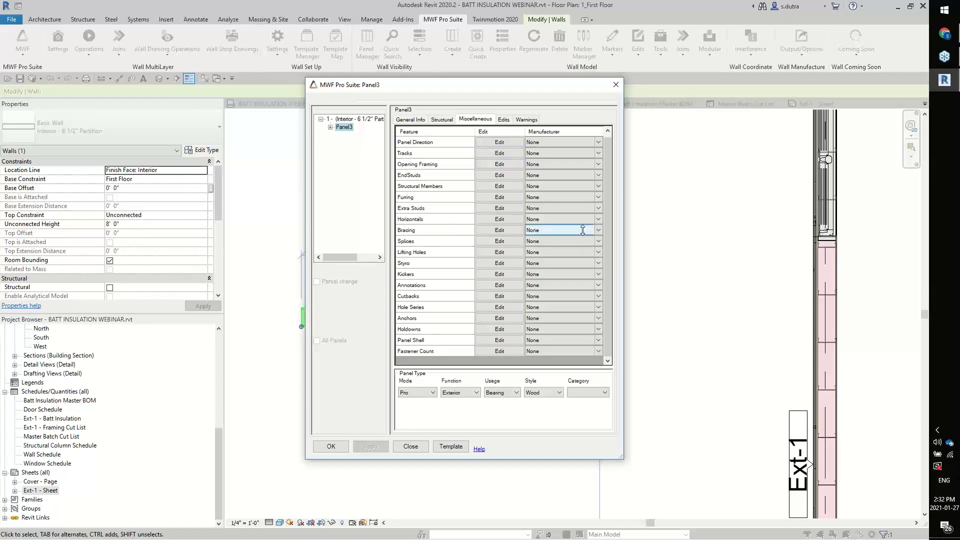
scroll(452, 304, "up", 1)
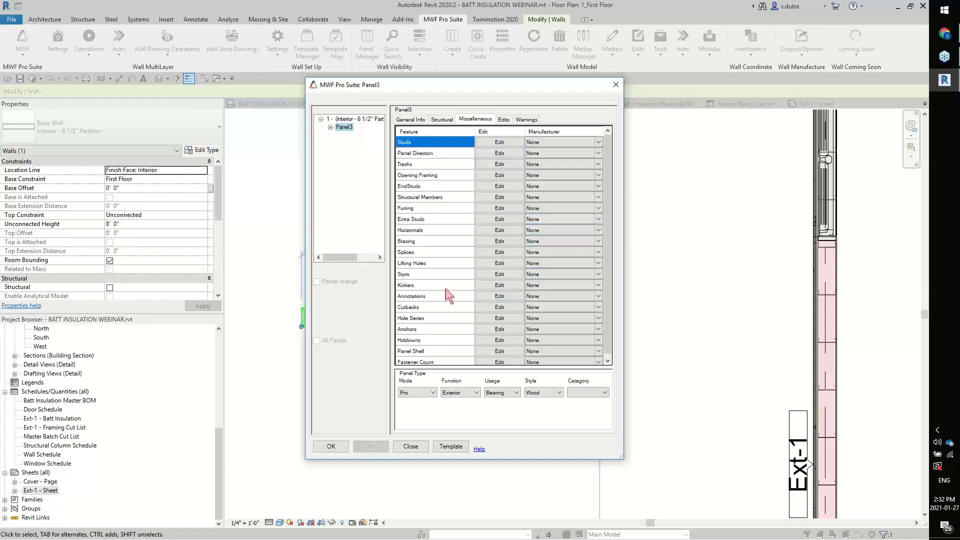
left_click(555, 393)
left_click(550, 408)
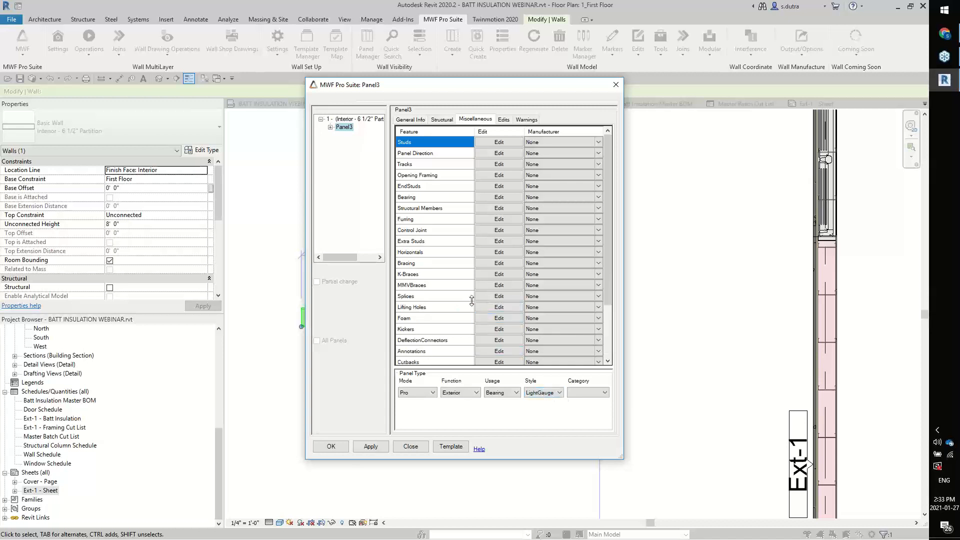
Assign Style A to the Foam feature, turn off the left and right chase hole offsets, and frame the partition wall
left_click_drag(607, 280, 607, 290)
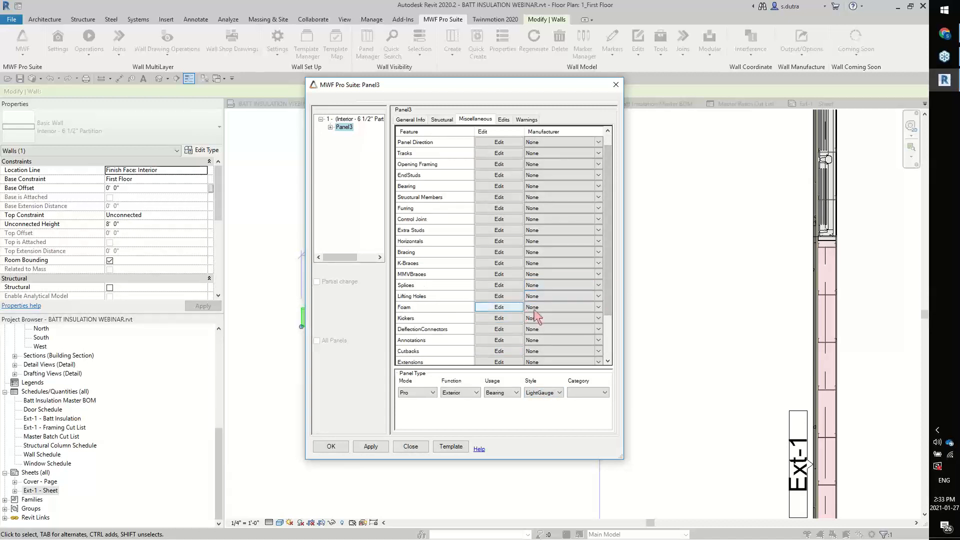
left_click(598, 307)
left_click(575, 322)
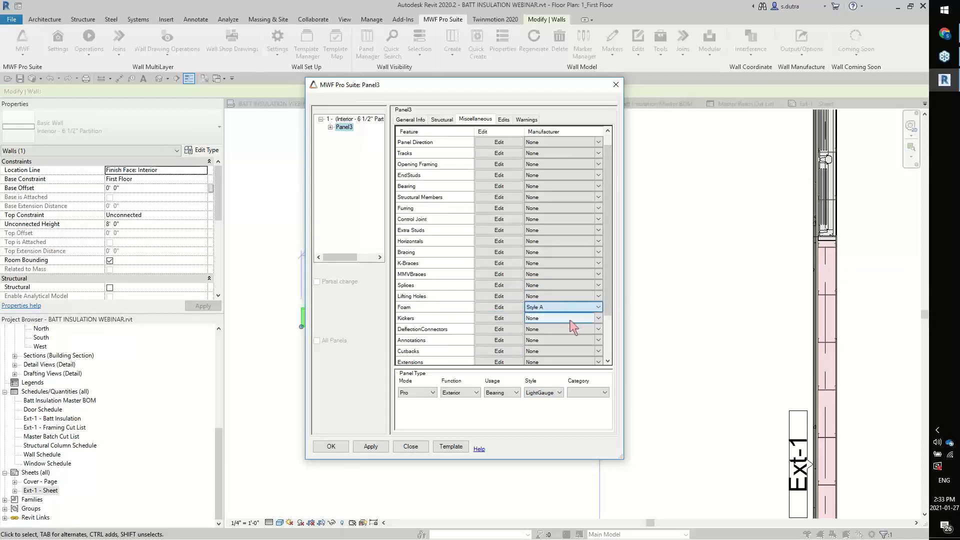
left_click(512, 308)
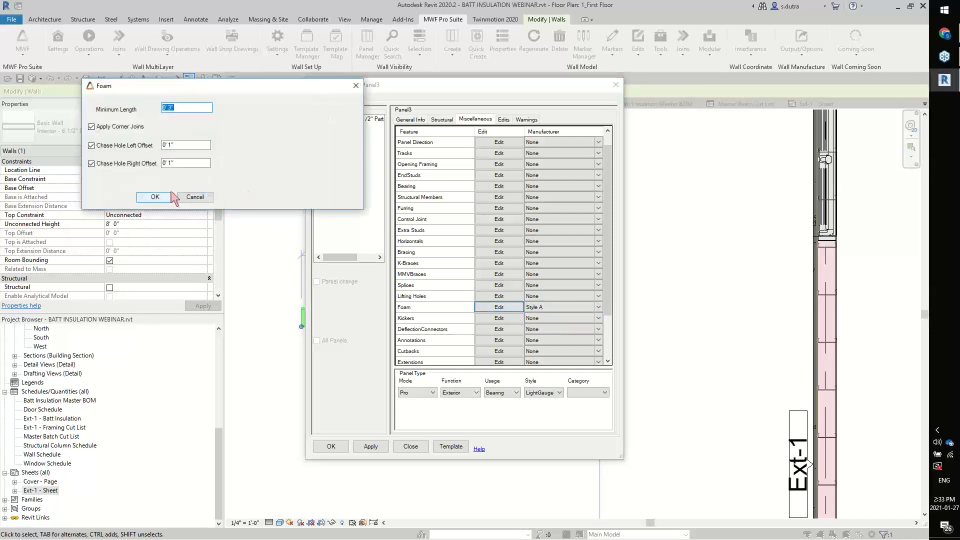
left_click(91, 146)
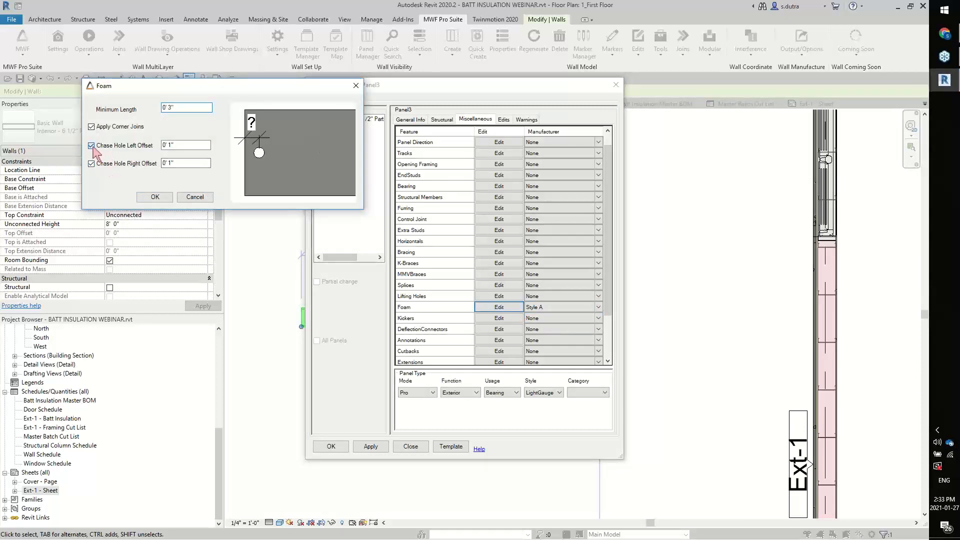
left_click(155, 196)
left_click(330, 446)
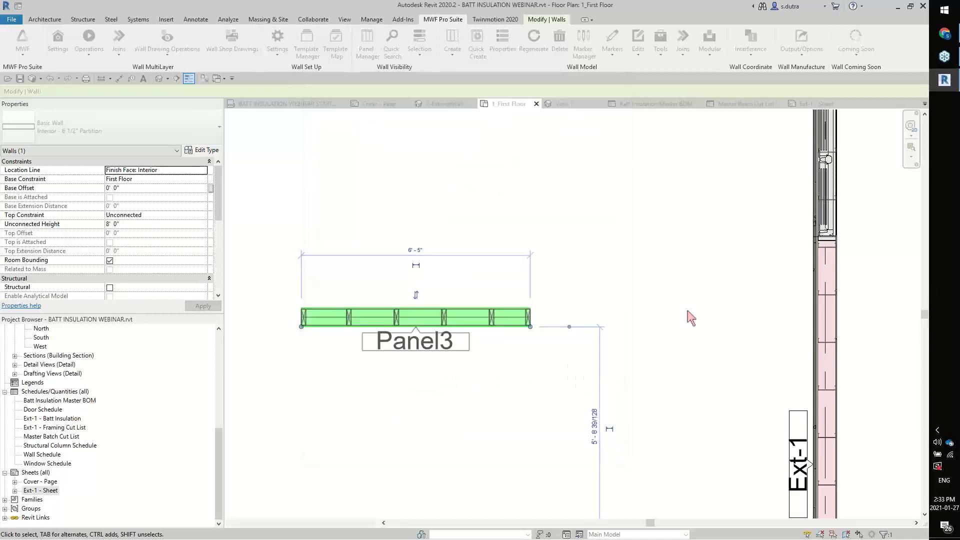
left_click(516, 395)
Temporarily isolate one foam insulation piece and its adjacent wood stud in Panel3
scroll(460, 364, "up", 2)
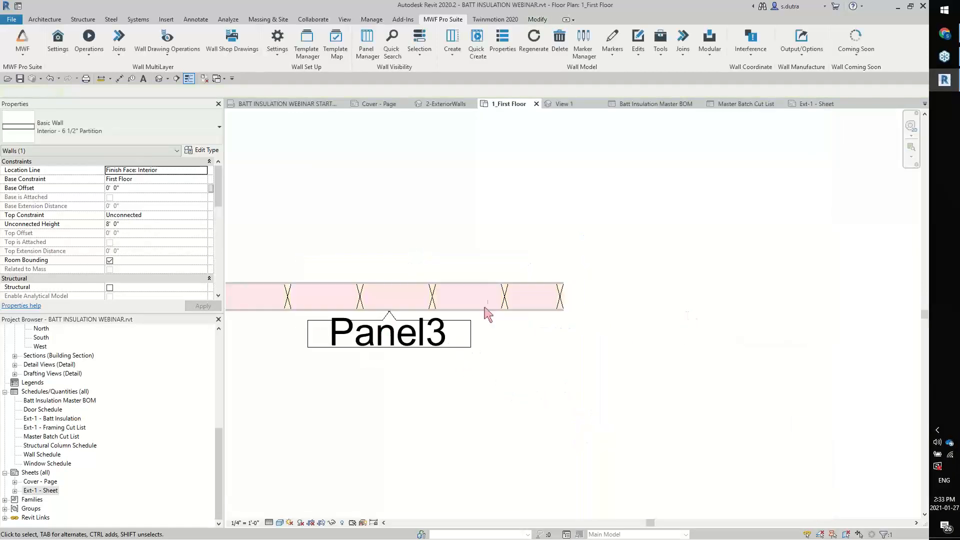
left_click(431, 299)
scroll(425, 299, "up", 2)
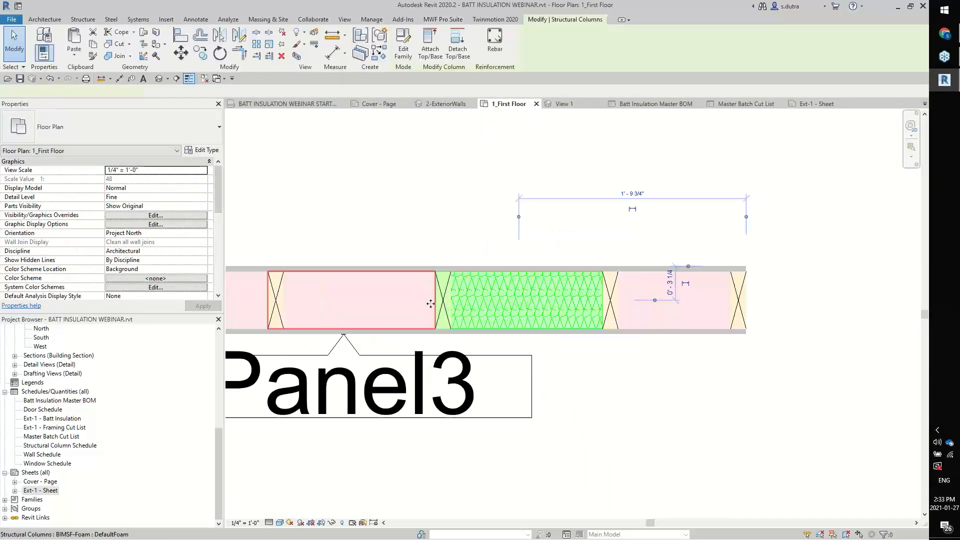
left_click(451, 290, "ctrl")
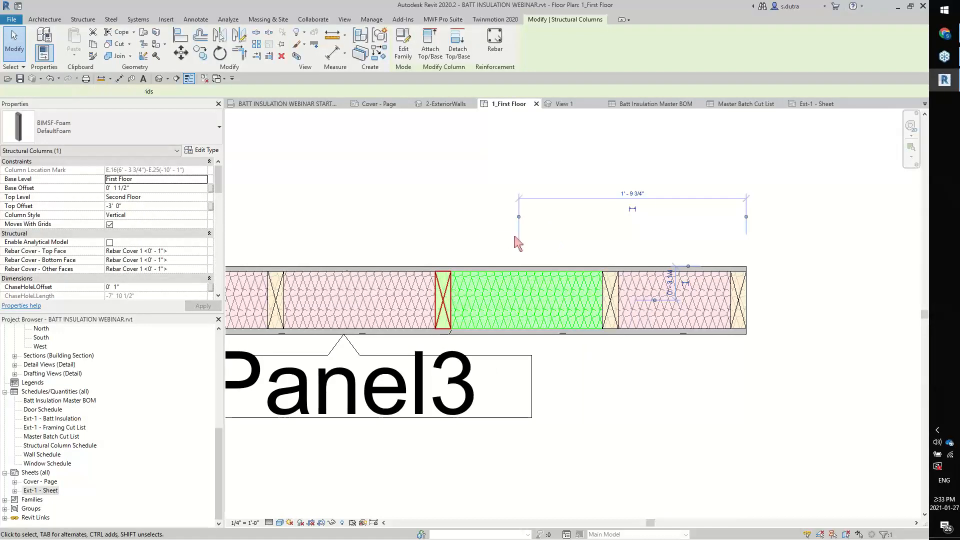
key("h")
key("i")
key("Escape")
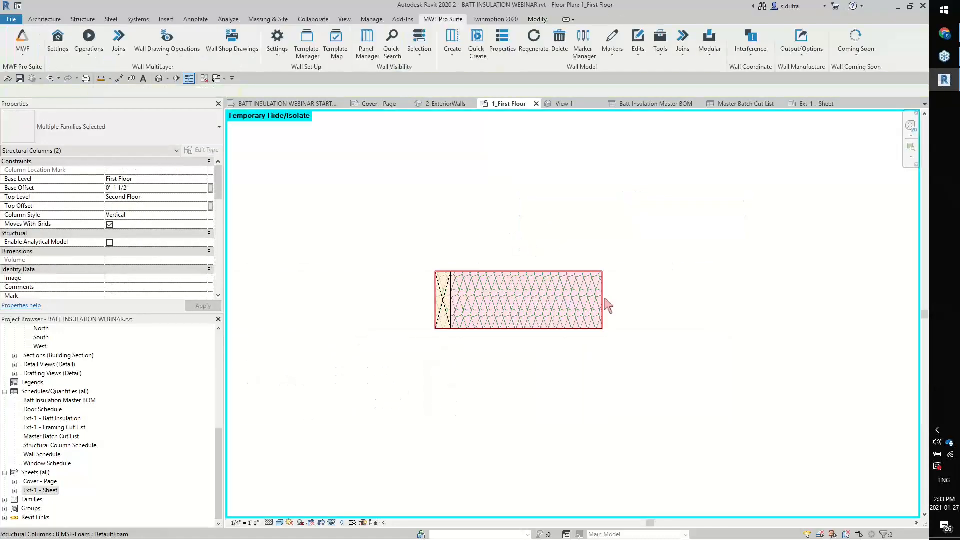
Move the isolated foam piece horizontally away from the stud and reset the temporary isolation
left_click(458, 326)
left_click_drag(476, 327, 518, 328)
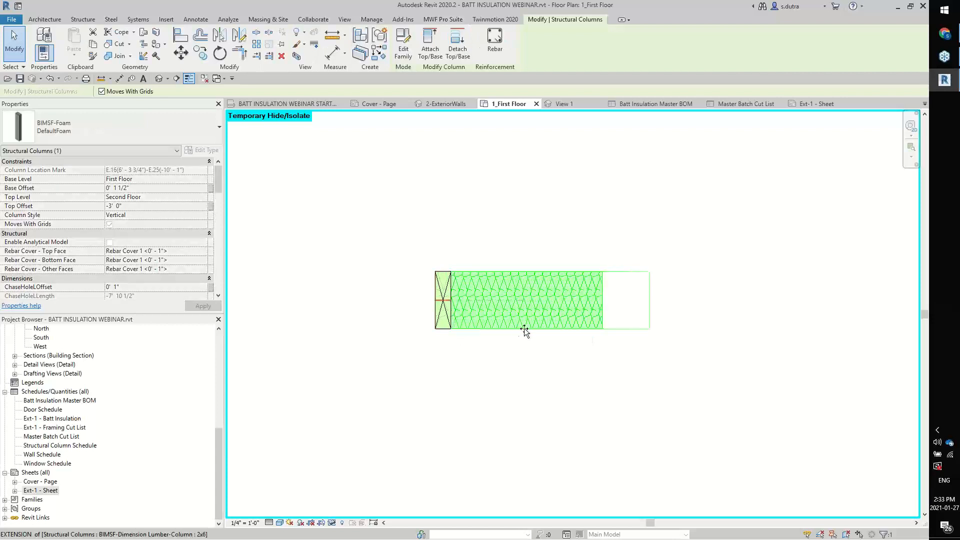
left_click(523, 379)
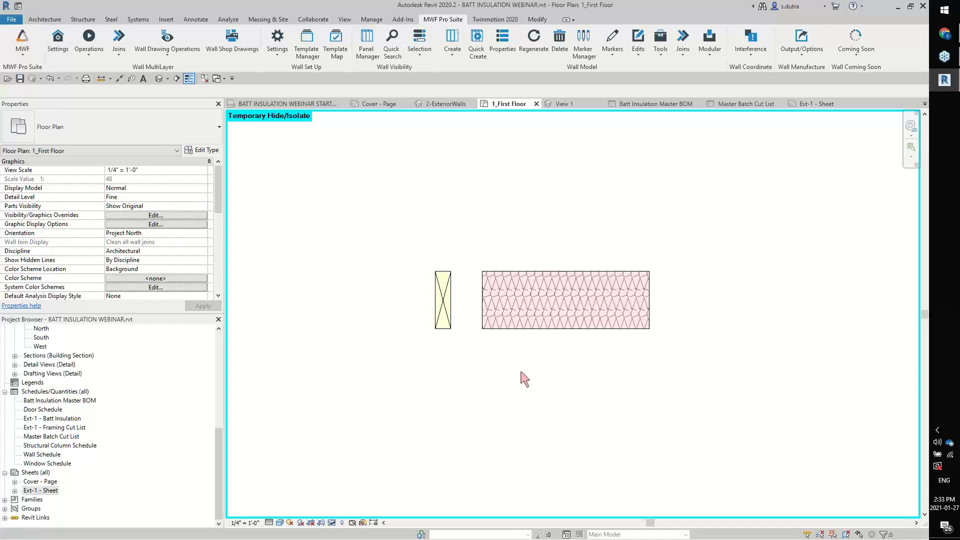
key("h")
key("r")
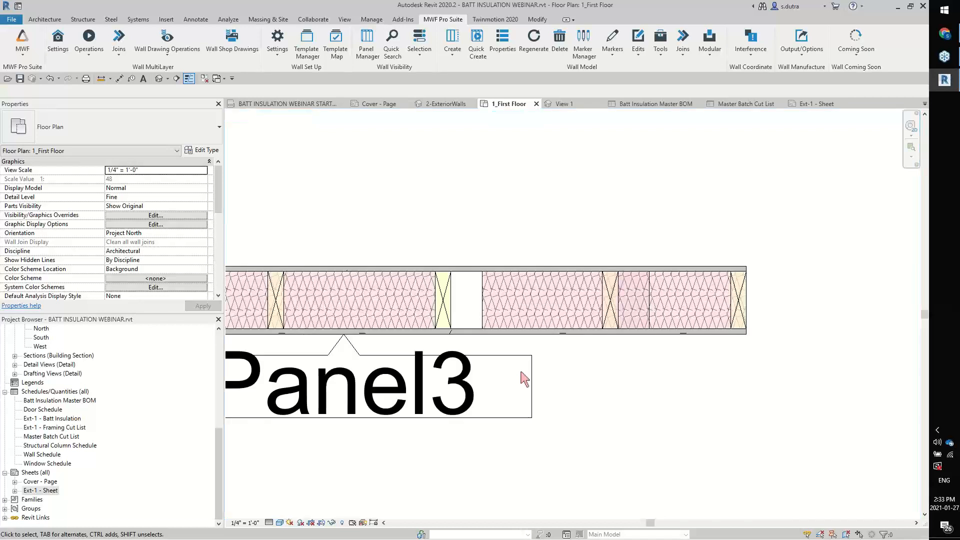
Select the Exterior 6" Steel Stud Wall that hosts panel Ext-1 in the first floor plan
left_click(503, 317)
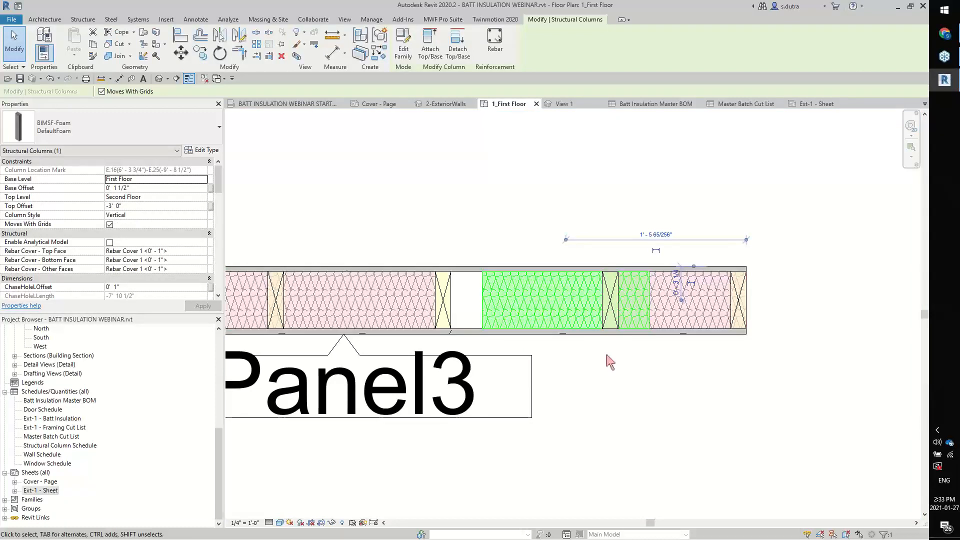
scroll(607, 351, "down", 2)
scroll(732, 396, "down", 2)
middle_click_drag(578, 319, 242, 161)
scroll(571, 321, "down", 1)
scroll(571, 321, "down", 2)
middle_click_drag(525, 350, 425, 380)
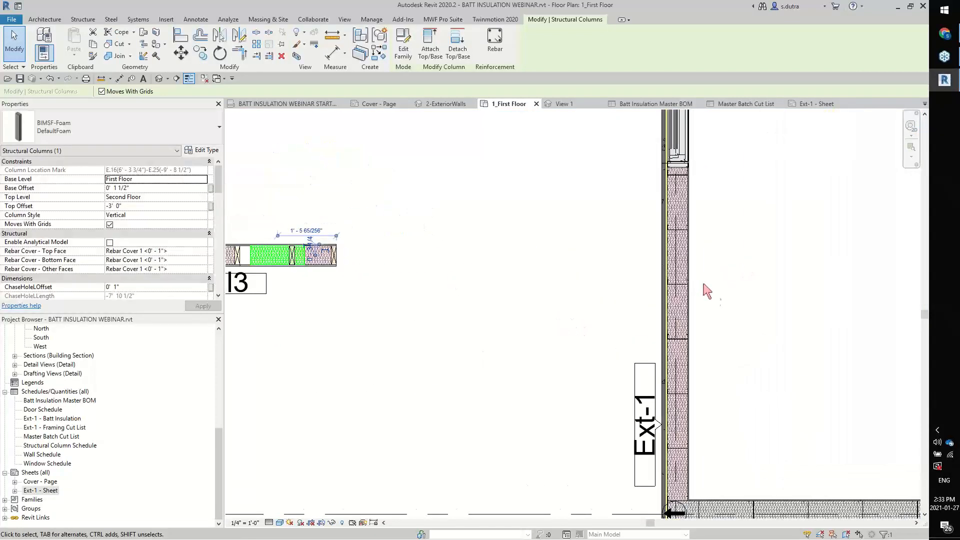
scroll(703, 293, "up", 3)
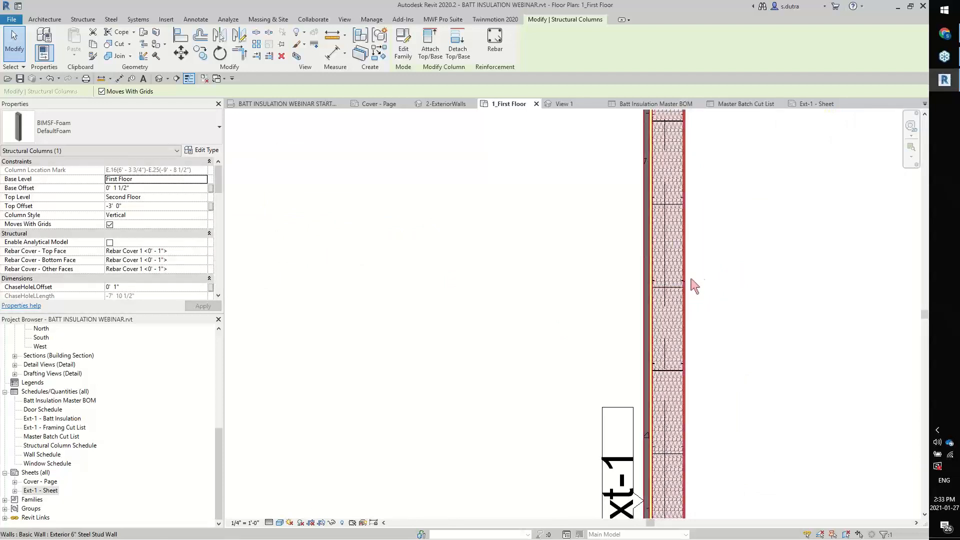
left_click(720, 283)
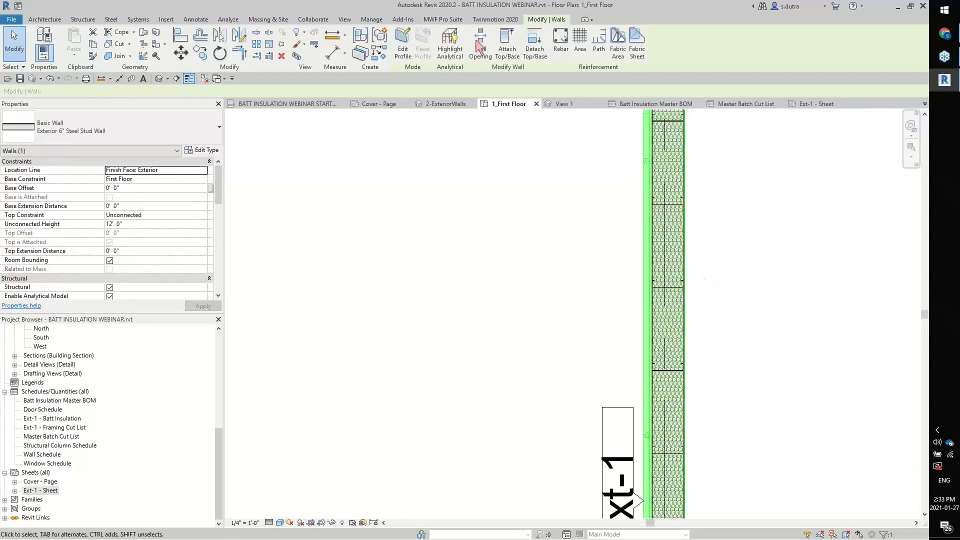
Assign the 4x8 Sheathing template from the Default folder to the wall's plywood substrate layer and apply the MWF wall properties
left_click(443, 20)
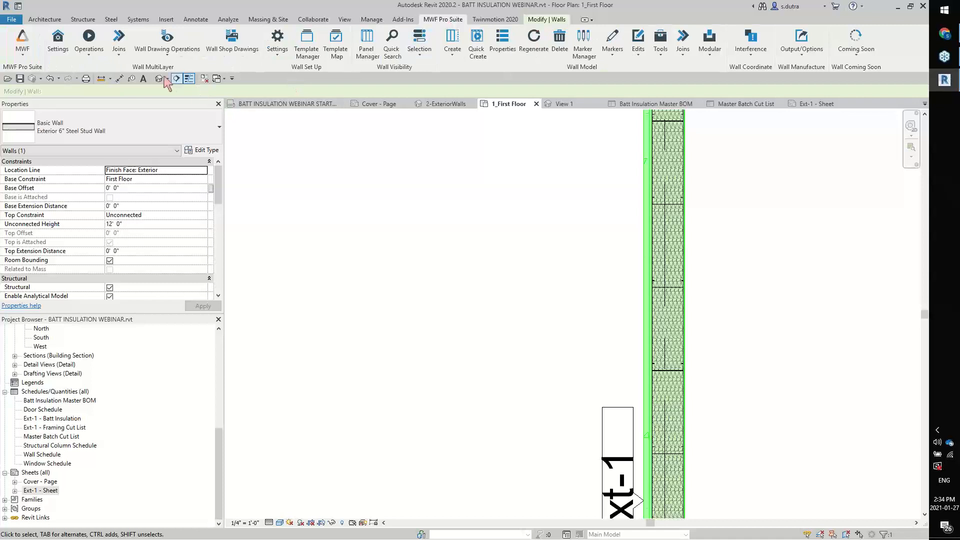
left_click(93, 58)
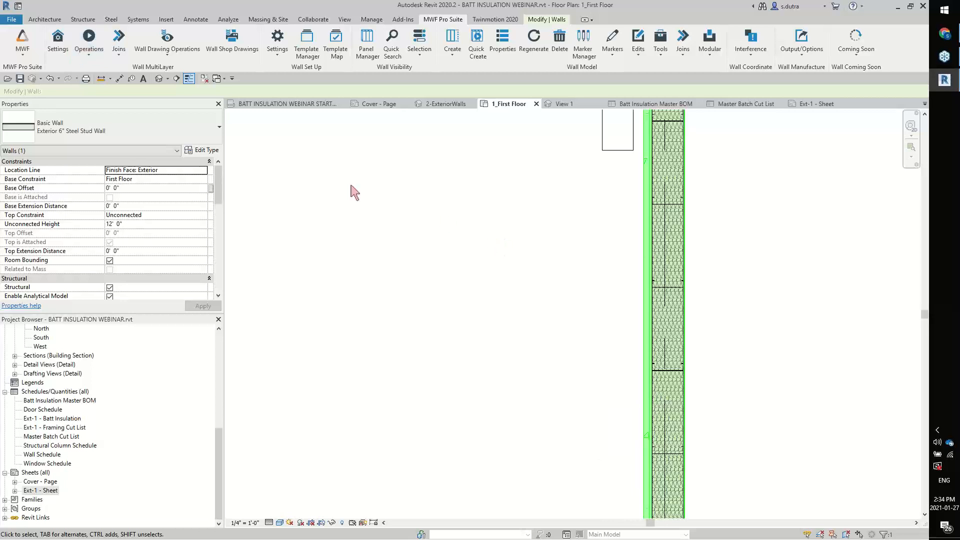
left_click(93, 65)
left_click(132, 74)
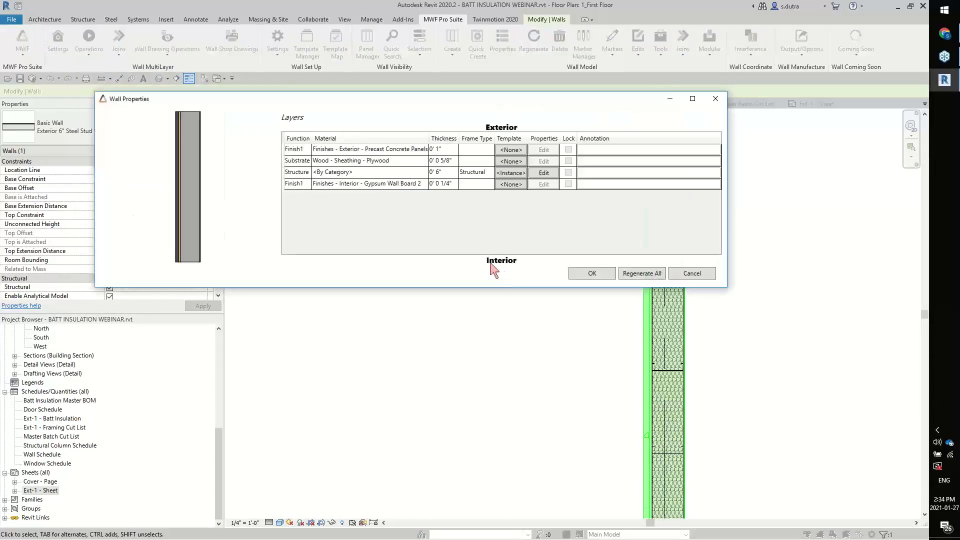
left_click(524, 173)
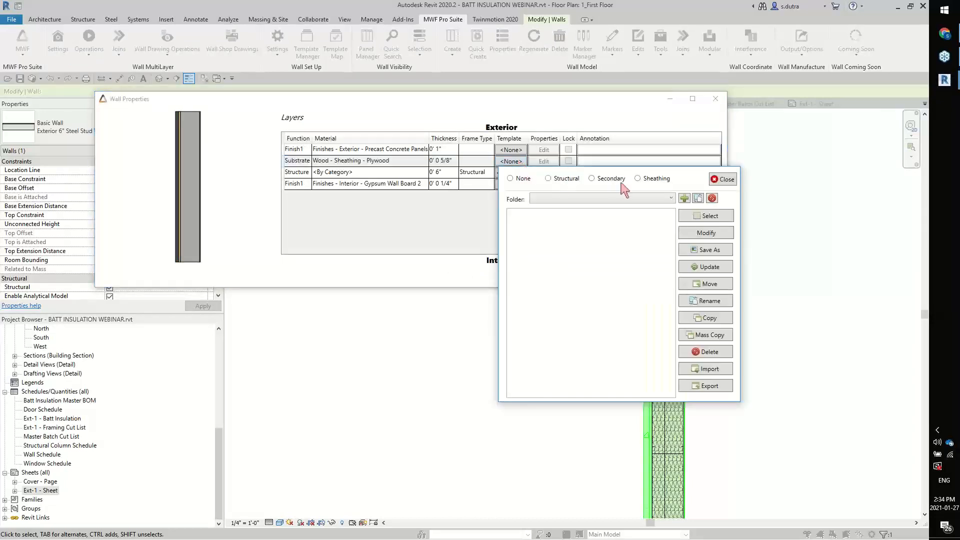
left_click(637, 179)
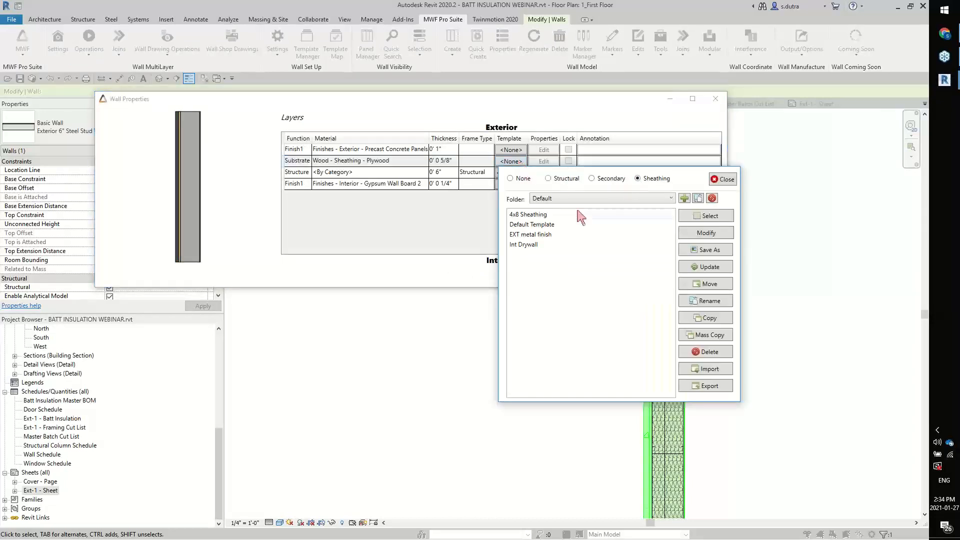
left_click(546, 216)
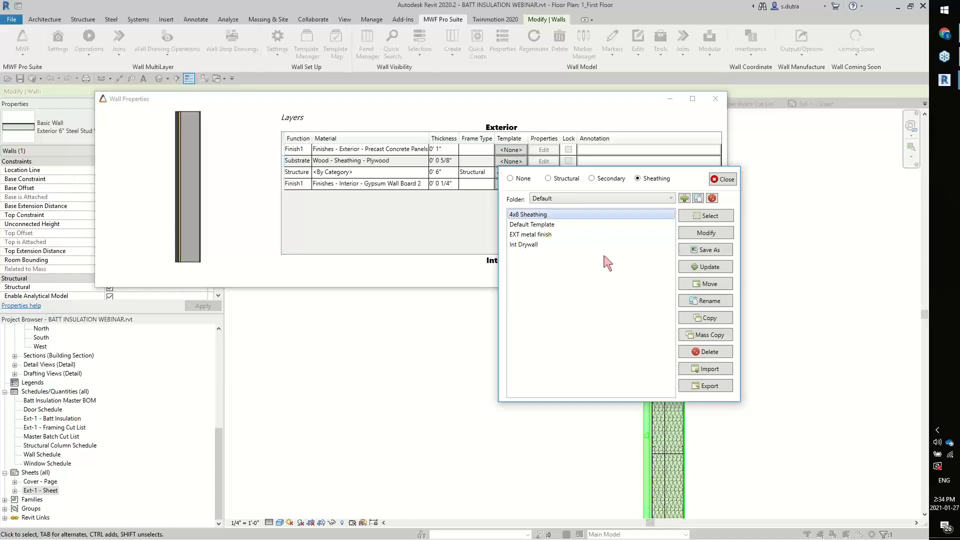
left_click(701, 220)
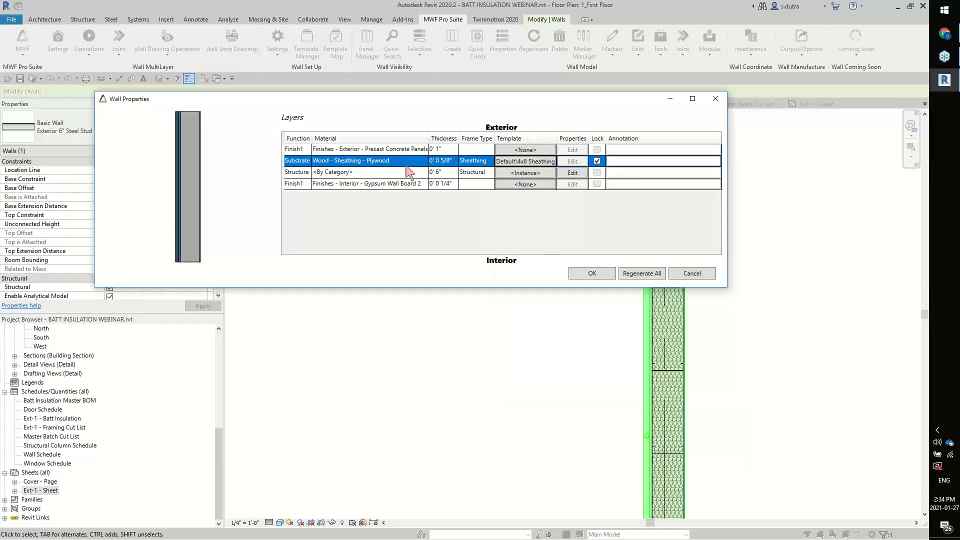
left_click(592, 273)
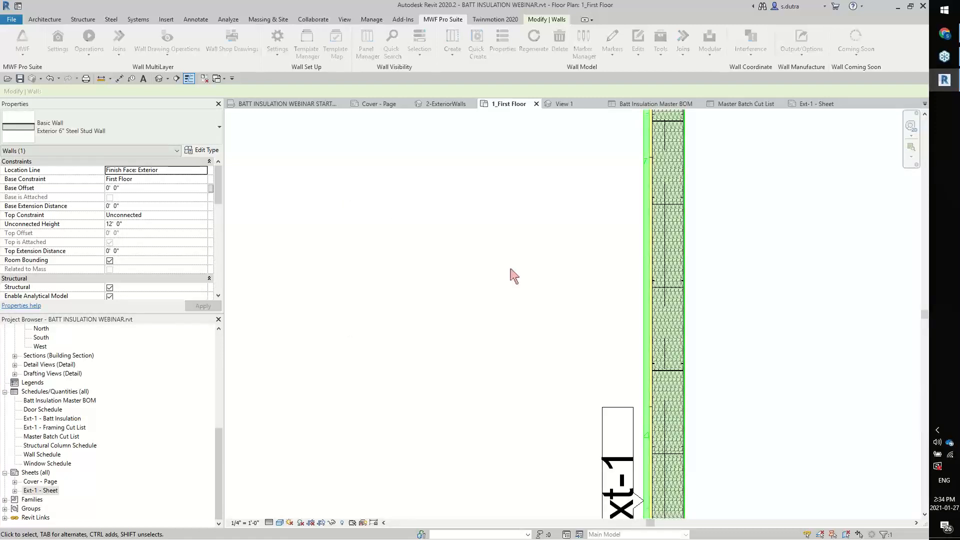
Open the Ext-1 sheet and examine the panel elevation around the window opening and at the panel's end
left_click(530, 269)
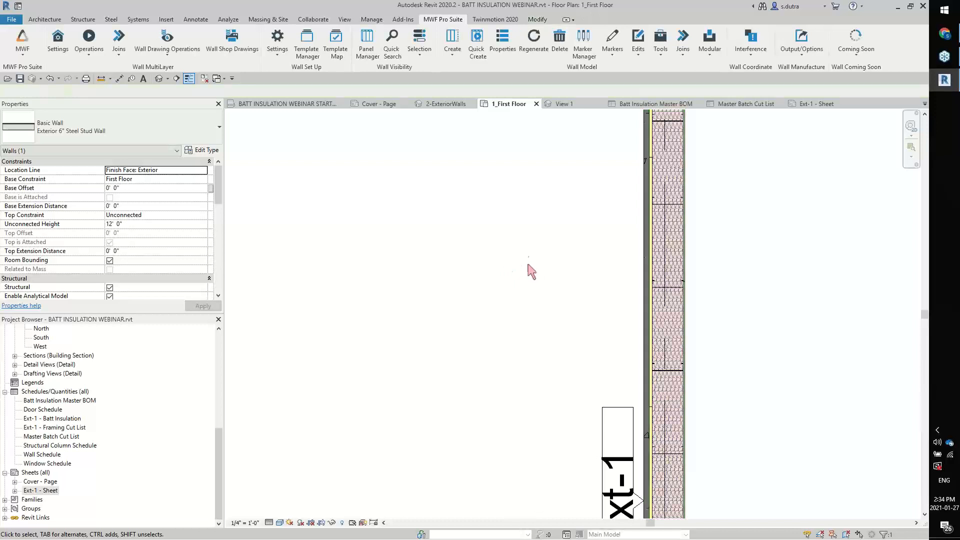
left_click(812, 106)
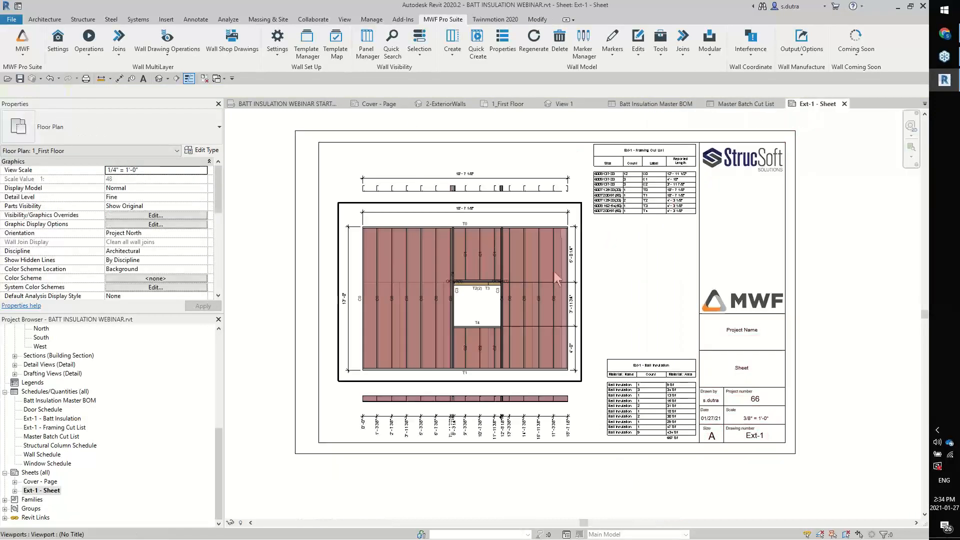
scroll(551, 275, "up", 5)
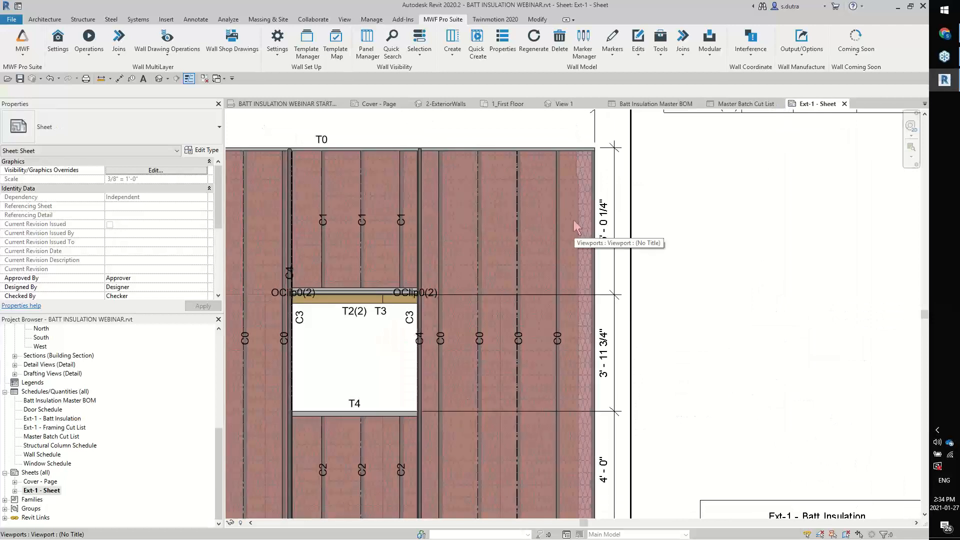
scroll(598, 248, "down", 5)
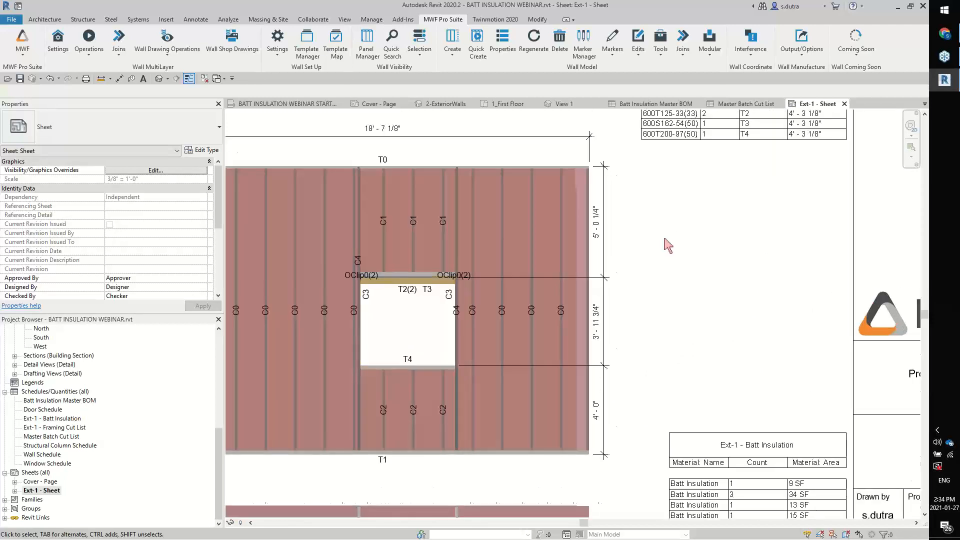